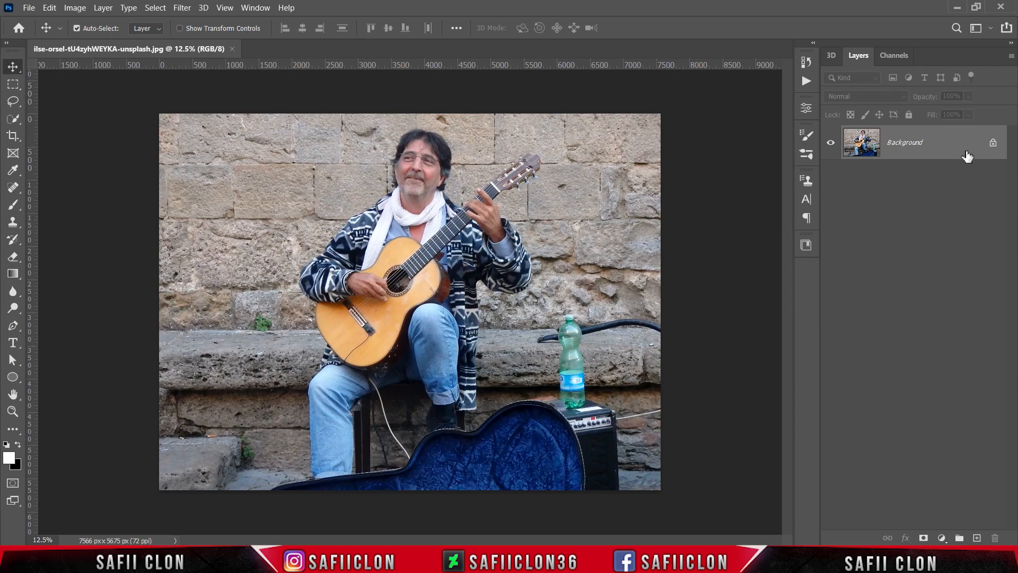
Step: Unlock the Background layer and duplicate it
left_click(994, 145)
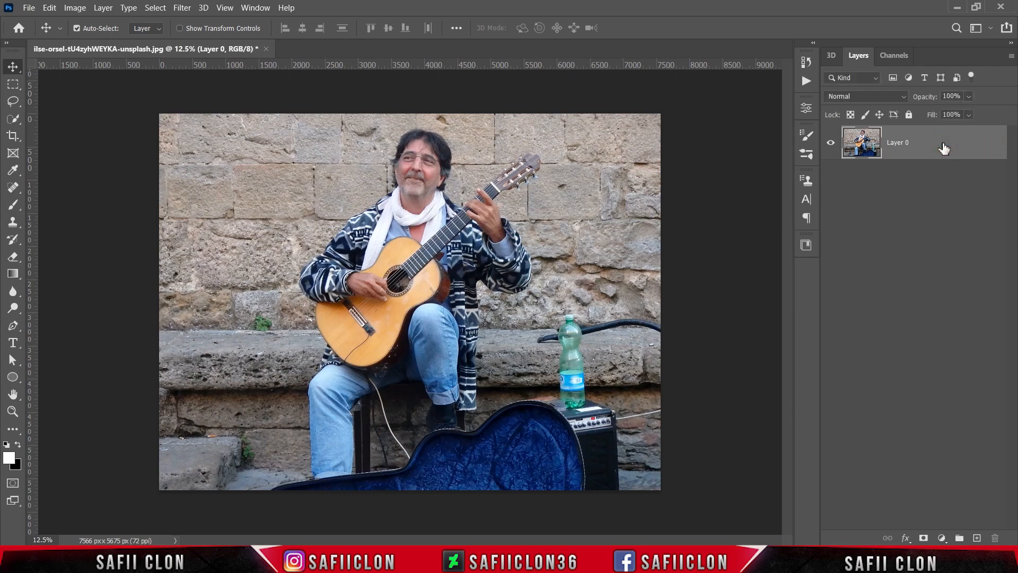
right_click(944, 149)
left_click(816, 61)
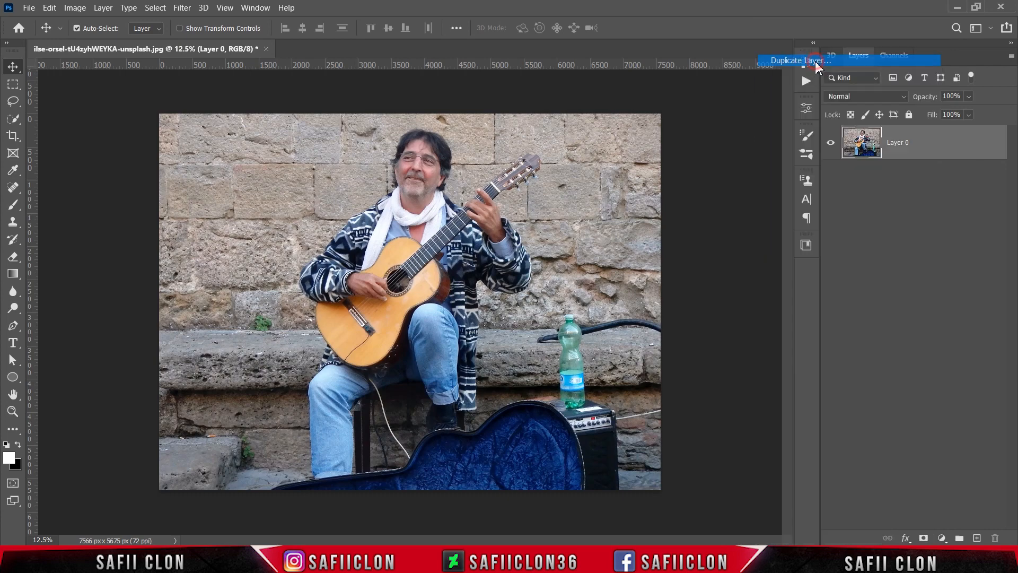
left_click(622, 149)
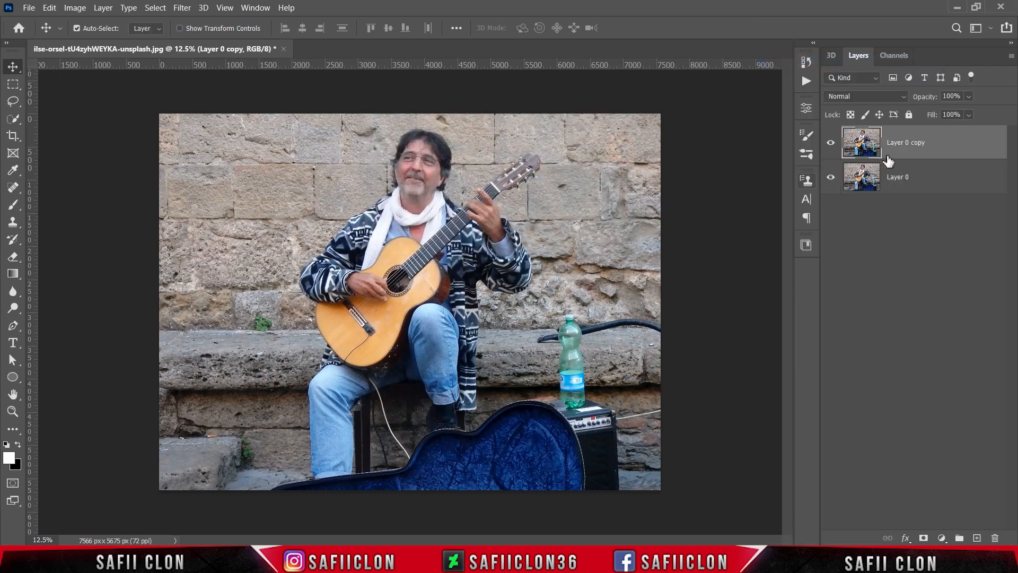
Step: Rename the duplicated layer MODEL and the layer beneath it ORIGINAL
double_click(903, 143)
type("MODEL")
left_click(922, 158)
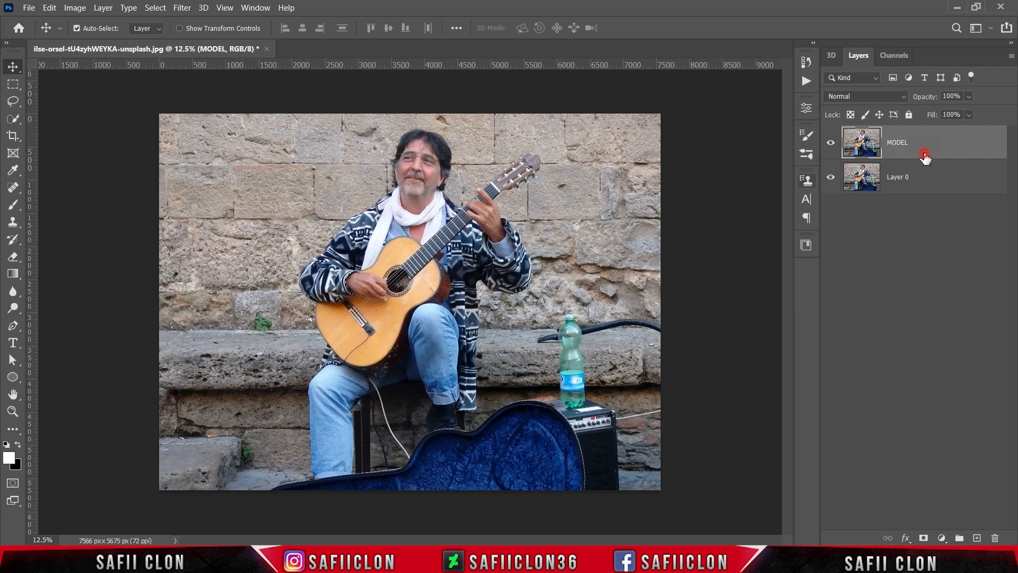
left_click(896, 180)
double_click(894, 180)
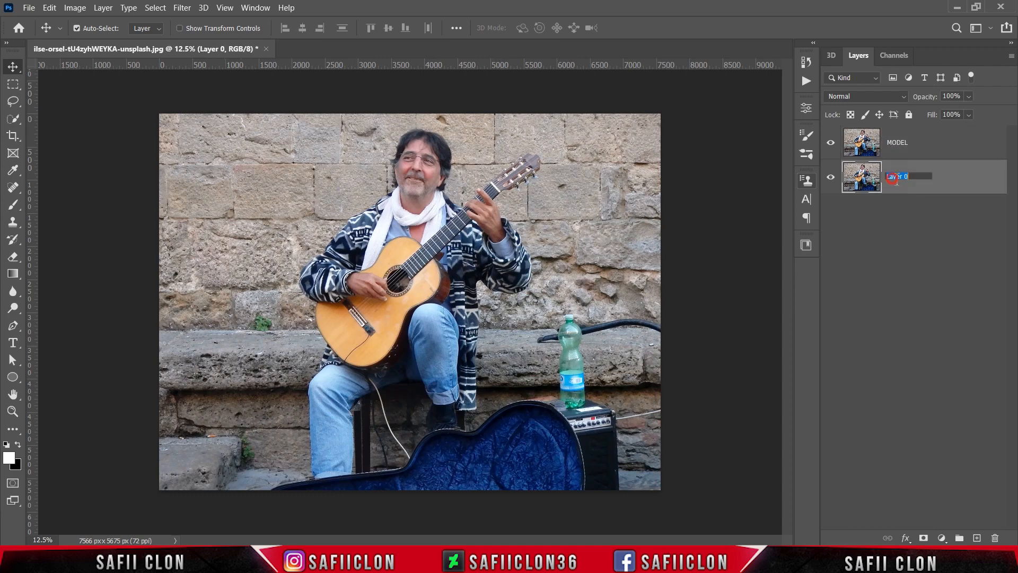
type("ORIGINAL")
left_click(943, 183)
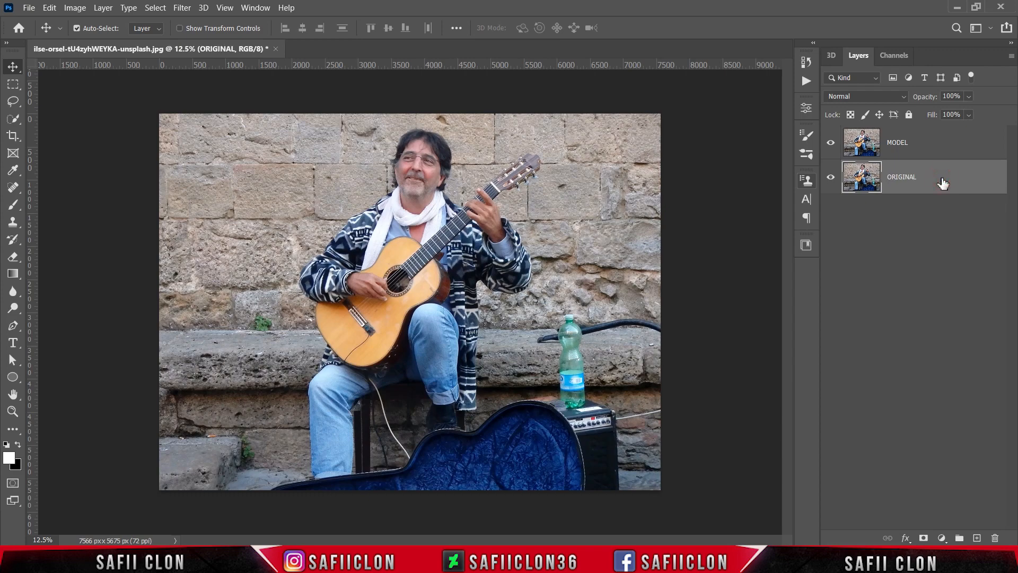
Step: Hide the ORIGINAL layer and select the guitarist on the MODEL layer with the Quick Selection tool's Select Subject
left_click(925, 155)
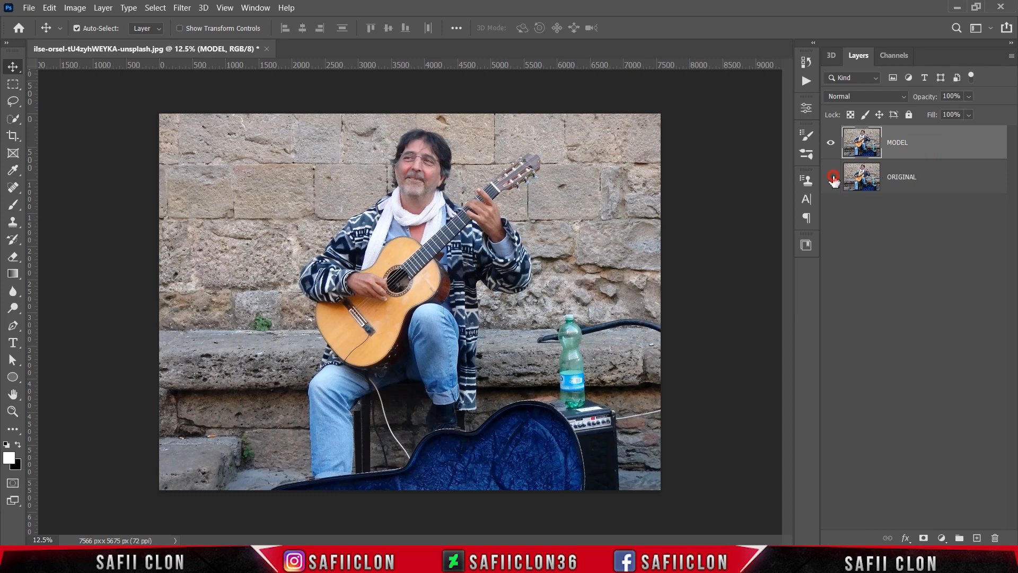
left_click(832, 178)
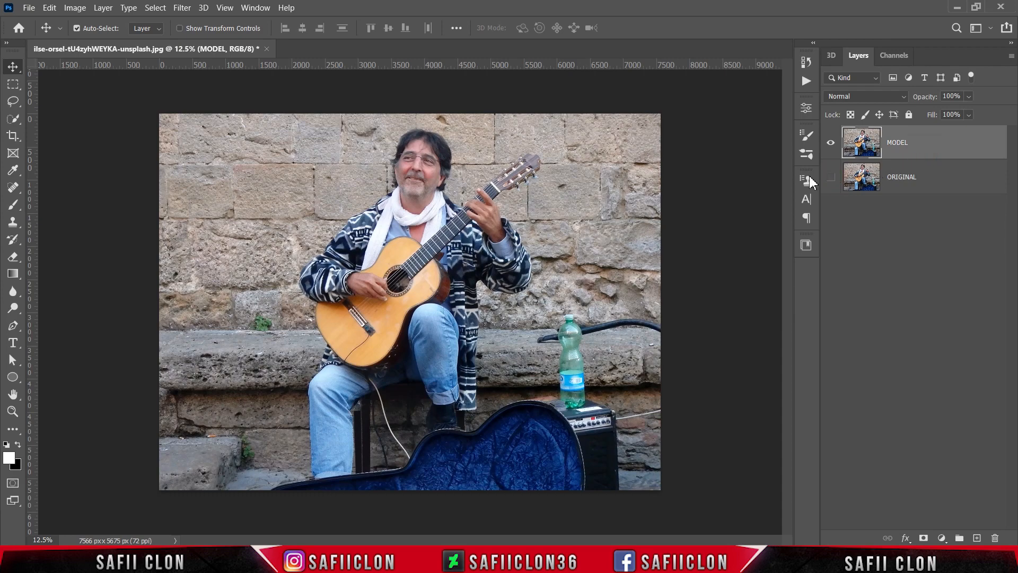
left_click(14, 121)
left_click(60, 133)
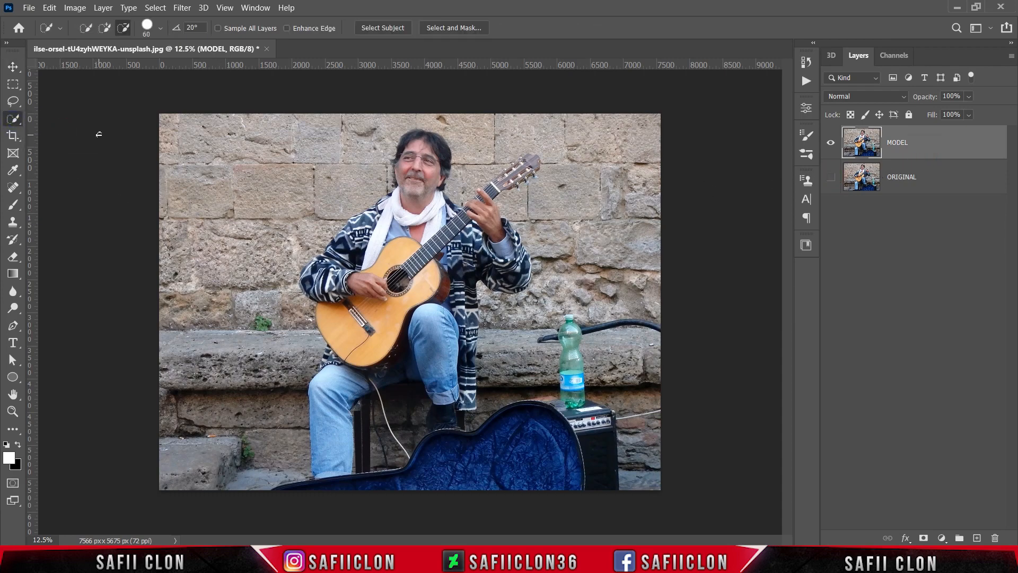
left_click(386, 30)
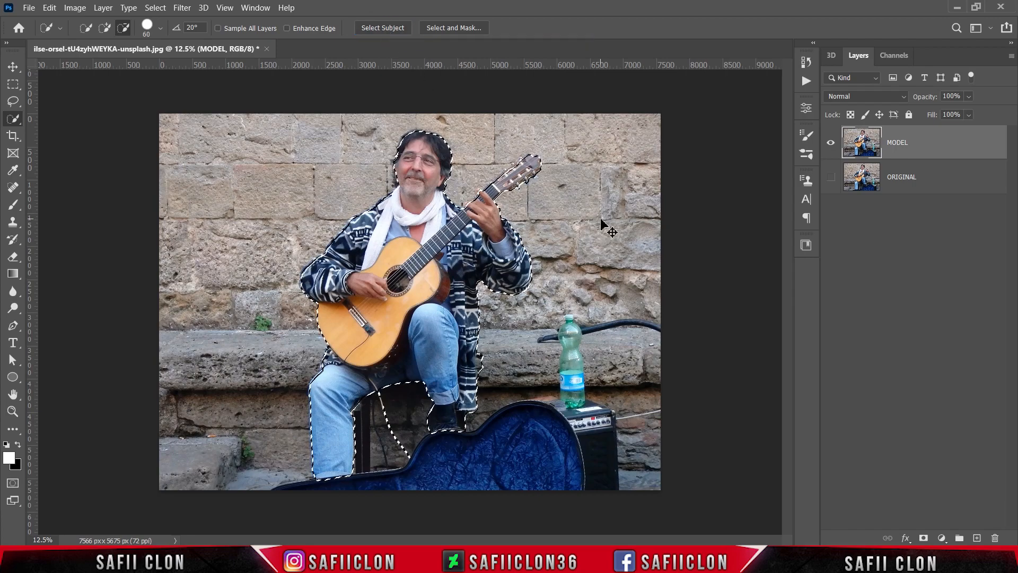
Step: Add the missed edges around the raised hand and guitar headstock to the selection with a brush of about 45 px
scroll(604, 225, "up", 3)
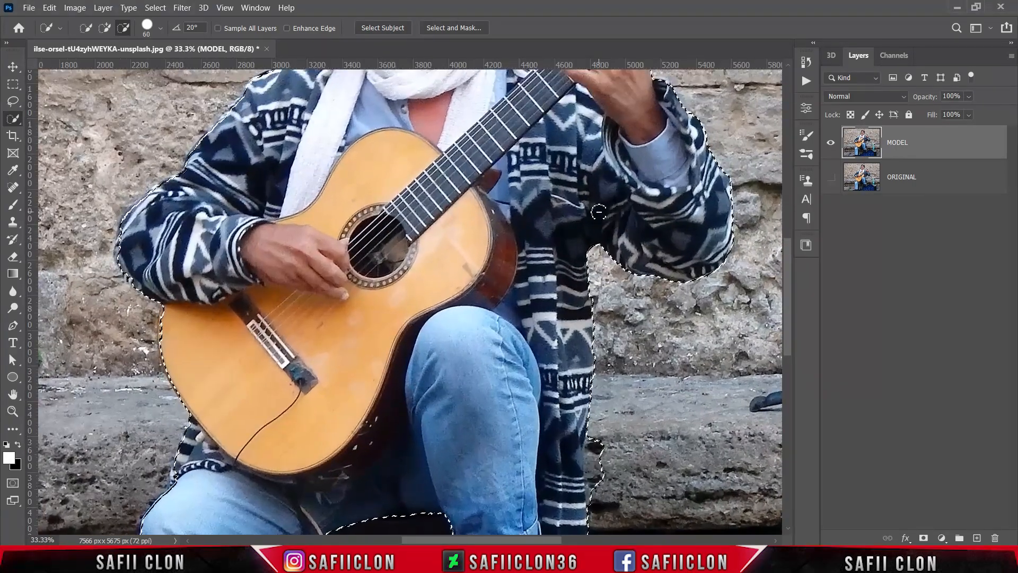
scroll(599, 212, "up", 5)
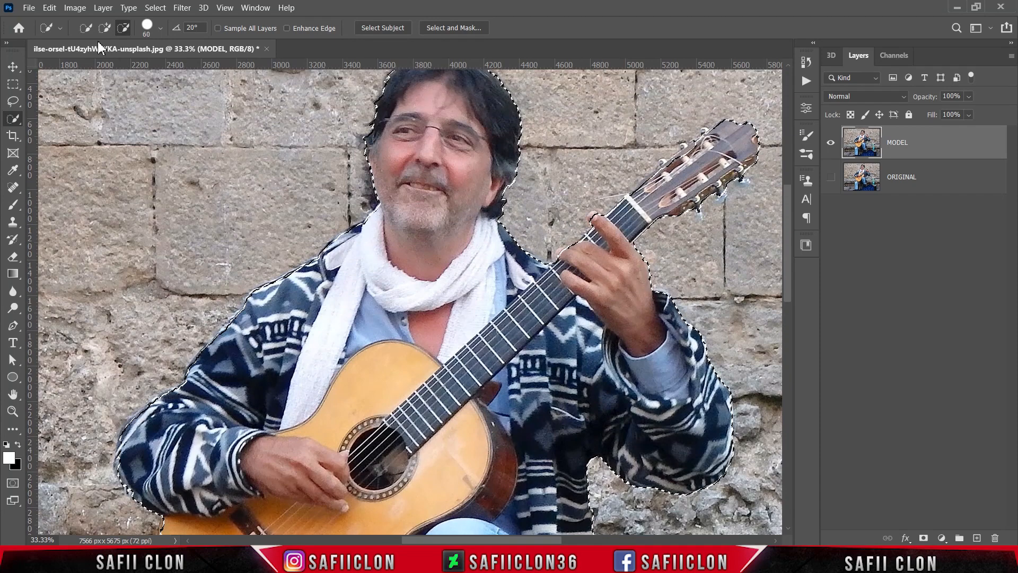
left_click(104, 28)
left_click(160, 28)
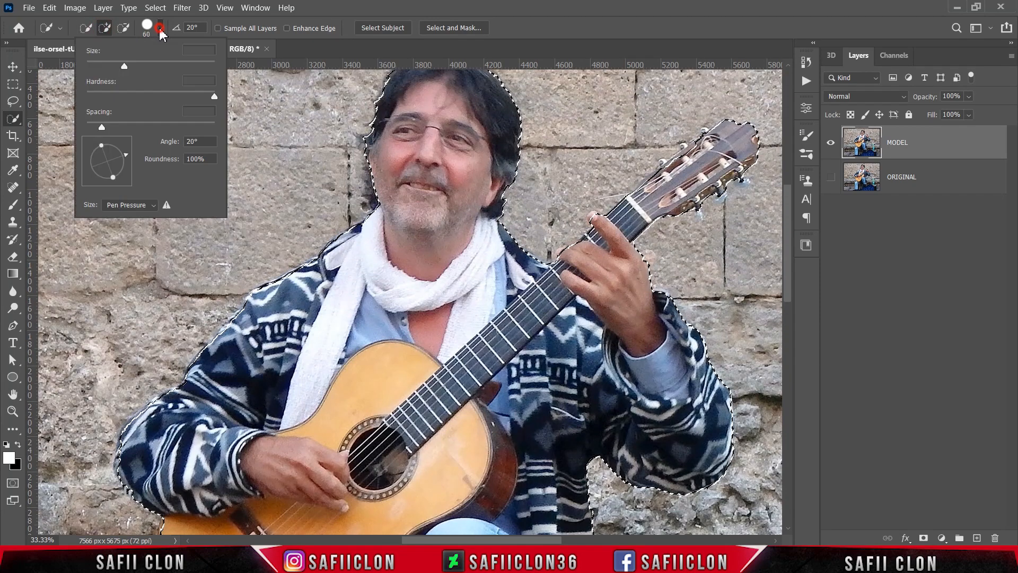
left_click_drag(124, 66, 114, 66)
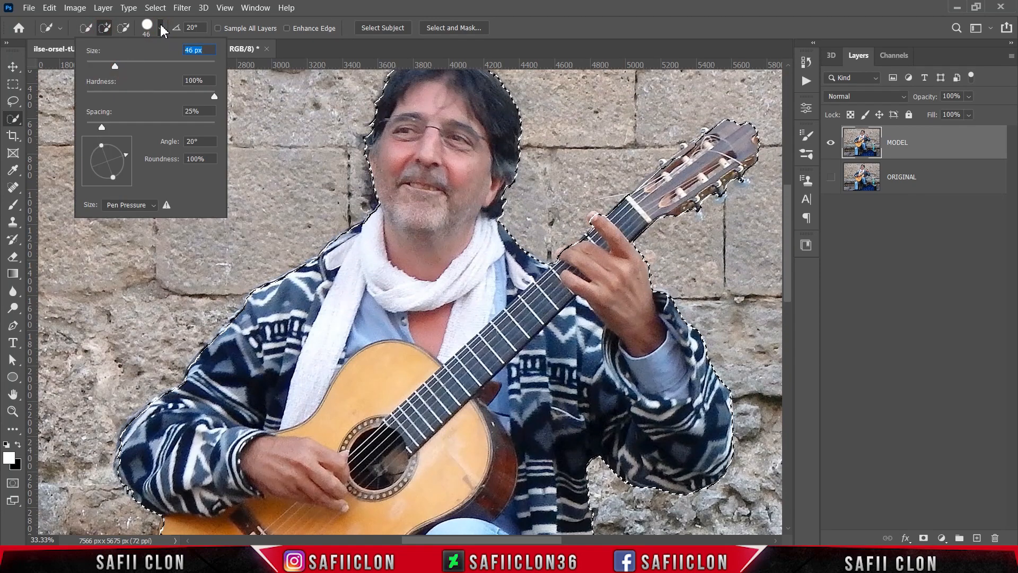
left_click(161, 30)
mouse_move(592, 215)
left_mouse_down()
mouse_move(665, 164)
mouse_move(692, 162)
left_mouse_up()
right_click(636, 193, "alt")
Step: Subtract the stray wall area beside the coat and the white cable between the legs from the selection
scroll(424, 345, "down", 4)
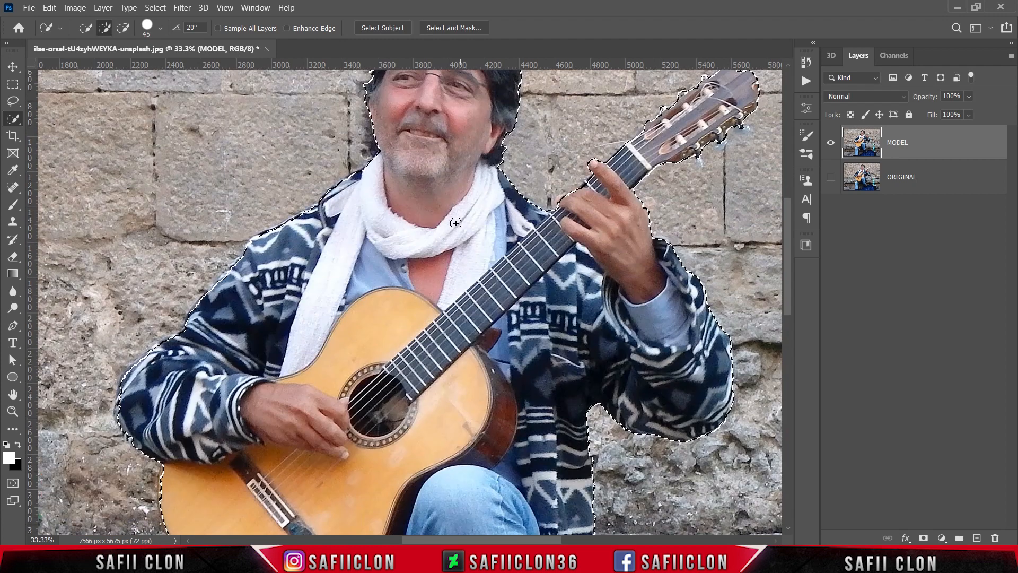
scroll(121, 305, "down", 2)
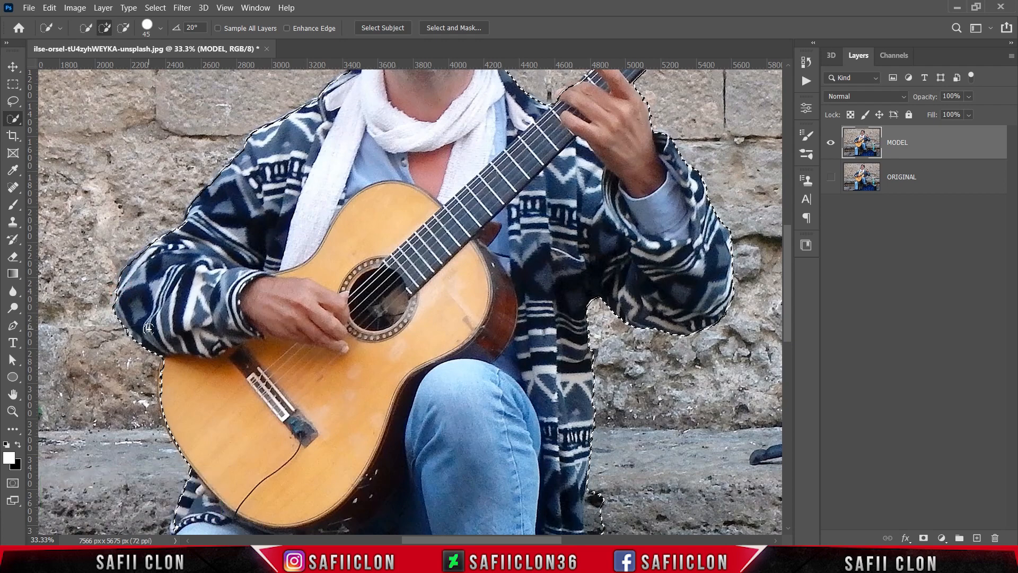
scroll(178, 259, "down", 5)
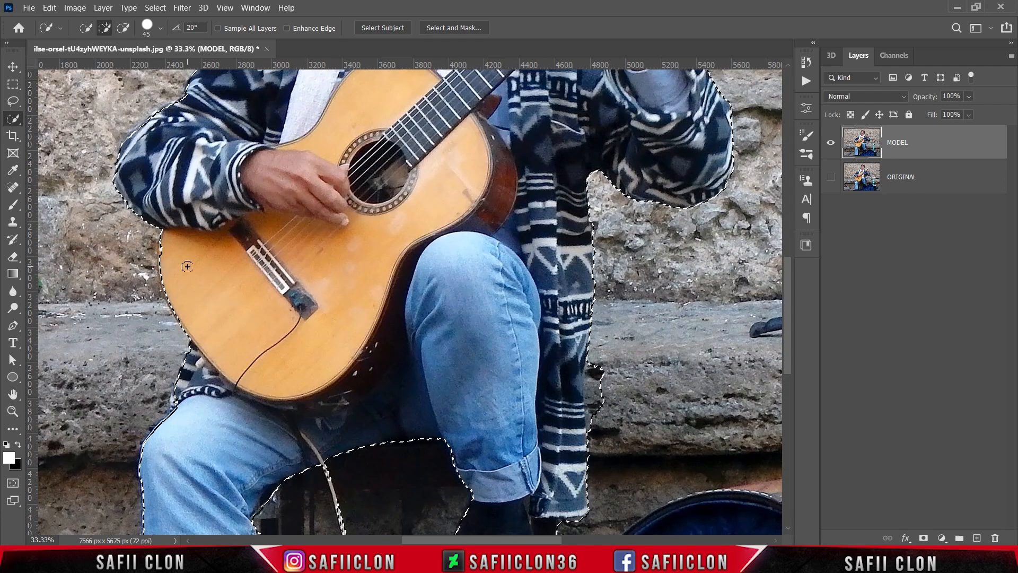
scroll(642, 305, "down", 5)
scroll(232, 163, "up", 2)
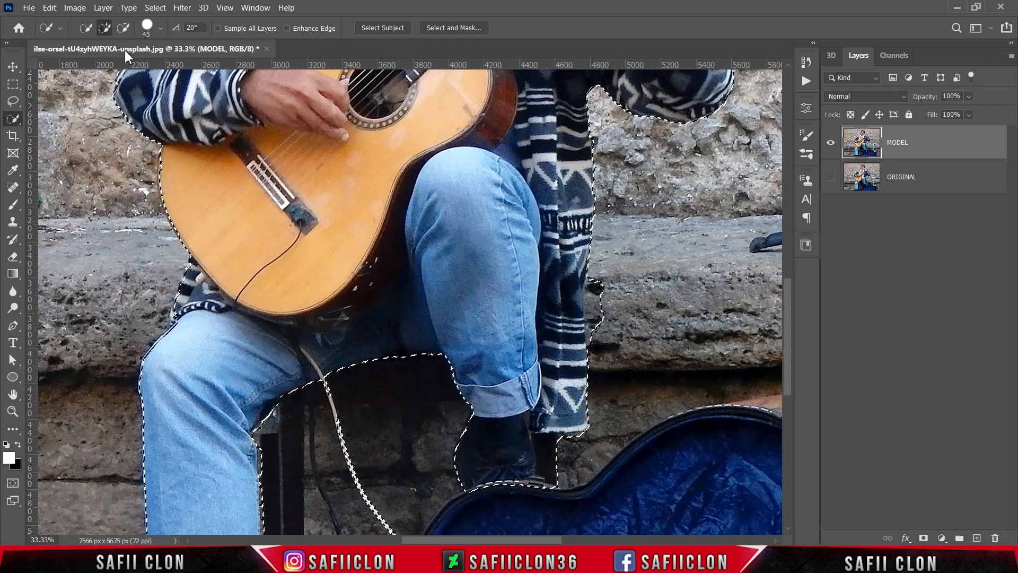
left_click(123, 28)
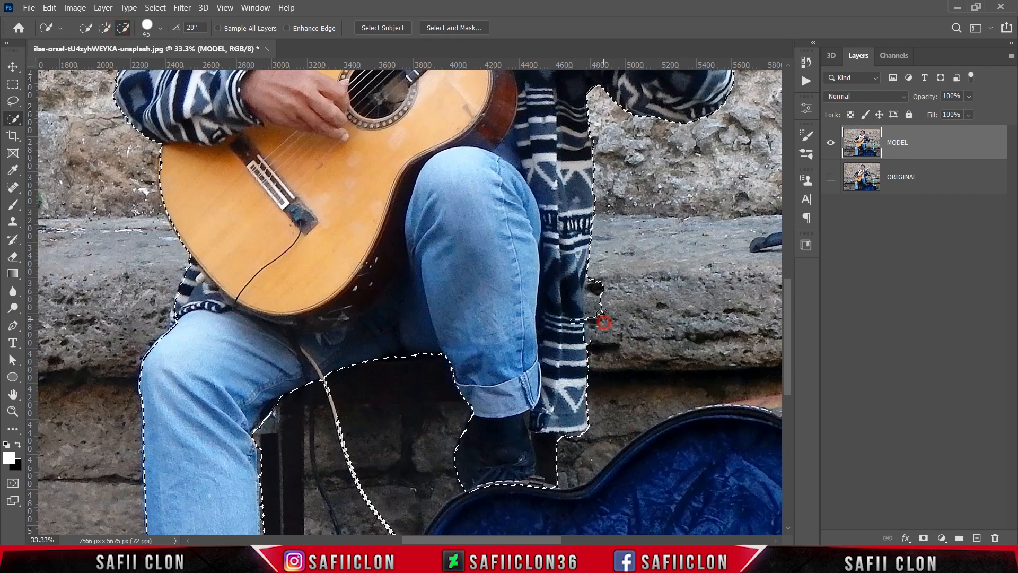
scroll(341, 370, "down", 3)
mouse_move(410, 432)
left_mouse_down()
mouse_move(371, 384)
mouse_move(343, 316)
left_mouse_up()
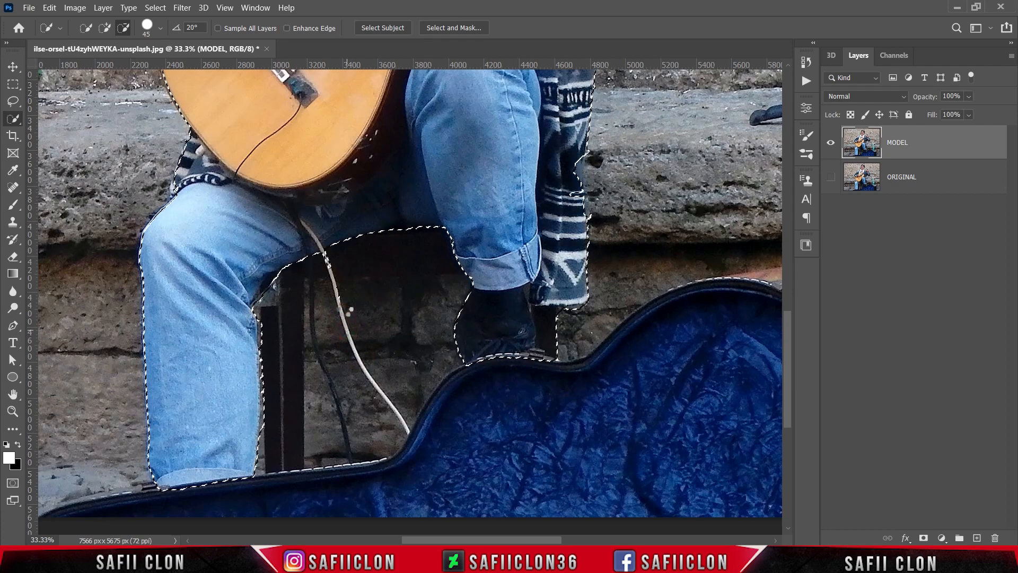
left_click(343, 296)
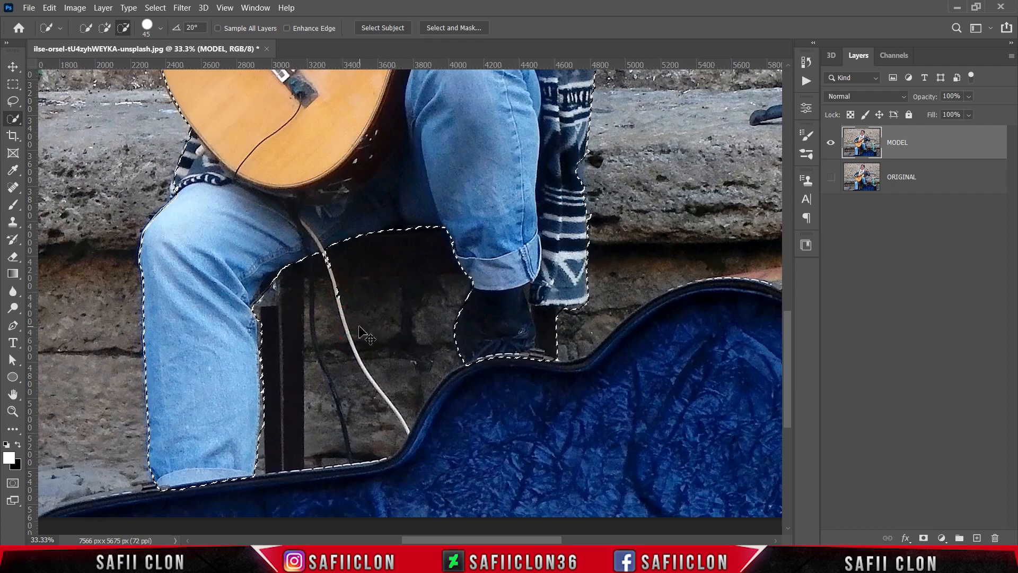
Step: Add a layer mask to the MODEL layer from the selection to cut out the guitarist
key("ctrl+minus")
key("ctrl+minus")
key("ctrl+minus")
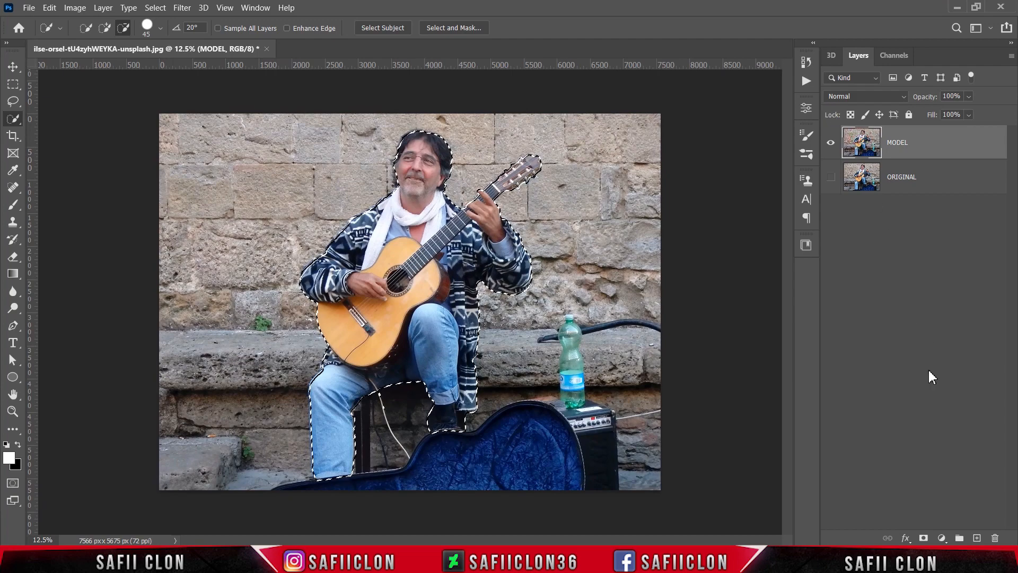
left_click(924, 537)
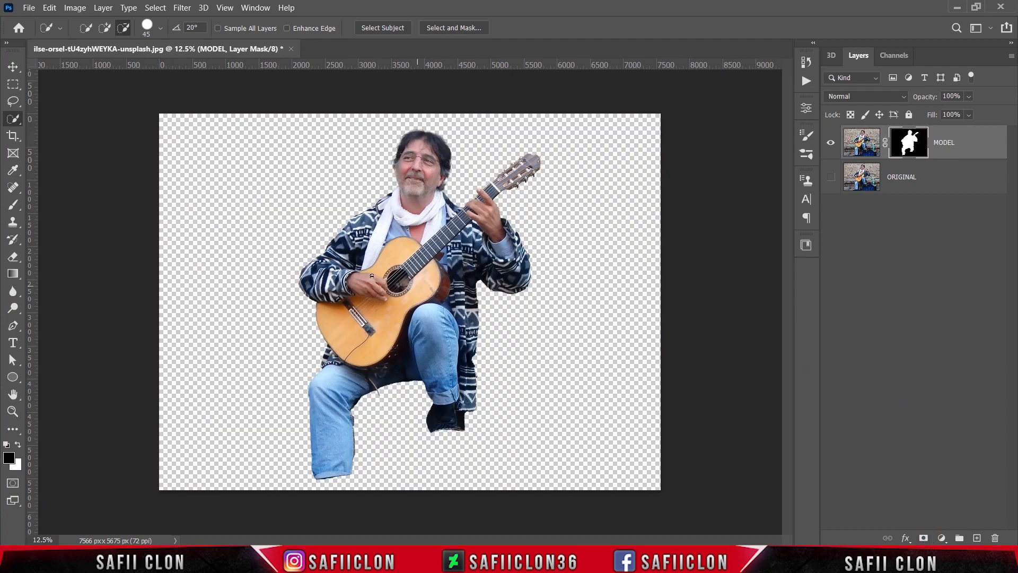
Step: Crop the canvas around the guitarist to about 5470 x 4620 px, cutting off the lower legs and adding space above the head
left_click(13, 136)
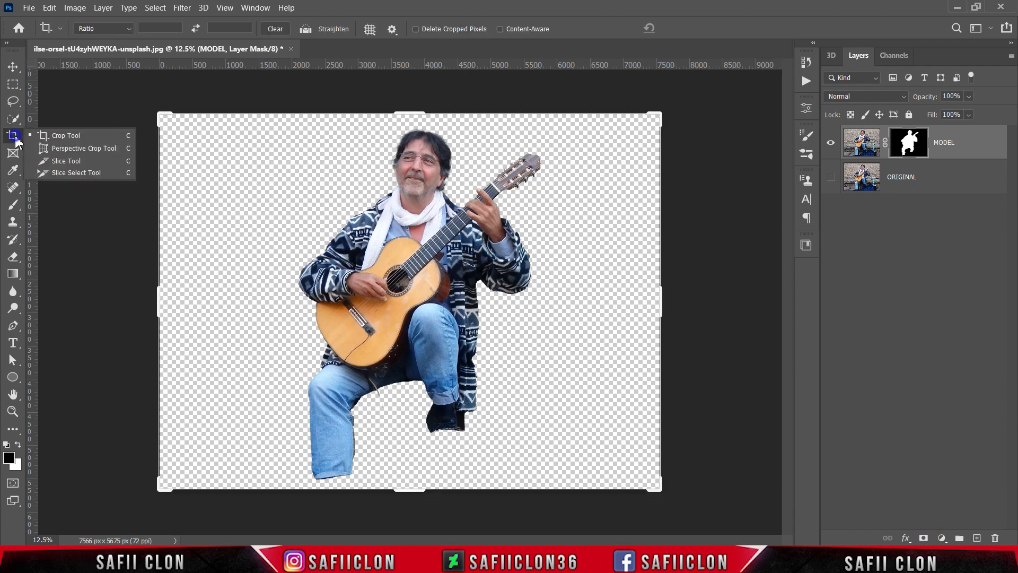
left_click(48, 143)
left_click_drag(415, 112, 415, 87)
left_click_drag(159, 295, 196, 300)
left_click_drag(624, 301, 588, 302)
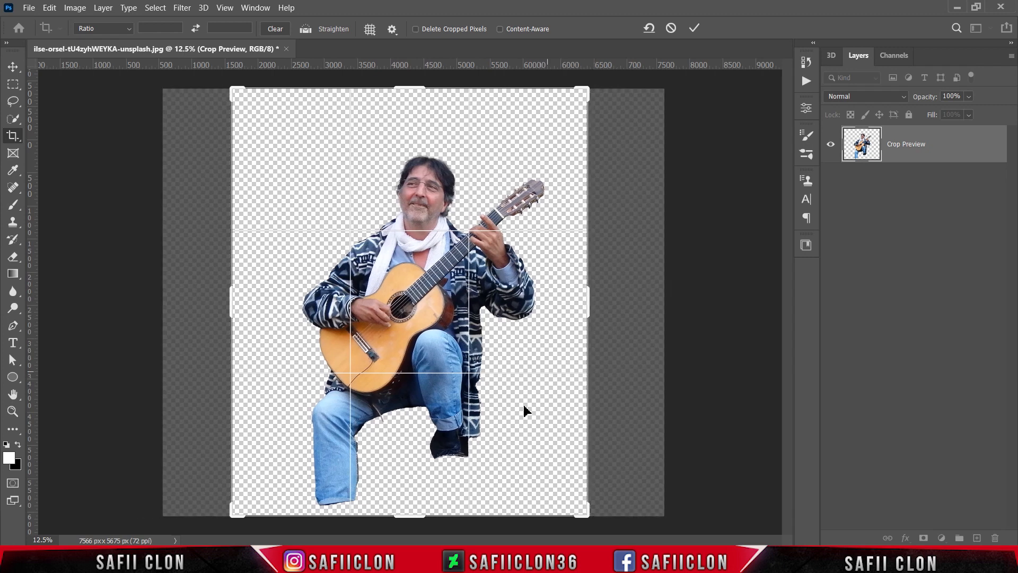
left_click_drag(422, 513, 417, 462)
key("ctrl+z")
left_click_drag(416, 462, 415, 462)
left_click_drag(594, 303, 601, 303)
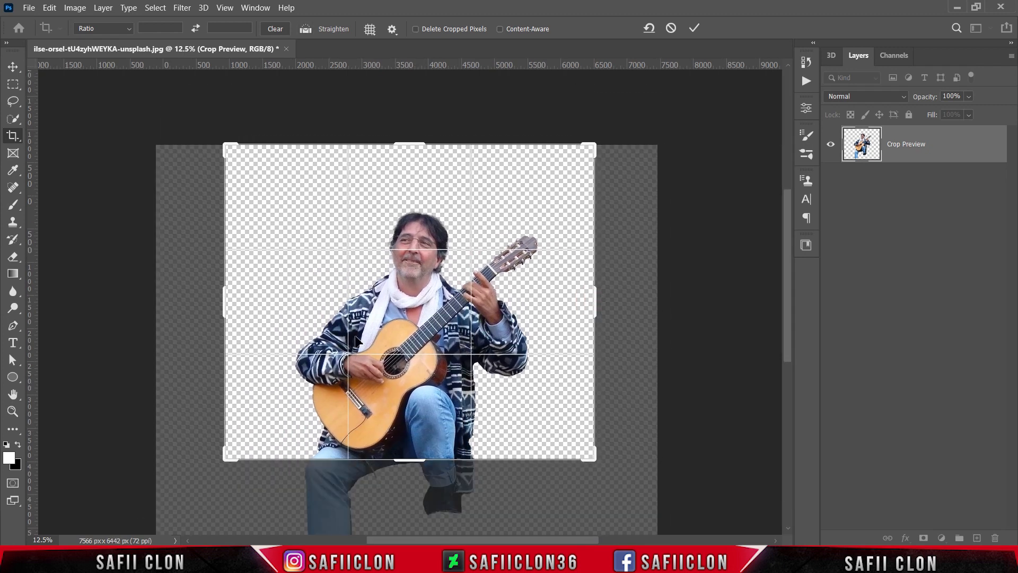
left_click_drag(221, 300, 225, 300)
left_click_drag(414, 145, 414, 153)
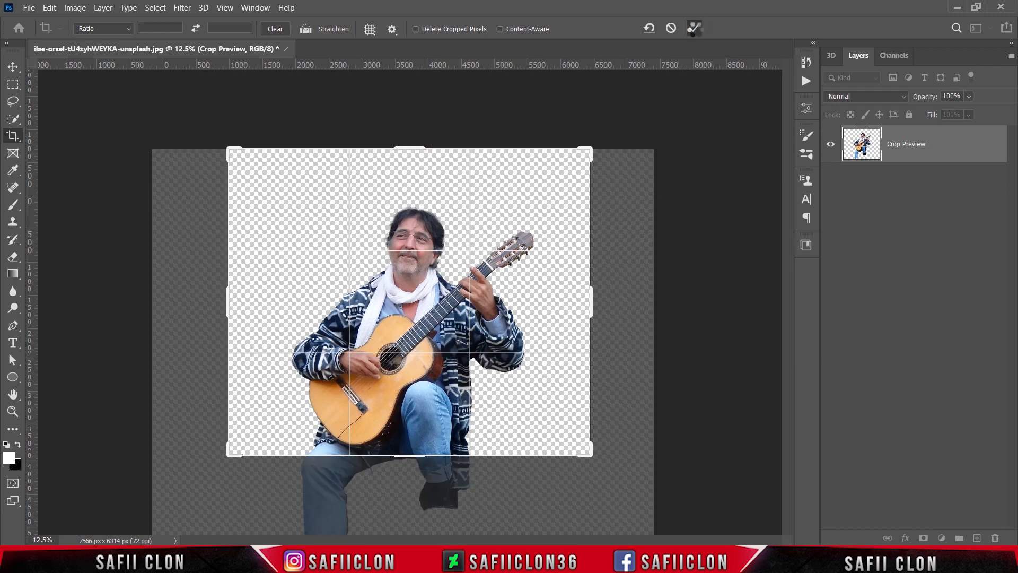
left_click(695, 29)
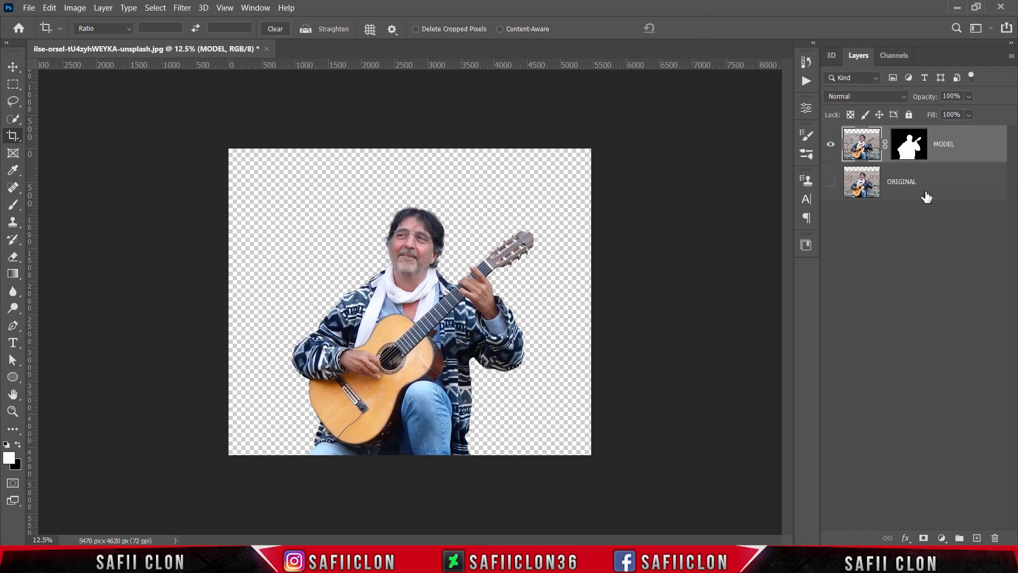
Step: Add a Solid Color fill layer with colour #04706f directly above the ORIGINAL layer
left_click(936, 195)
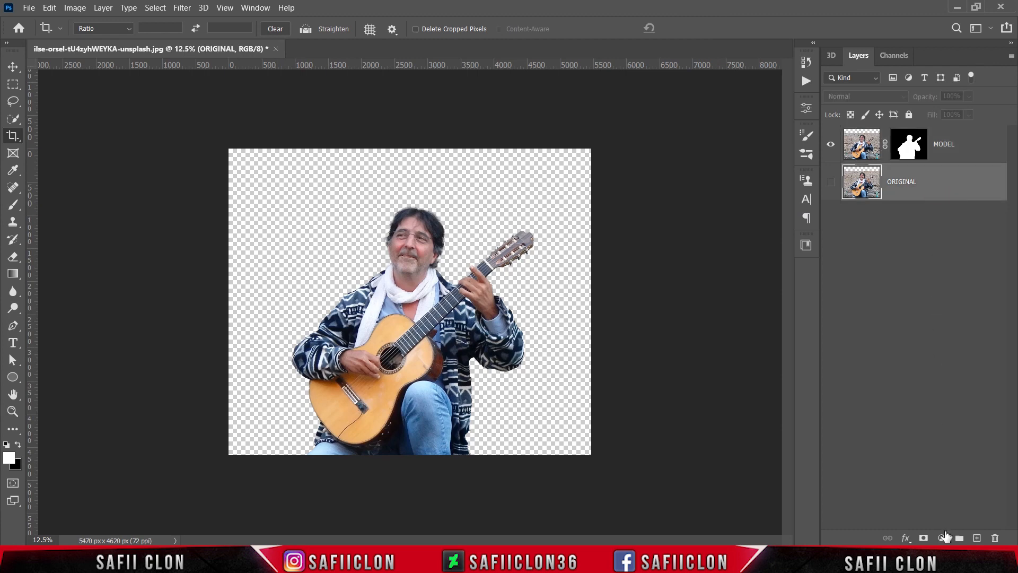
left_click(942, 538)
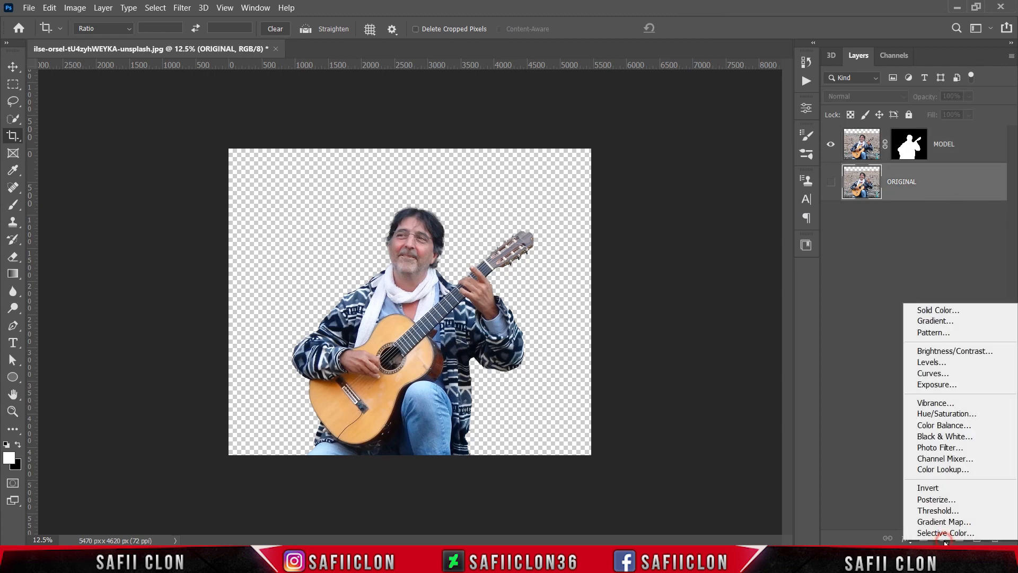
left_click(945, 313)
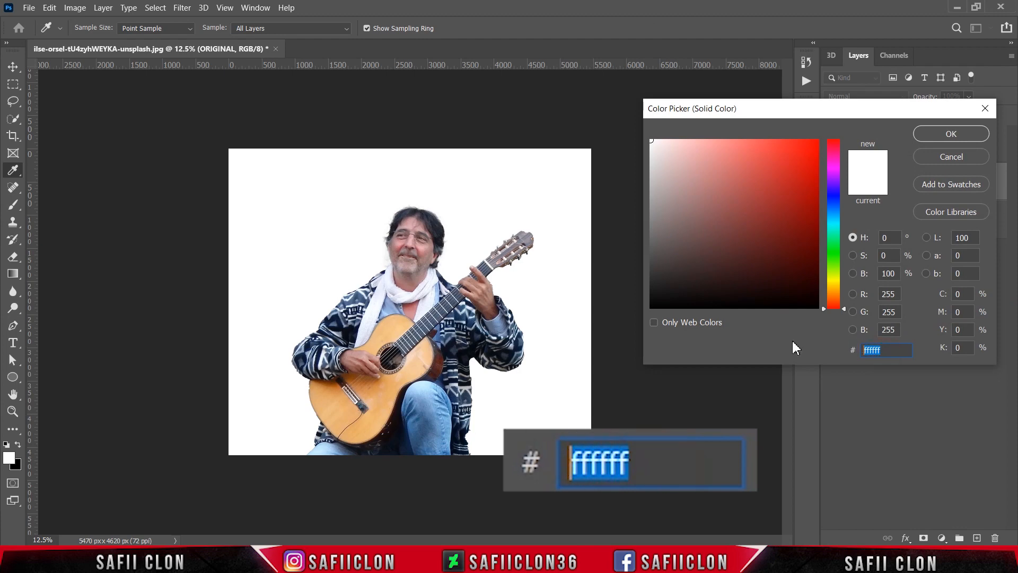
type("04")
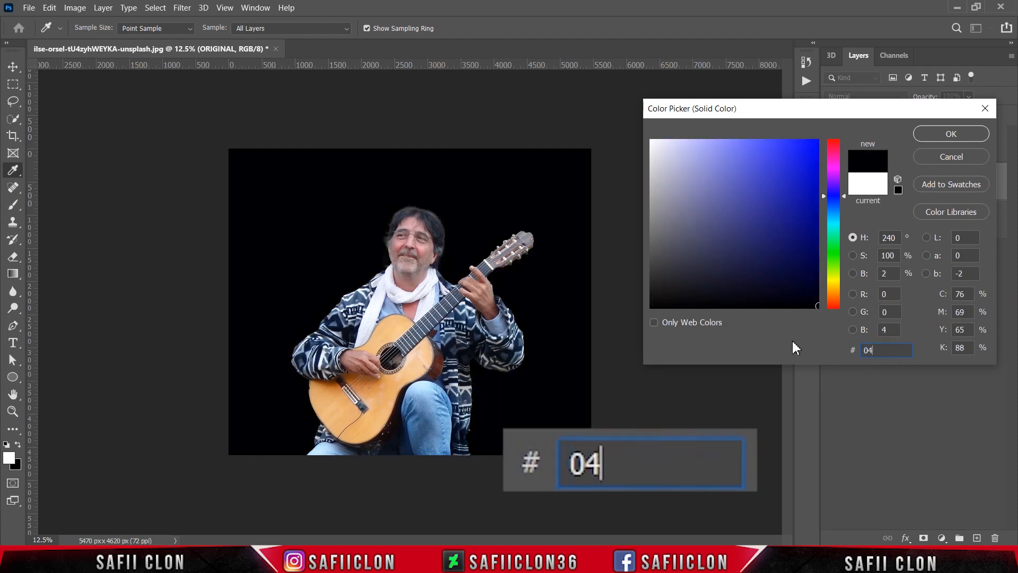
type("706f")
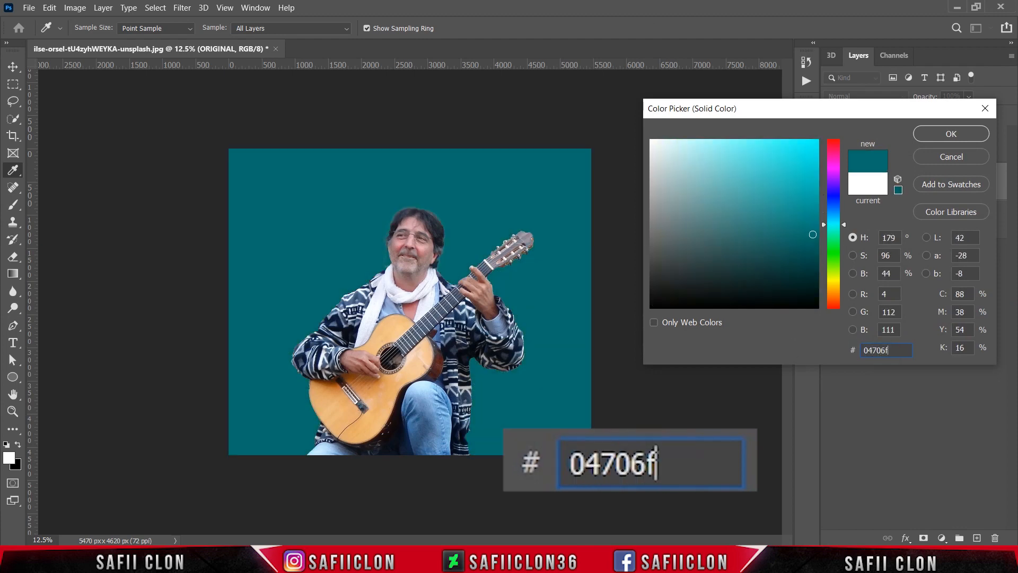
left_click(953, 137)
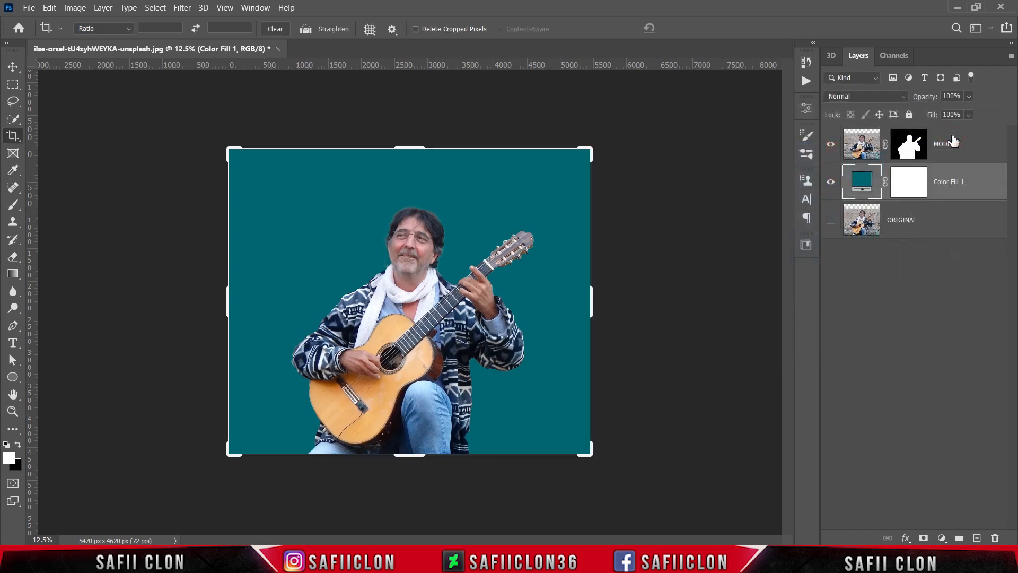
Step: Group the teal Color Fill 1 layer into a new group named BACKGROUND and collapse it
right_click(980, 181)
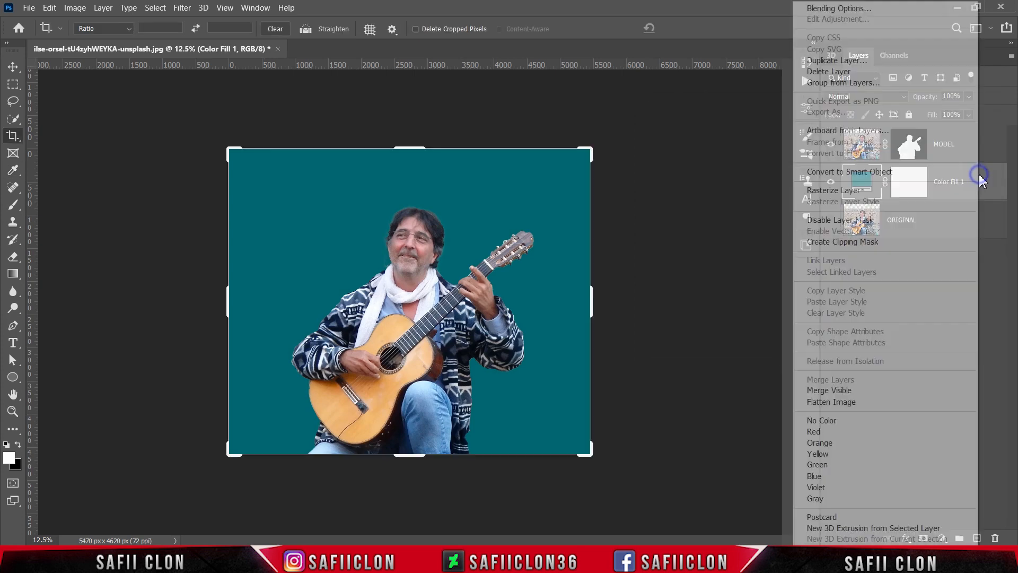
left_click(825, 84)
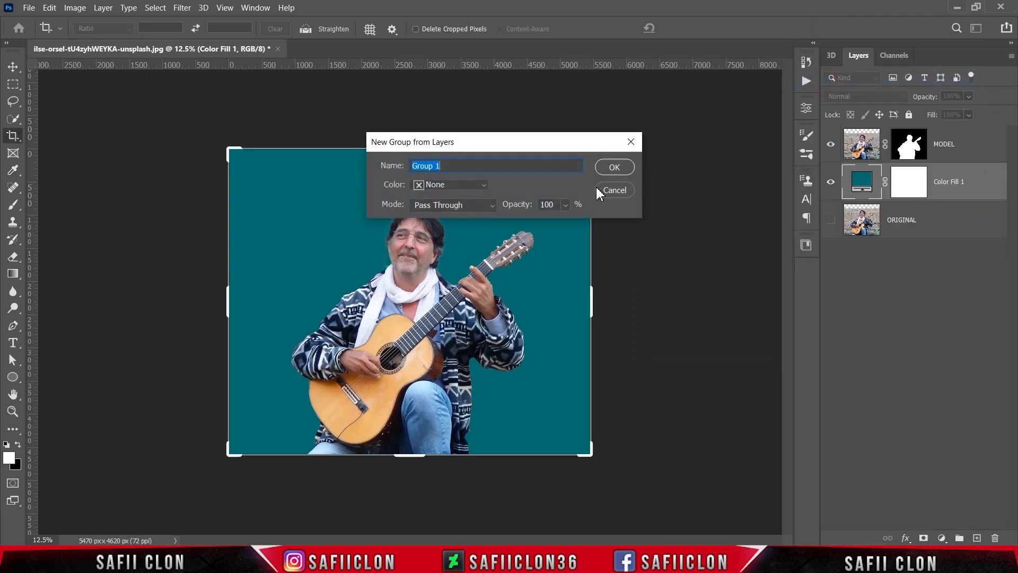
type("BACKGROUND")
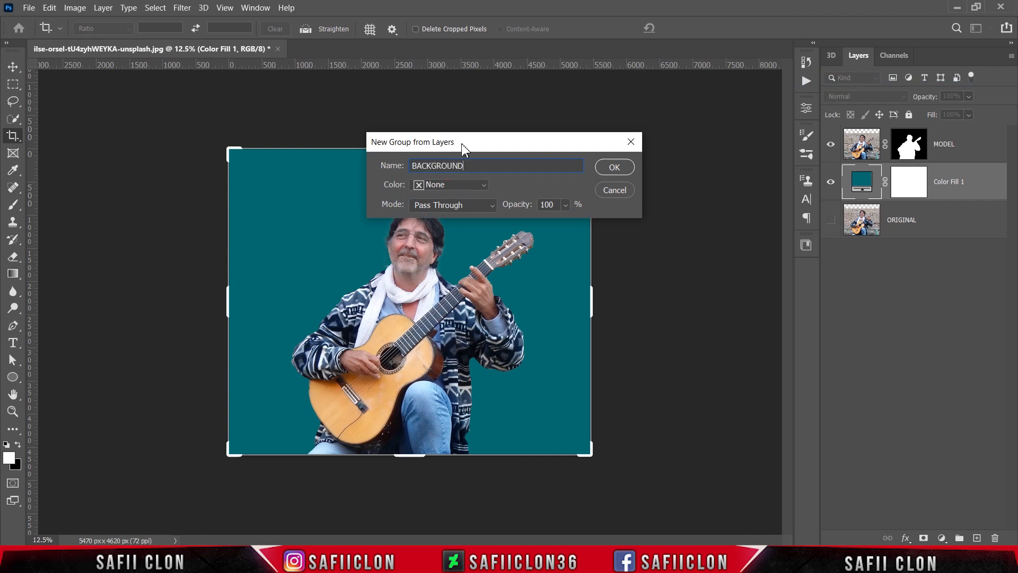
left_click(606, 169)
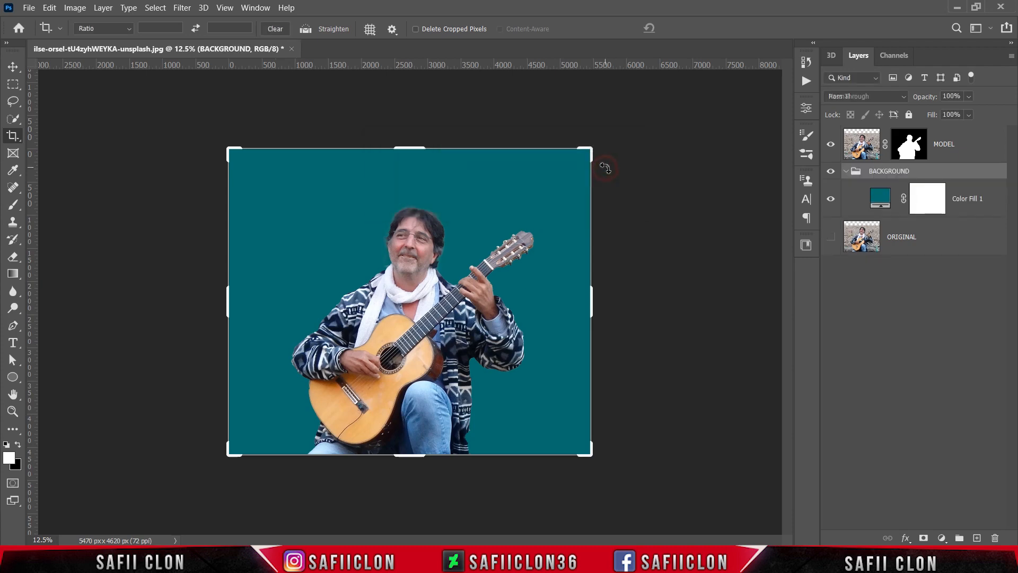
left_click(846, 170)
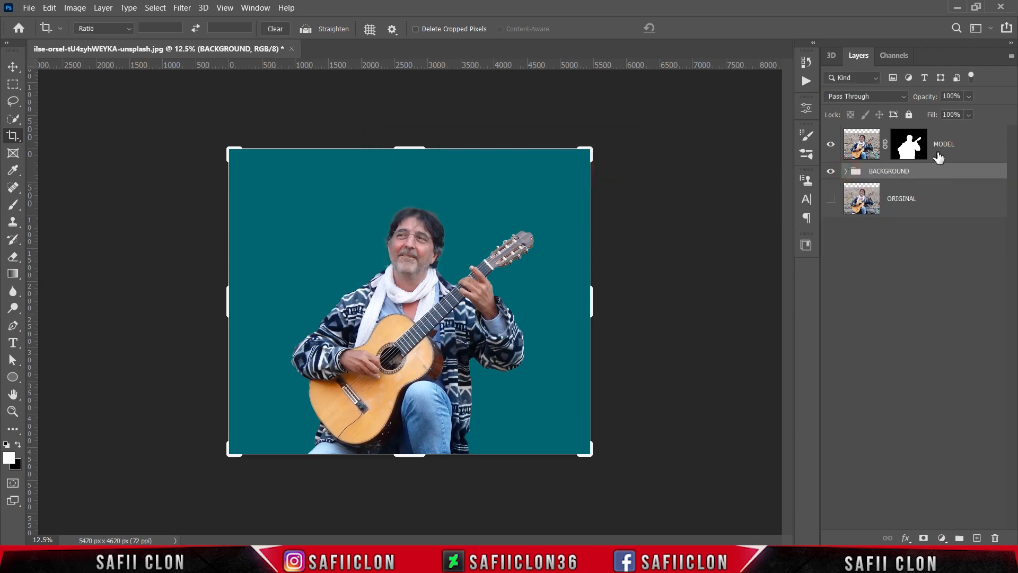
Step: Group the masked MODEL layer into a new group named MODEL and collapse it
left_click(968, 144)
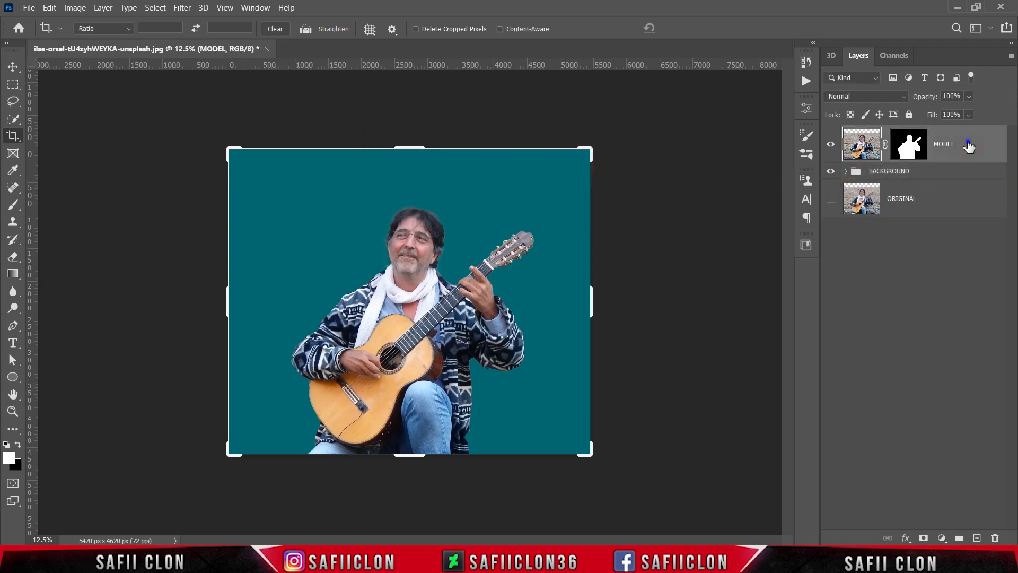
right_click(968, 144)
left_click(819, 83)
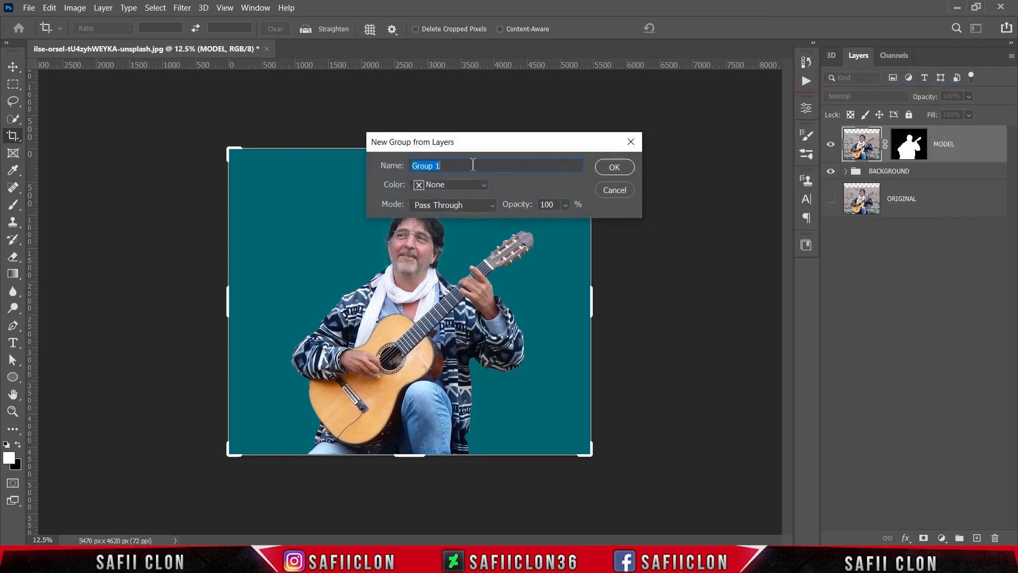
type("MODEL")
left_click(614, 167)
left_click(846, 133)
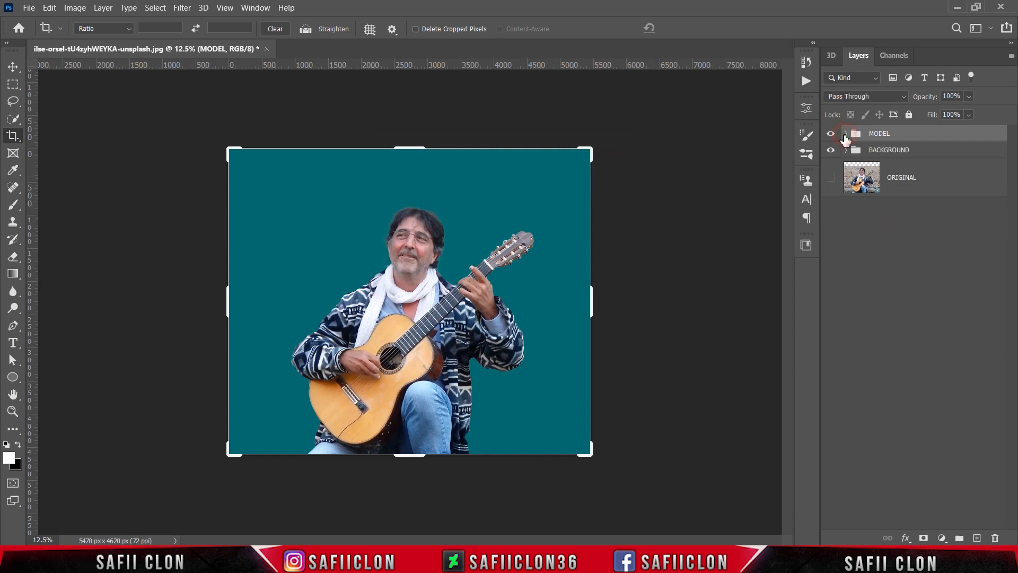
Step: Add a Gradient fill layer above Color Fill 1 inside the BACKGROUND group, using the Foreground to Transparent preset from Basics
left_click(902, 150)
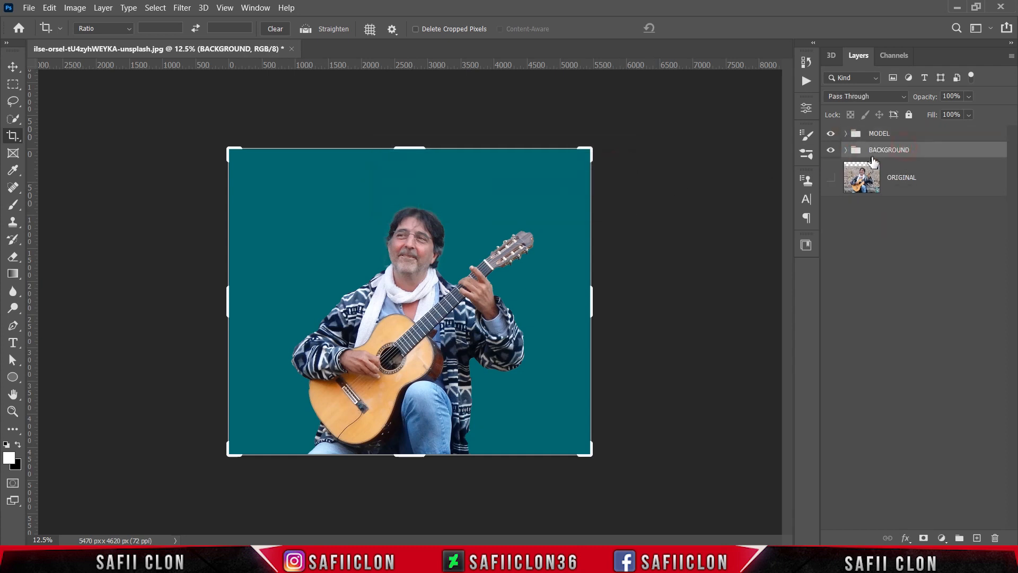
left_click(846, 150)
left_click(974, 191)
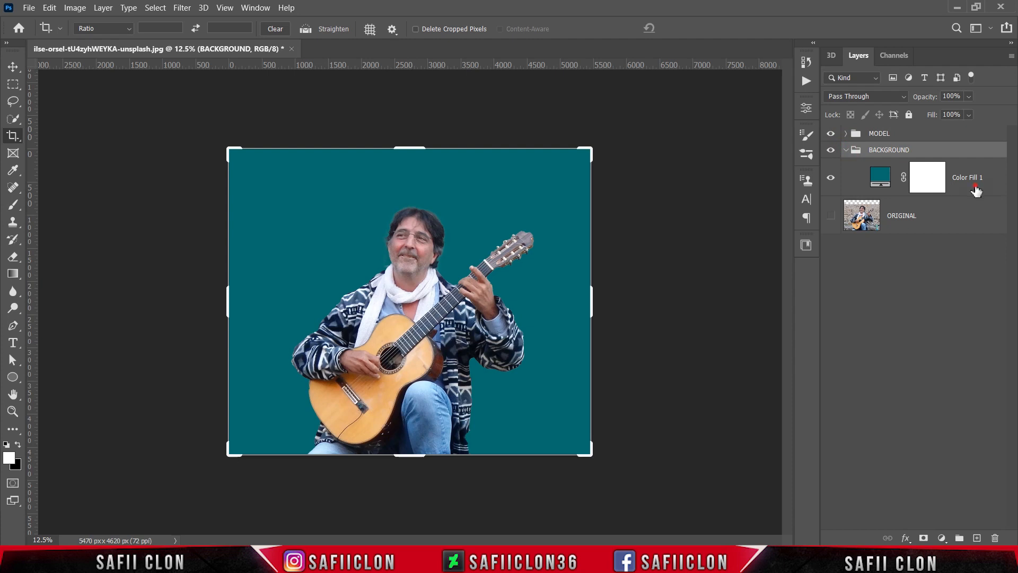
key("ctrl+plus")
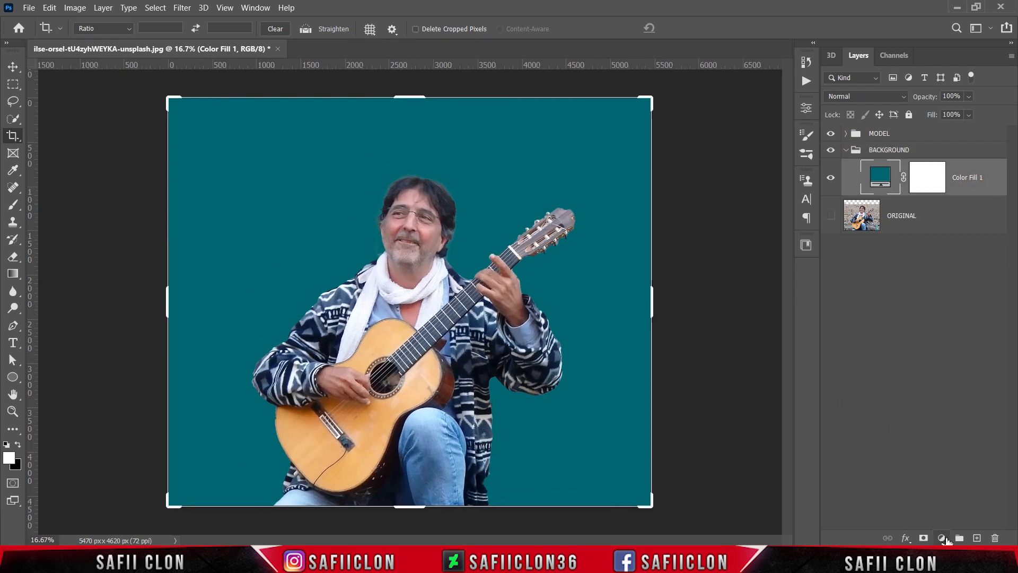
left_click(944, 537)
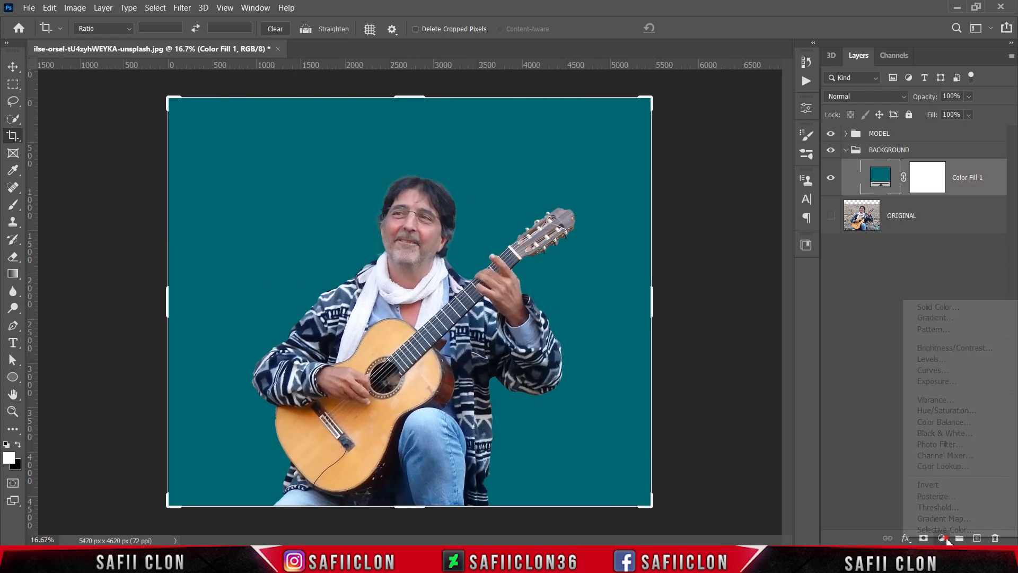
left_click(944, 318)
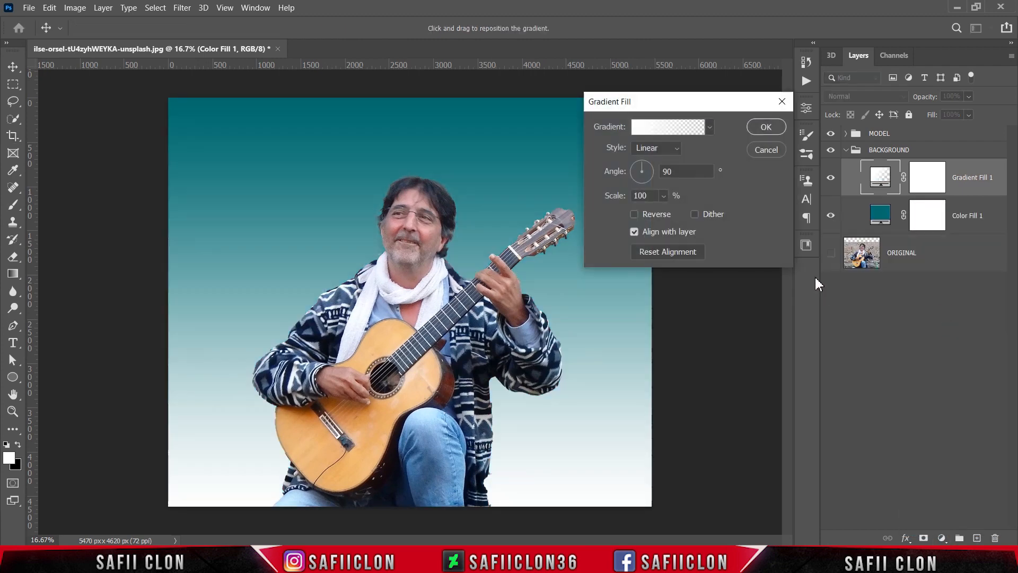
left_click(691, 131)
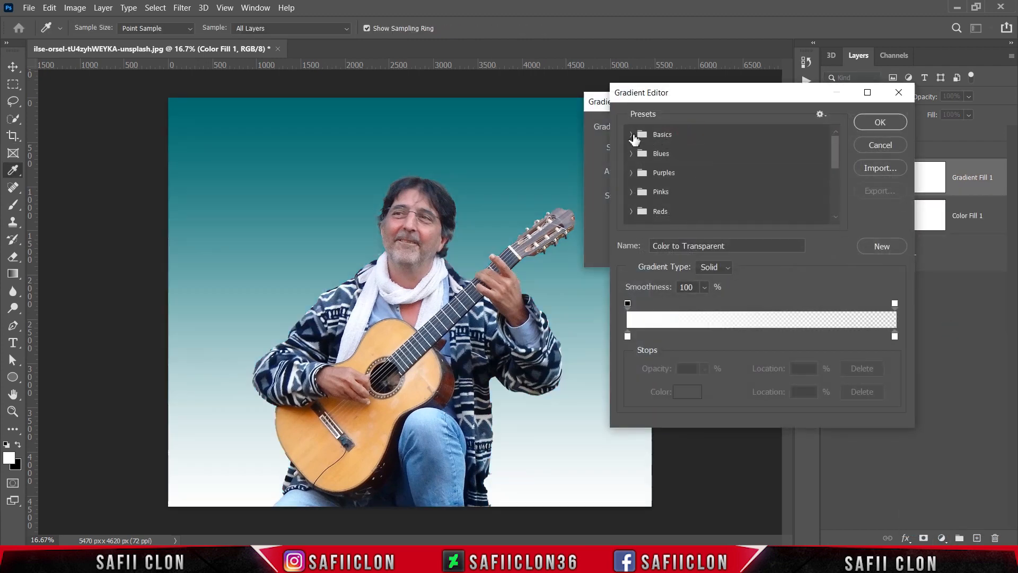
left_click(669, 158)
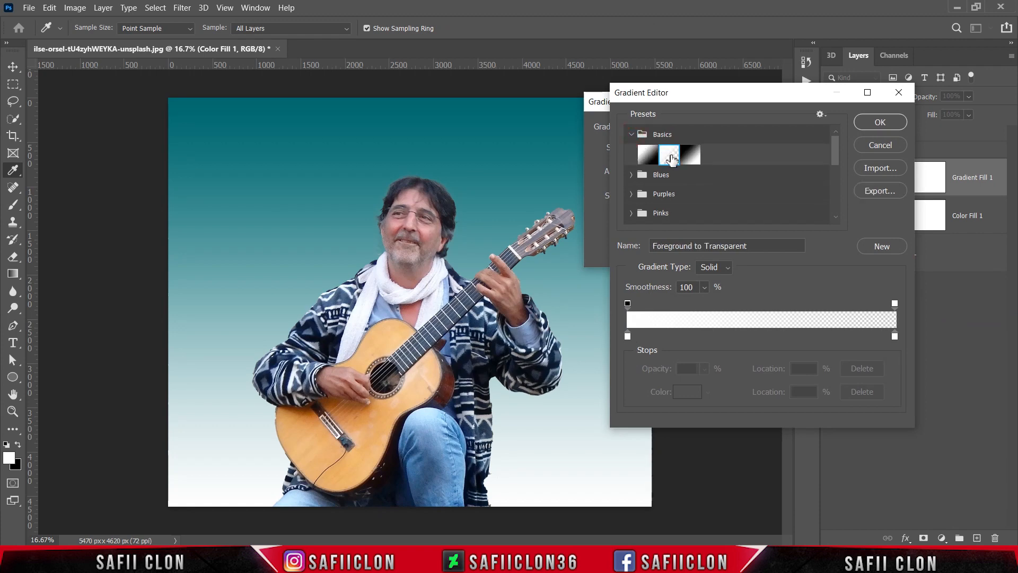
Step: Set the gradient's starting color stop to #2b293d, copy that hex code, and move the starting opacity stop to 22%
left_click(627, 336)
left_click(687, 392)
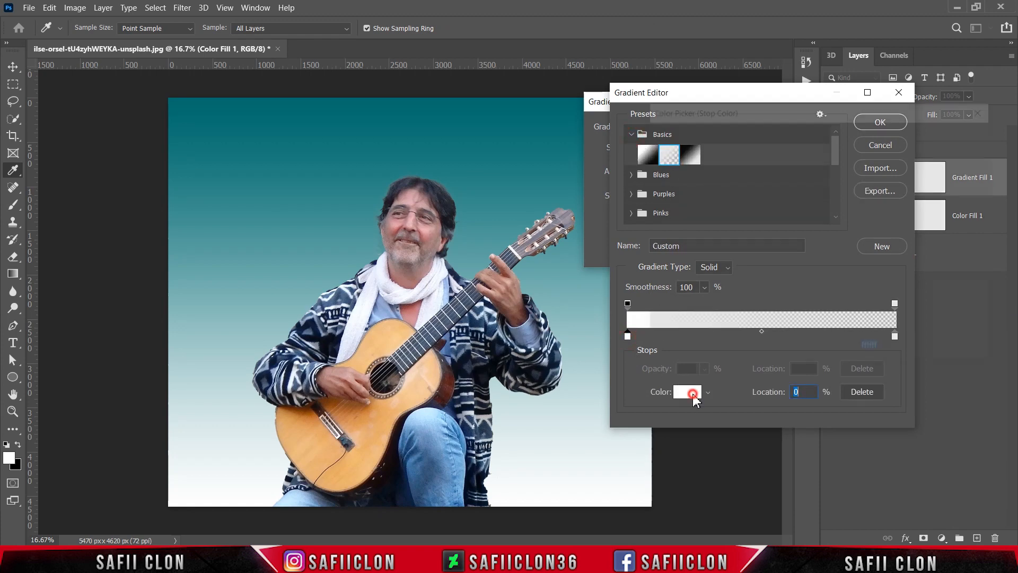
type("2")
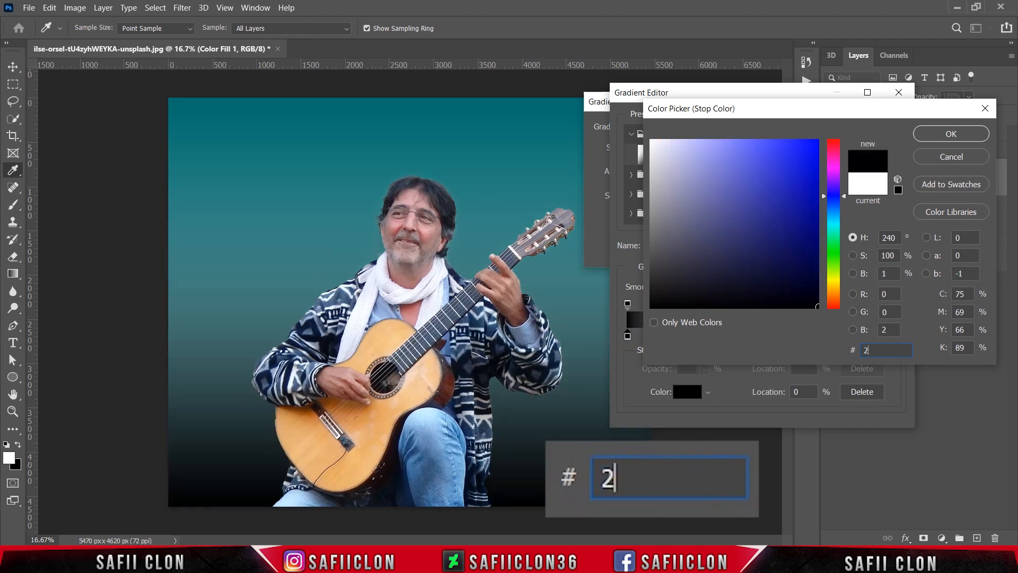
type("b29")
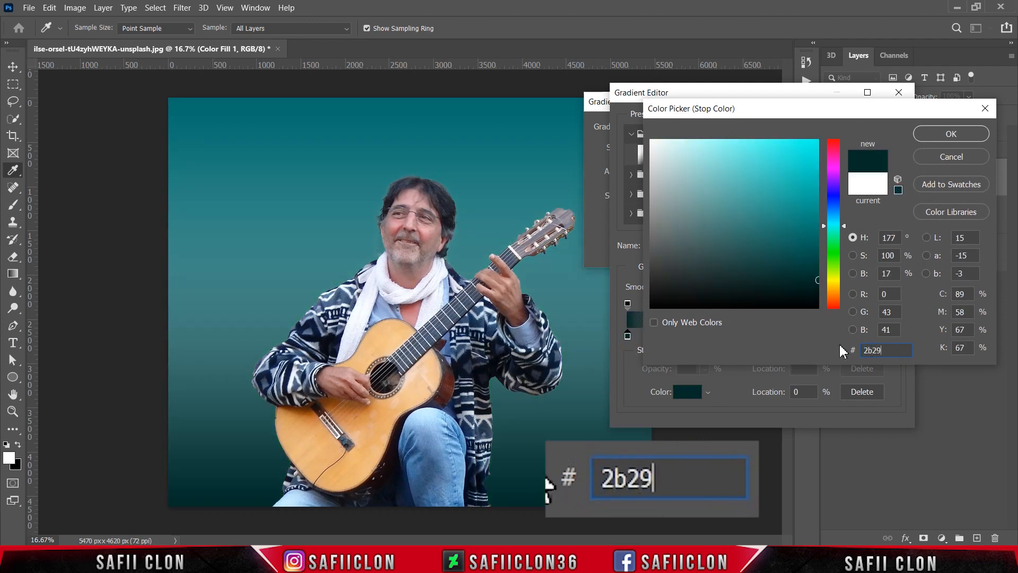
type("3d")
left_click_drag(898, 350, 863, 350)
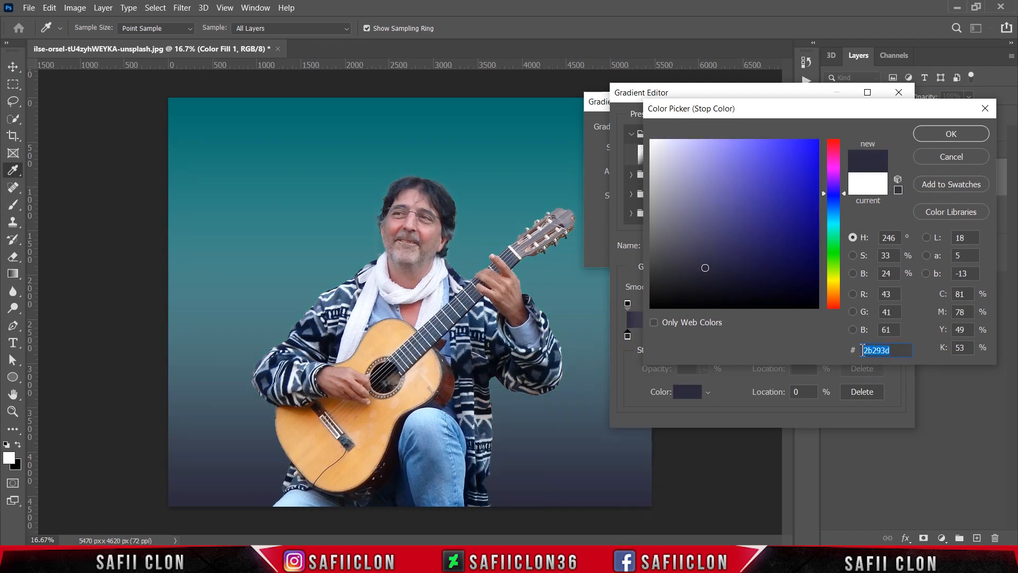
right_click(876, 352)
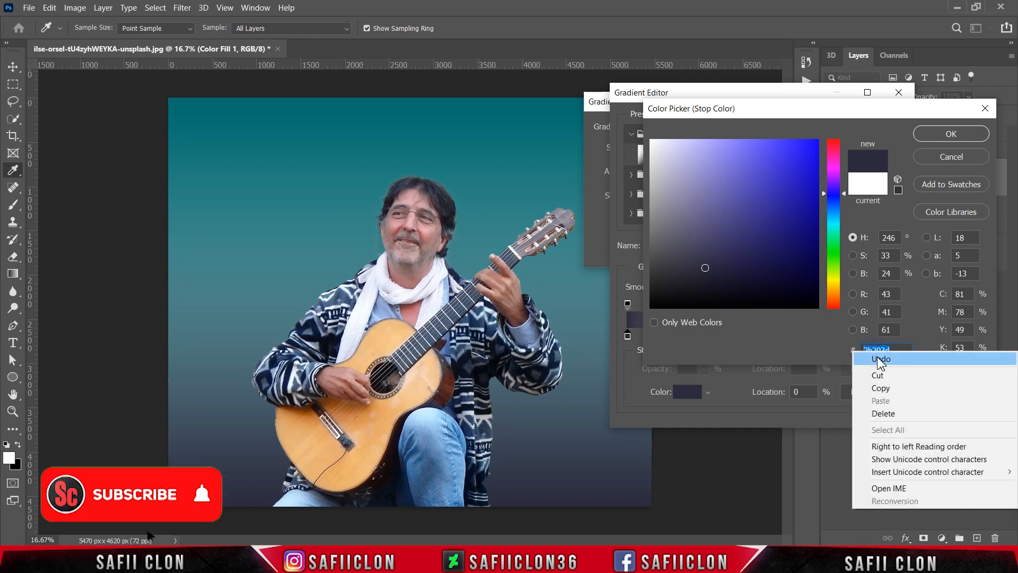
left_click(880, 388)
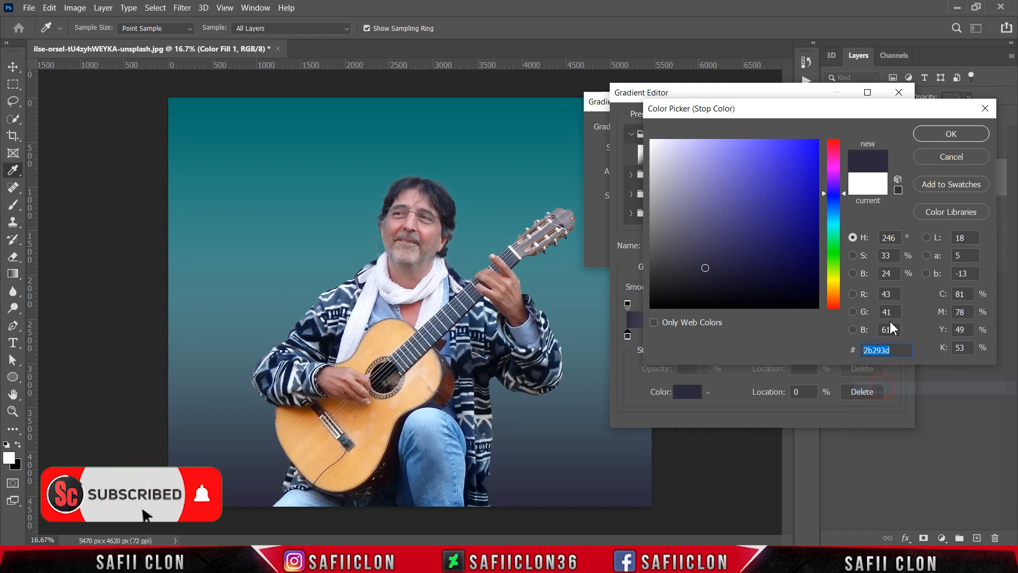
left_click(934, 131)
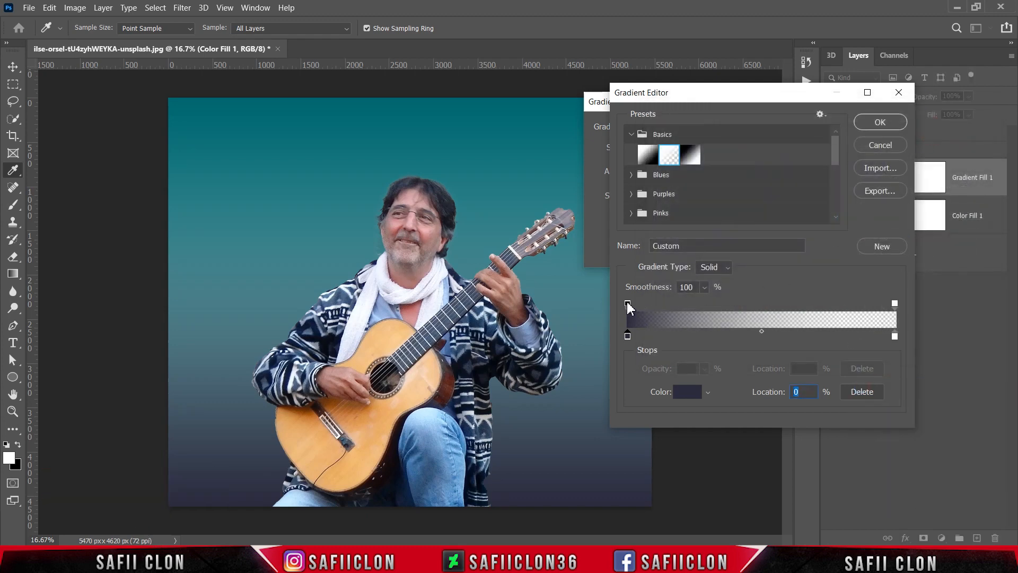
left_click_drag(627, 304, 683, 306)
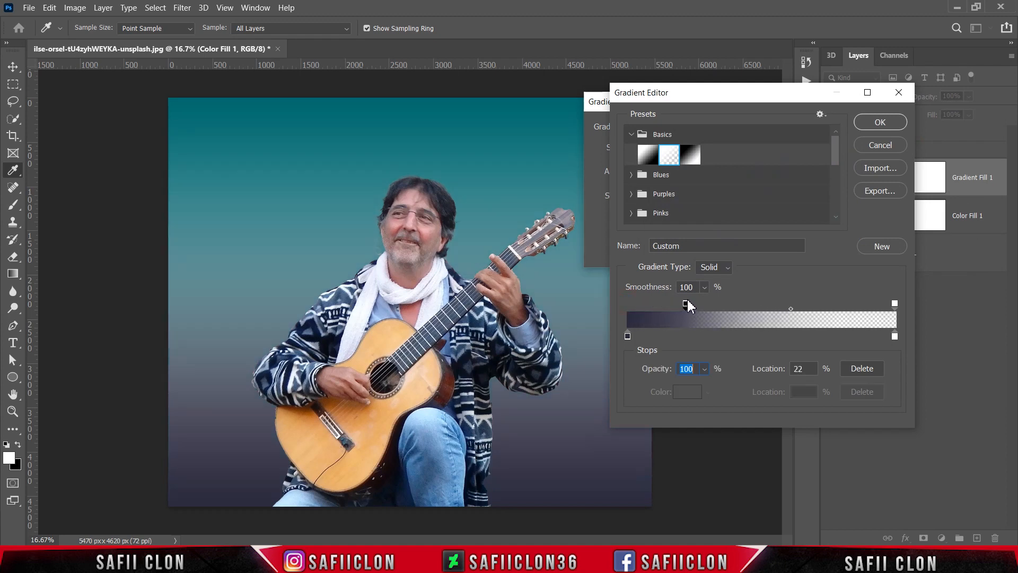
Step: Set the gradient's end color stop to the copied #2b293d and apply the gradient fill
left_click(895, 336)
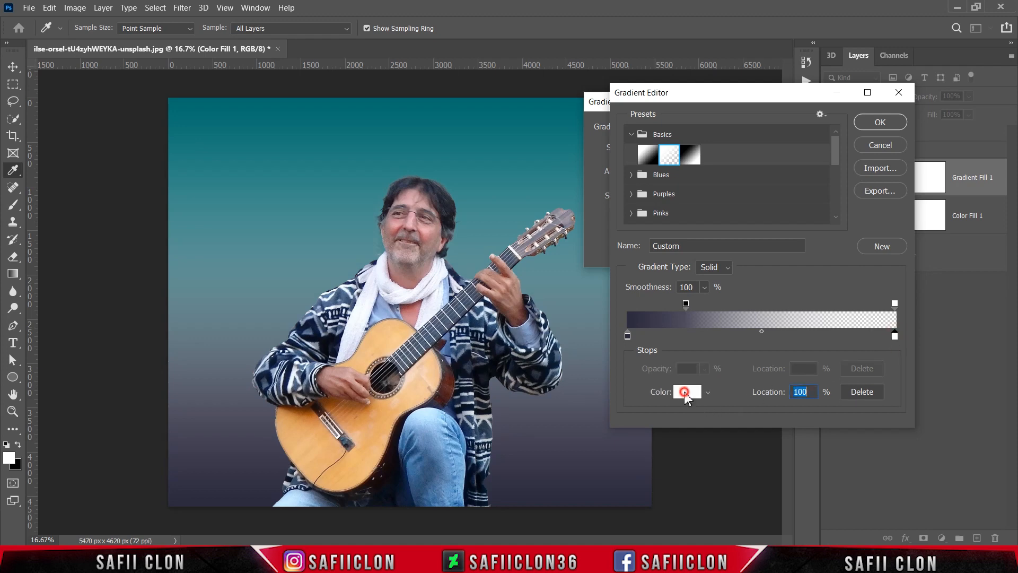
left_click(685, 392)
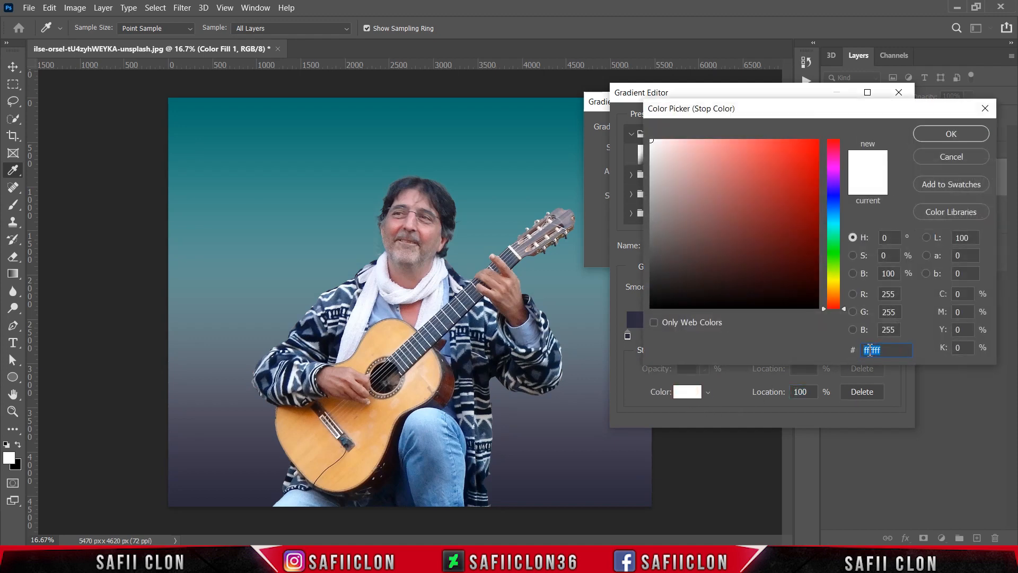
right_click(870, 350)
left_click(880, 399)
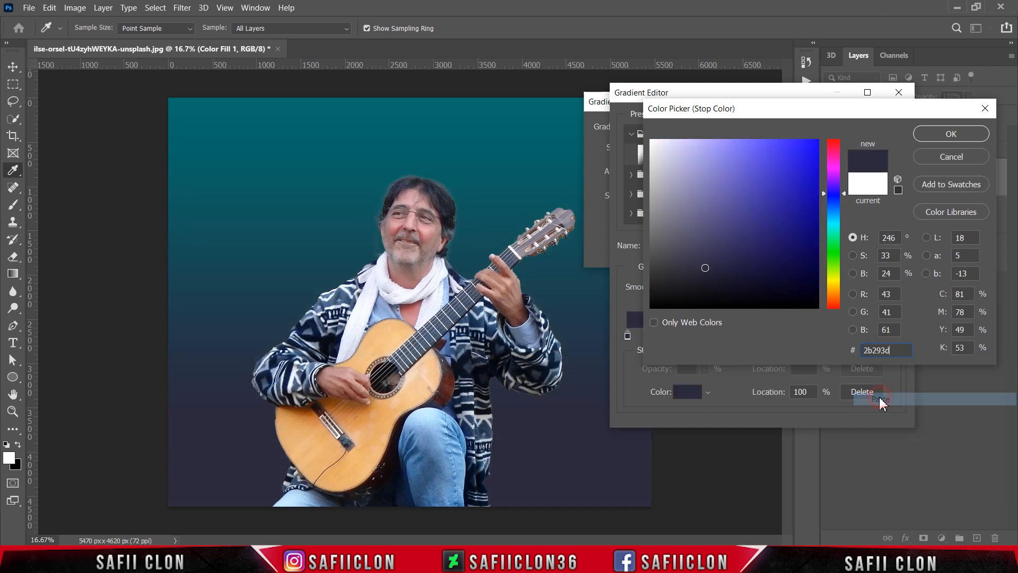
left_click(943, 135)
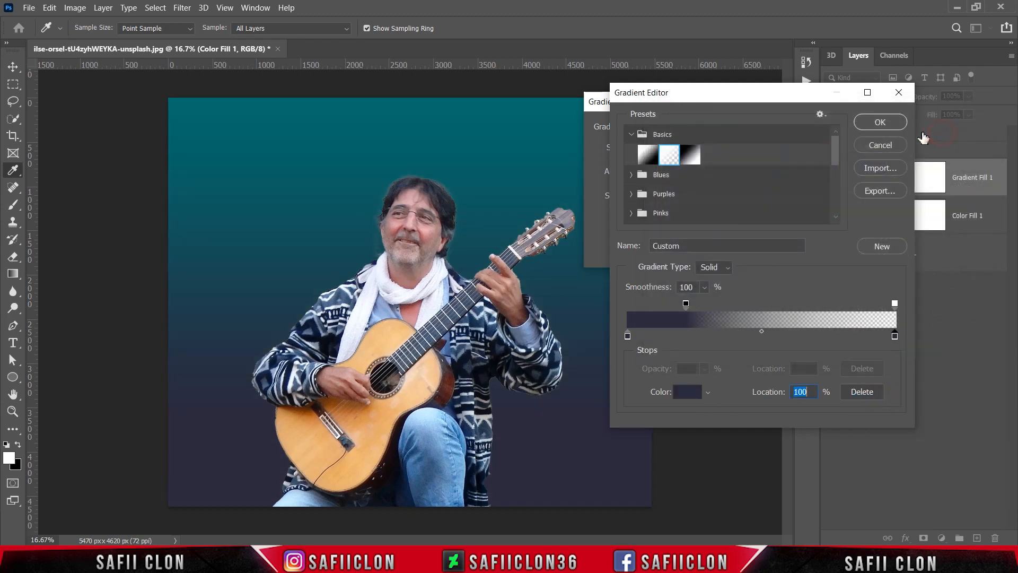
left_click(881, 122)
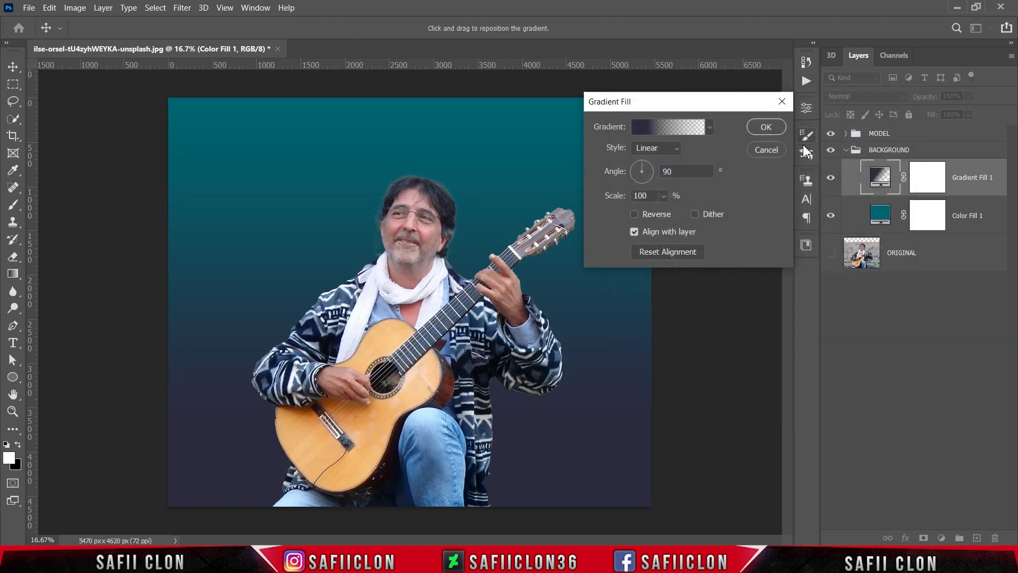
left_click(766, 127)
key("c")
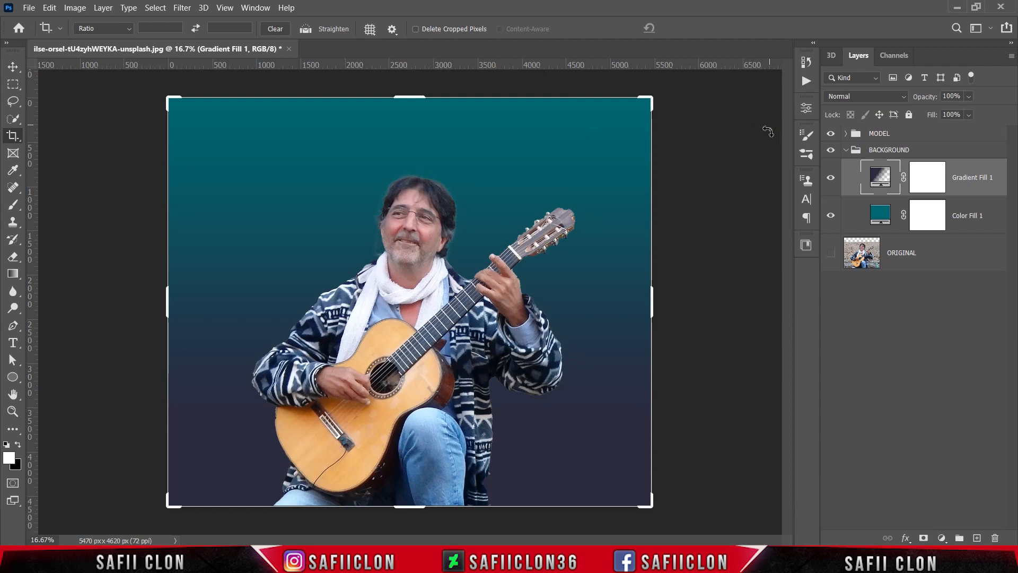
Step: Add a second Gradient fill layer above Gradient Fill 1, using the Foreground to Transparent preset from Basics
left_click(942, 538)
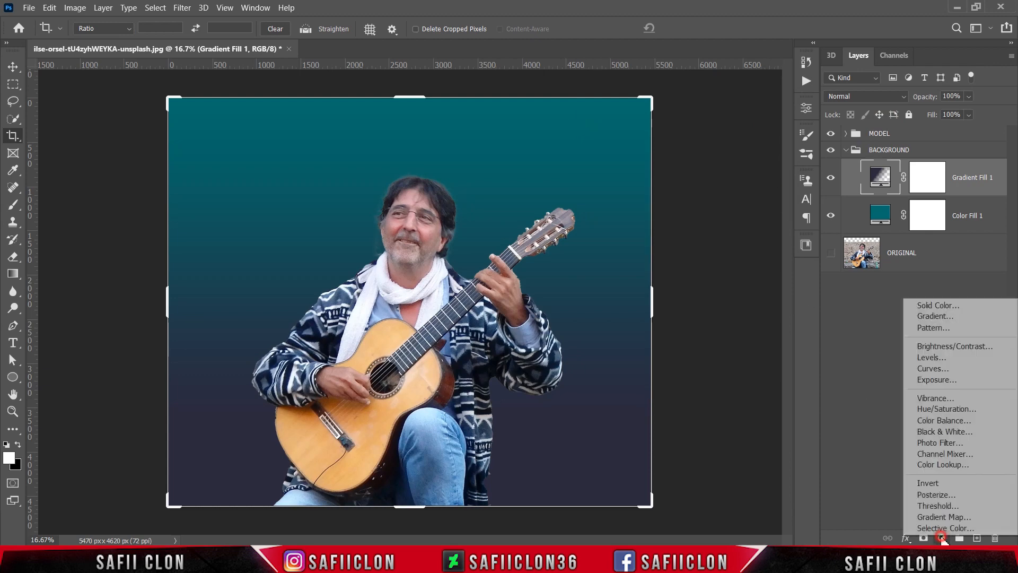
left_click(934, 319)
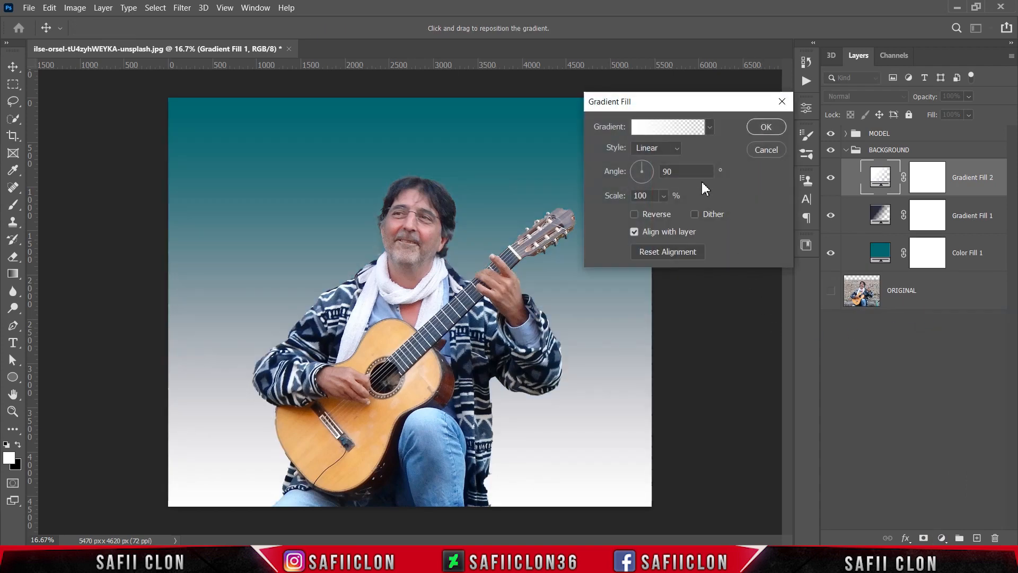
left_click(672, 132)
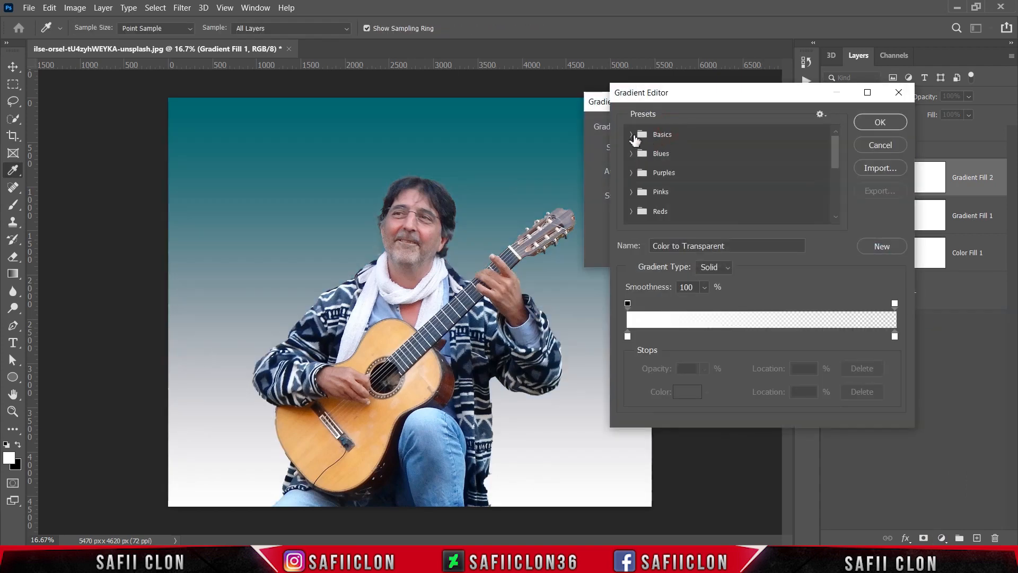
left_click(630, 133)
left_click(669, 154)
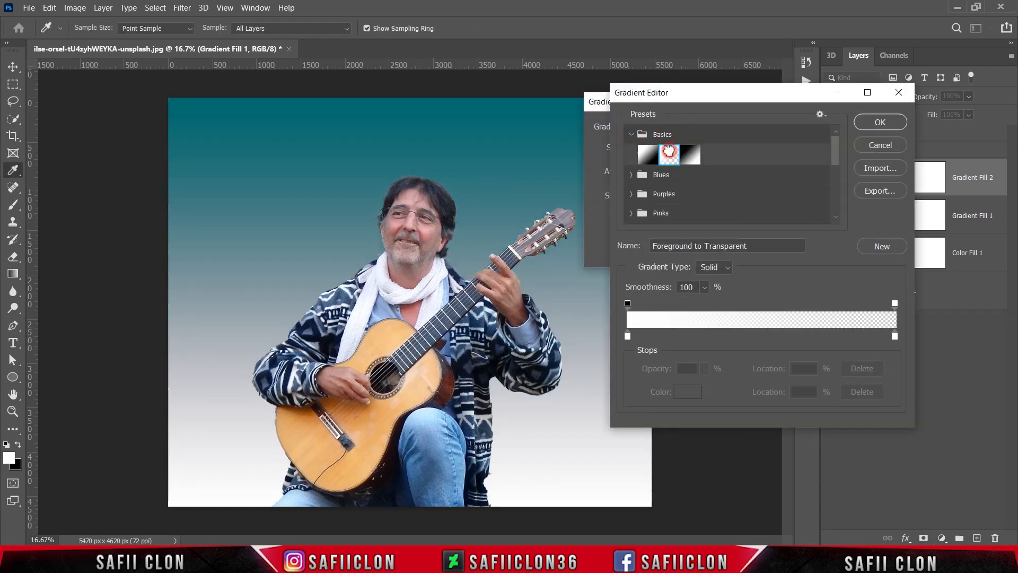
Step: Set the starting color stop of the second gradient to #fffa69
left_click(628, 335)
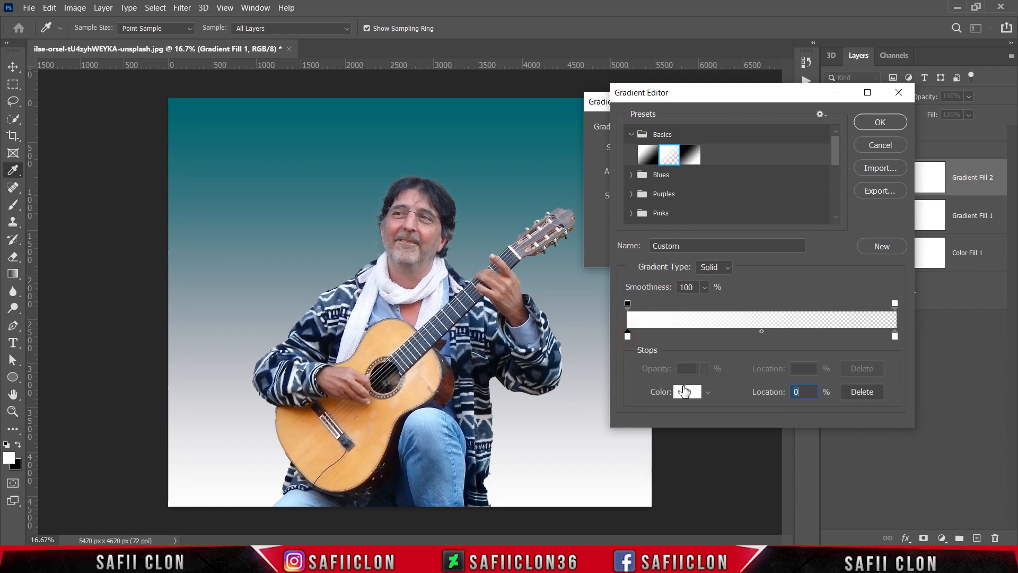
left_click(691, 393)
left_click_drag(892, 351, 806, 333)
type("fffa69")
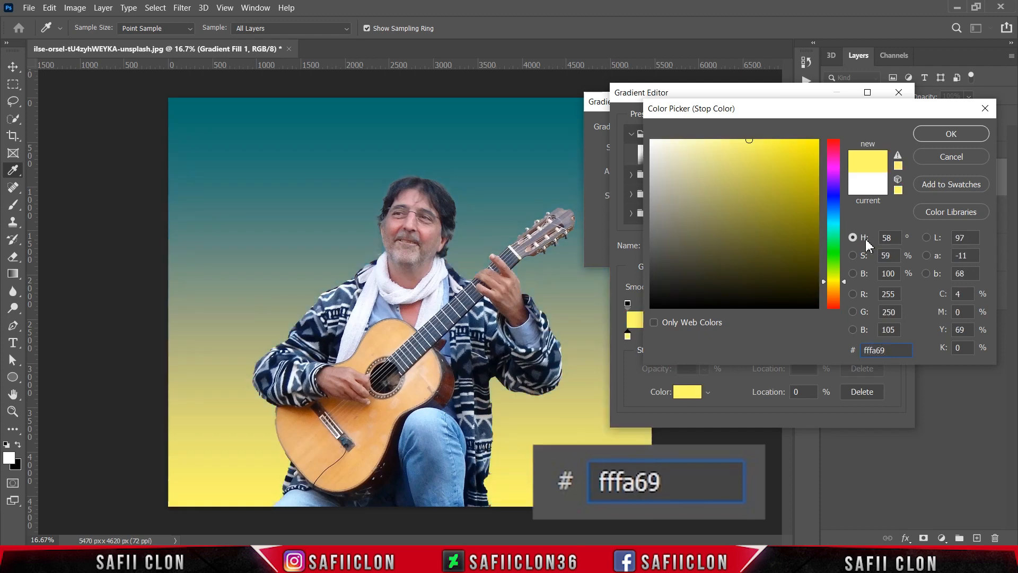
left_click(933, 137)
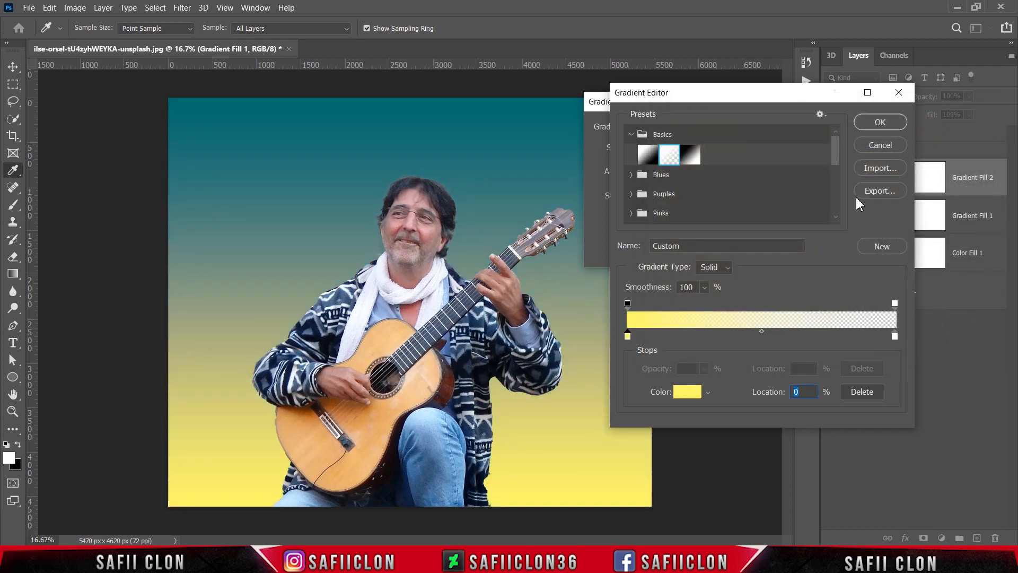
Step: Set the gradient's end color stop to #89ffb5 and accept the edited gradient
left_click(894, 337)
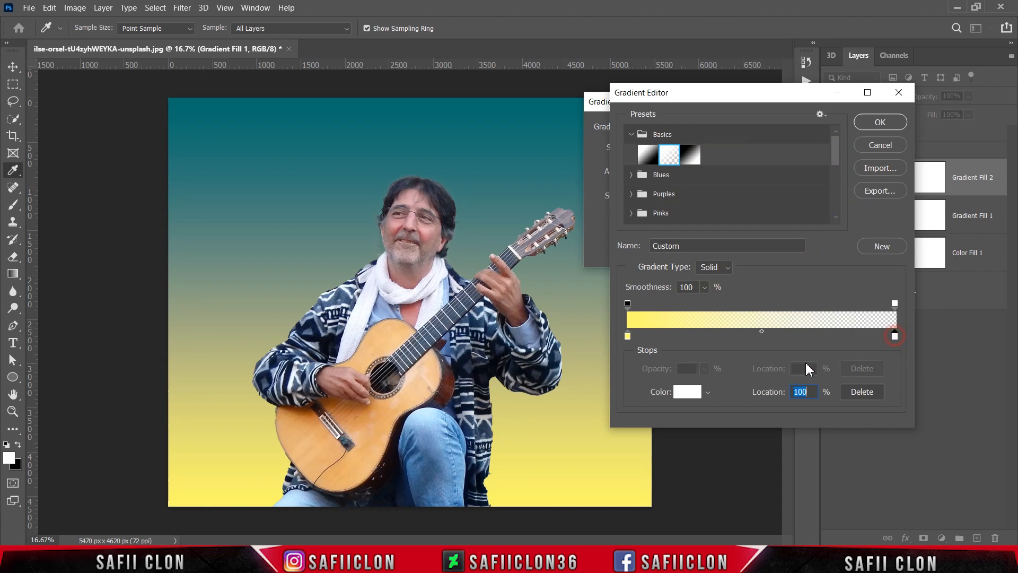
left_click(690, 393)
left_click_drag(895, 349, 818, 354)
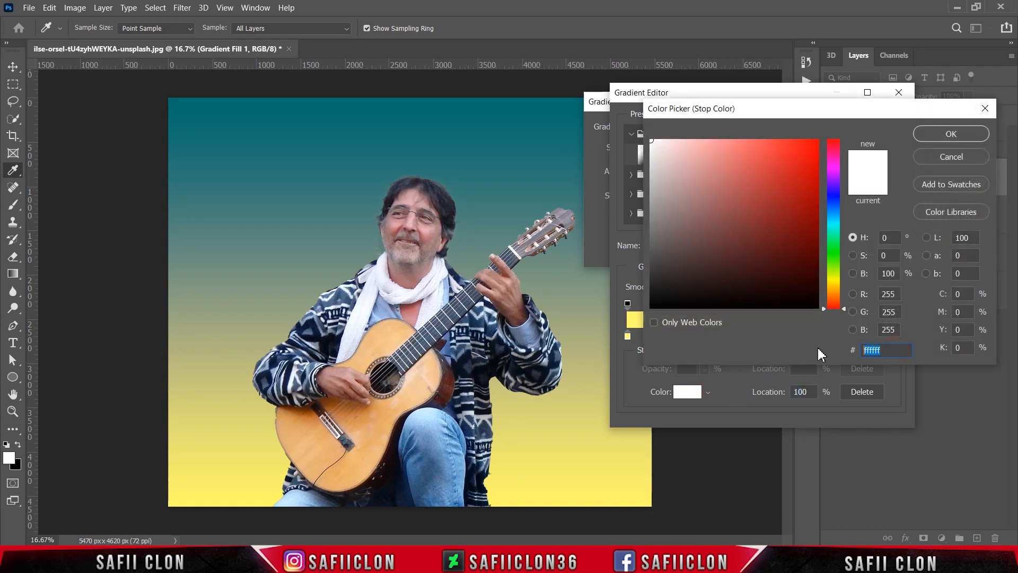
type("89")
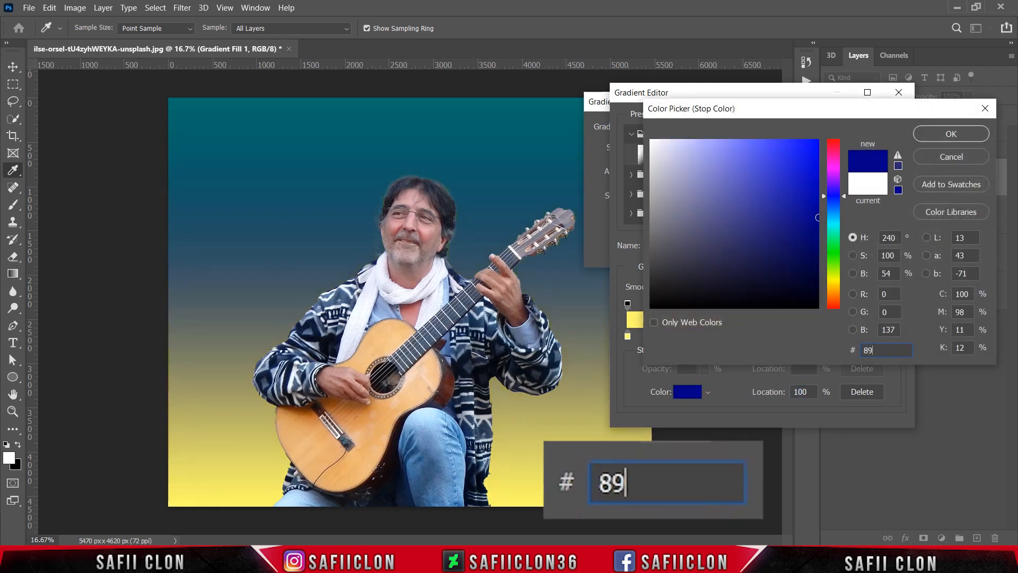
type("ffb5")
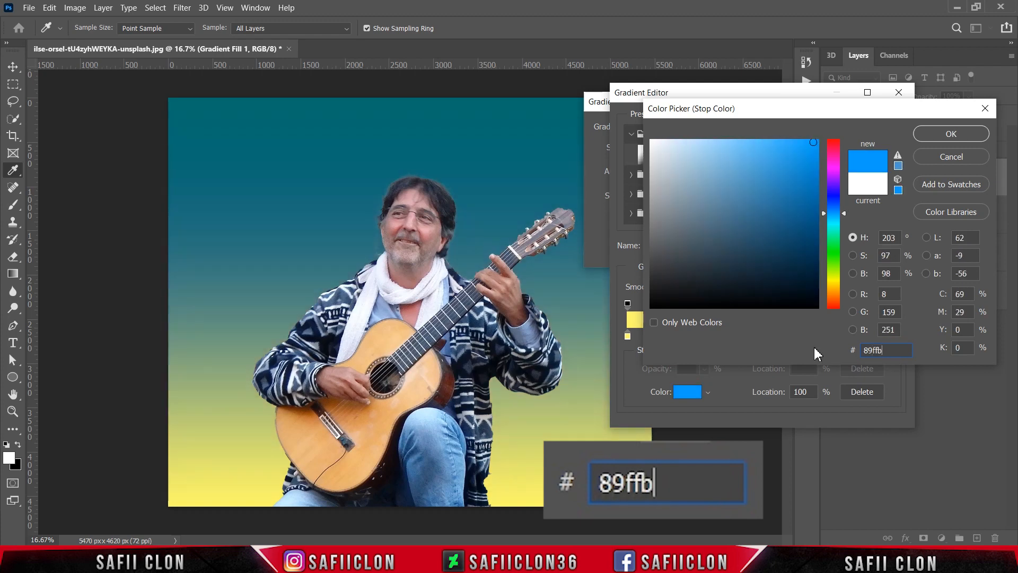
left_click(928, 139)
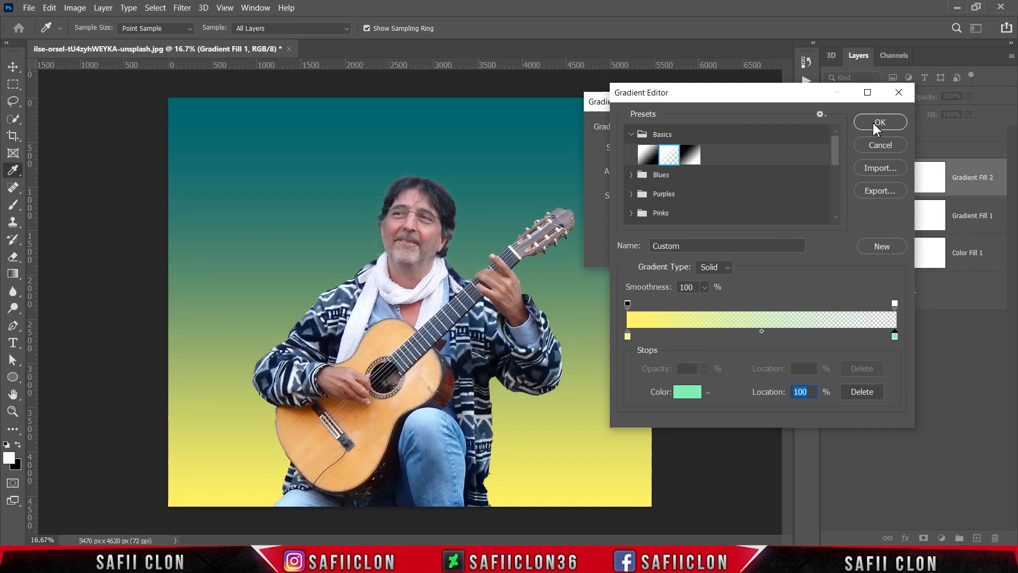
left_click(873, 122)
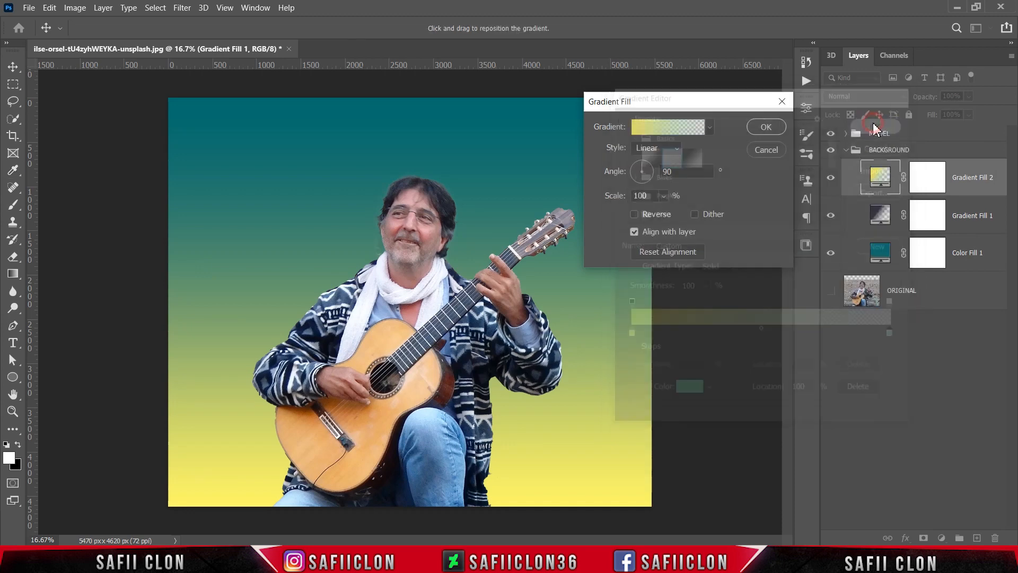
Step: Change the gradient fill's style to Radial, scale it to 122%, and apply the fill
left_click(676, 151)
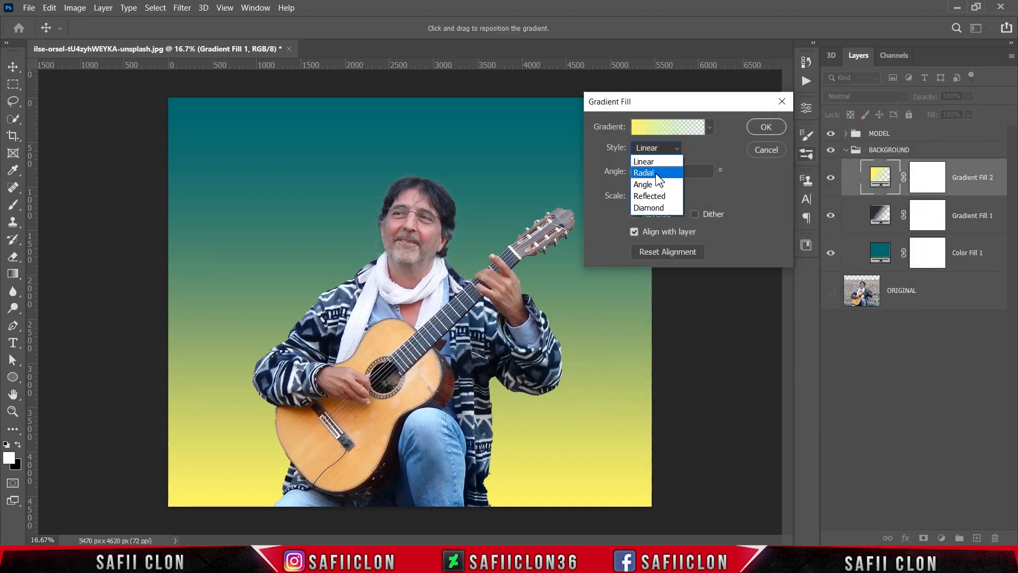
left_click(645, 173)
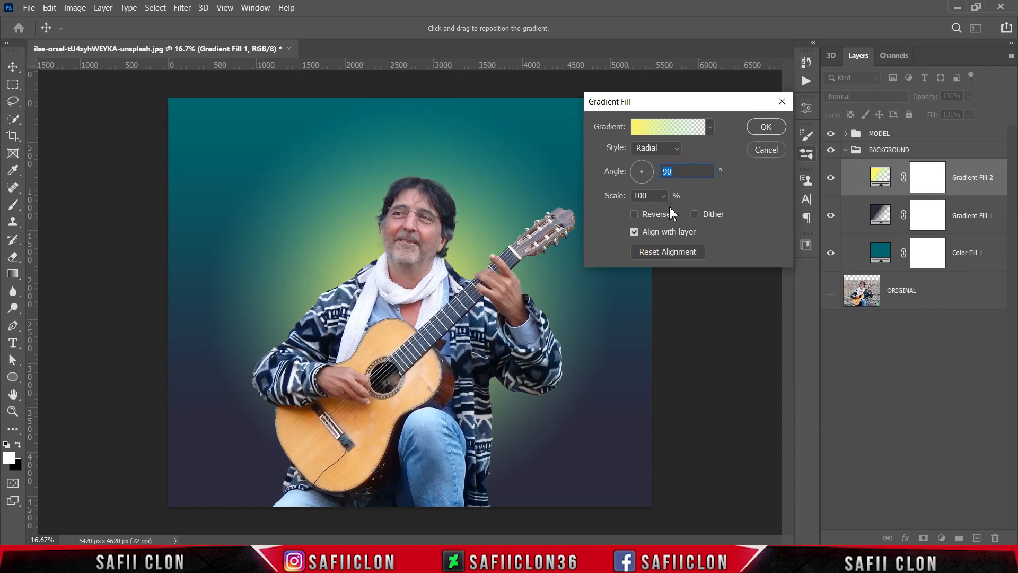
left_click(664, 196)
left_click_drag(662, 209, 667, 211)
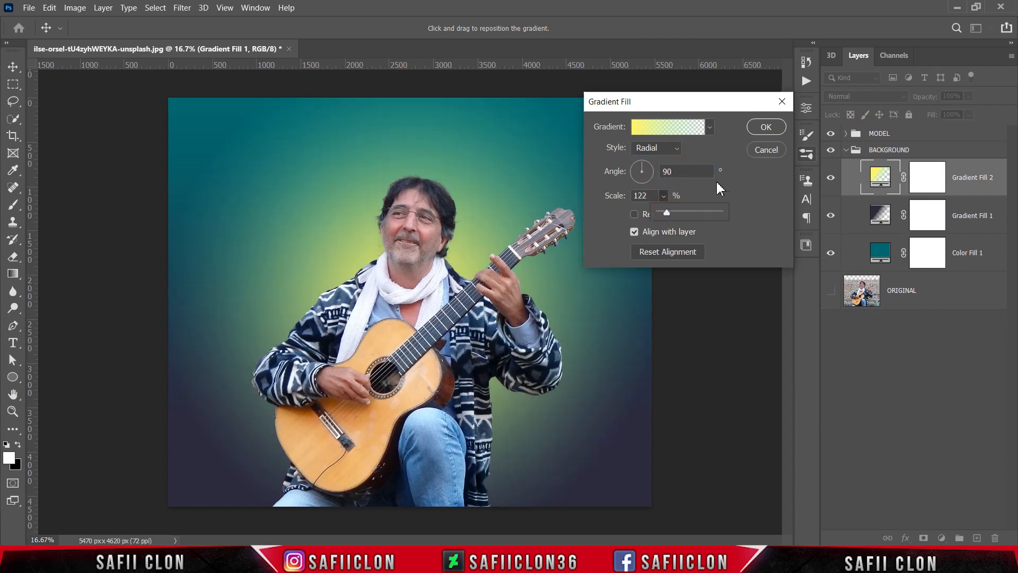
left_click(763, 130)
left_click(764, 128)
key("c")
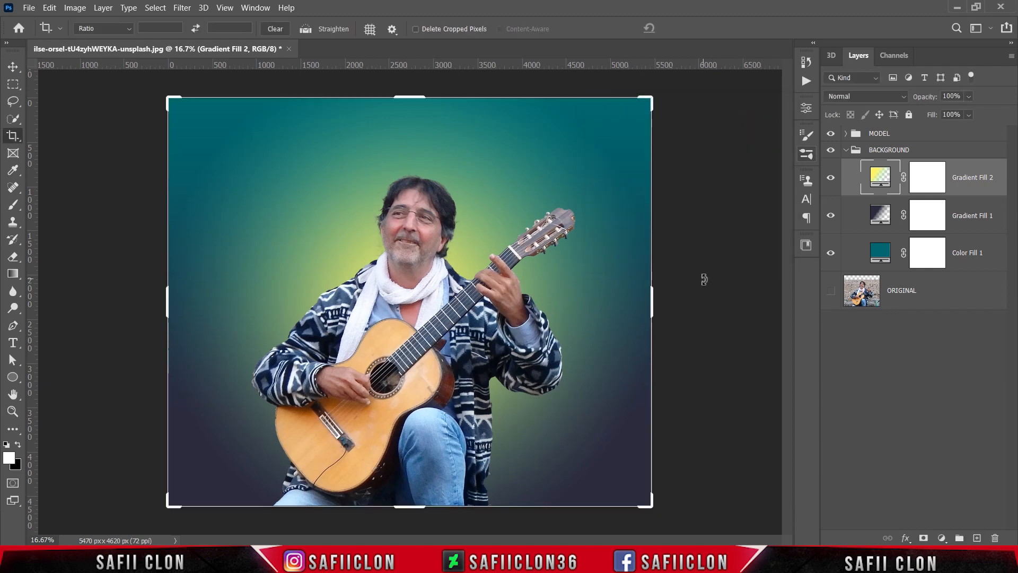
Step: Collapse the BACKGROUND group, expand the MODEL group, and select the MODEL layer inside it
left_click(846, 149)
left_click(899, 135)
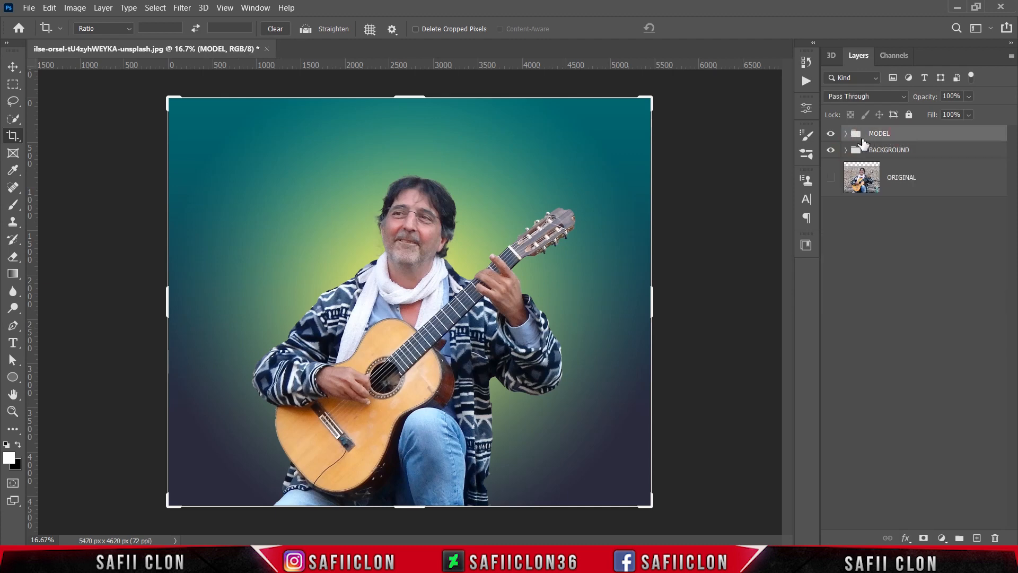
left_click(847, 133)
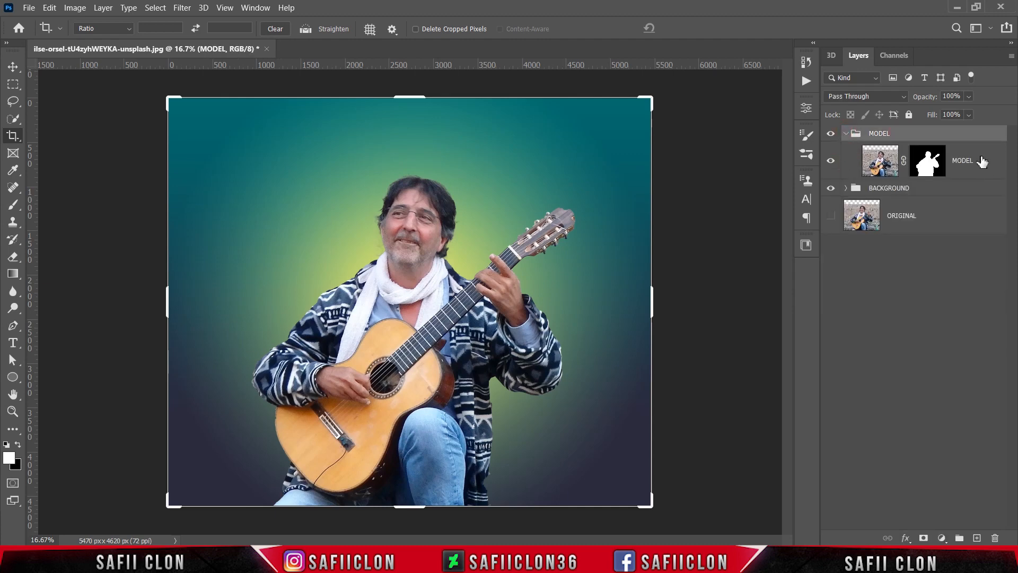
left_click(982, 160)
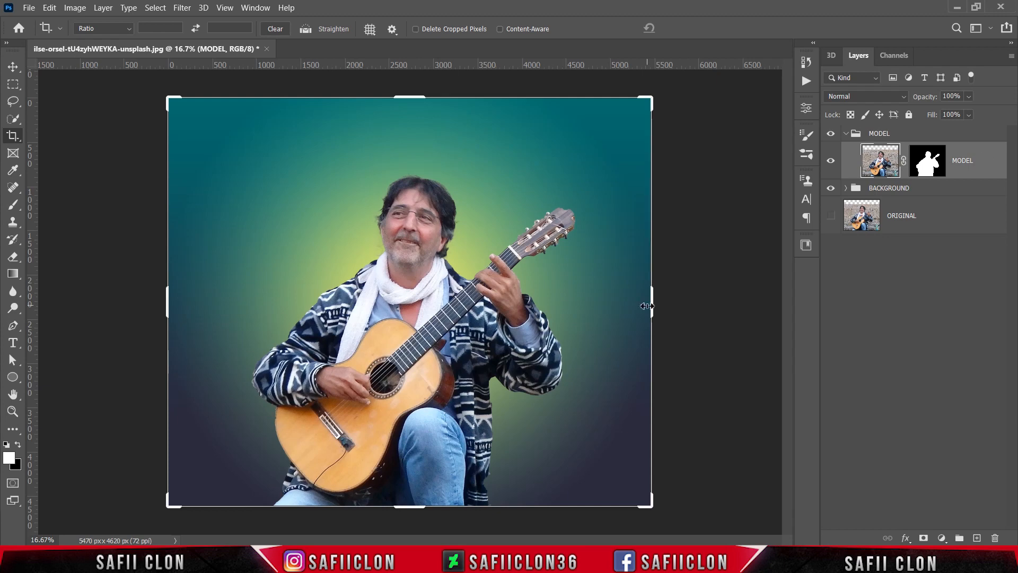
Step: Open the pink flowers photo from the Album 2 folder as a separate document
left_click(29, 8)
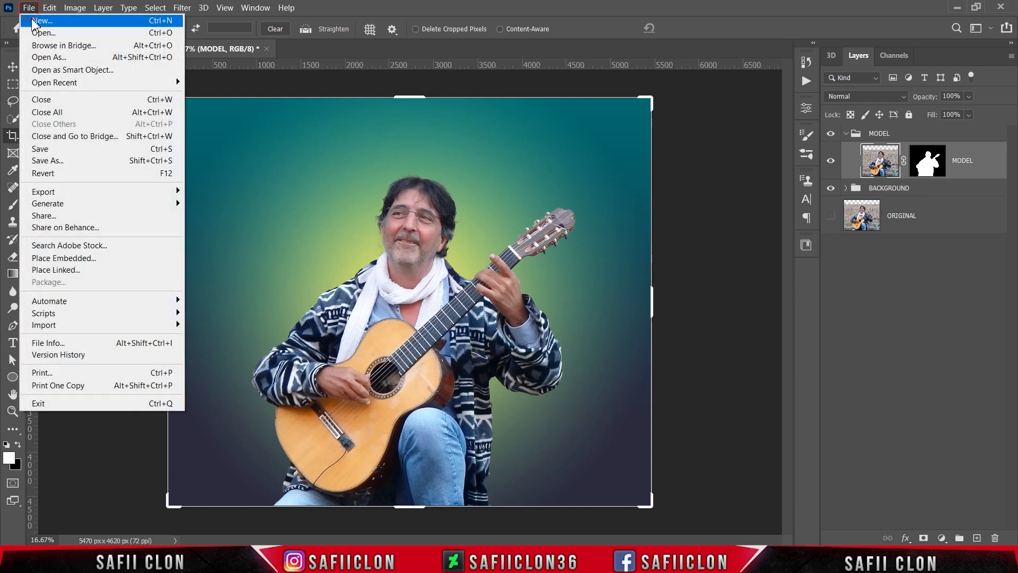
left_click(44, 33)
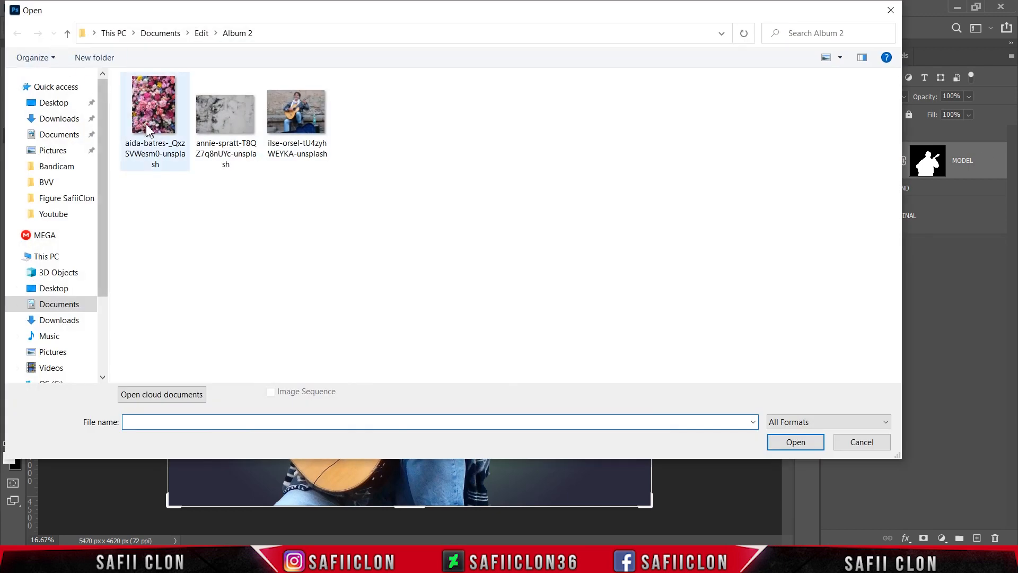
left_click(153, 124)
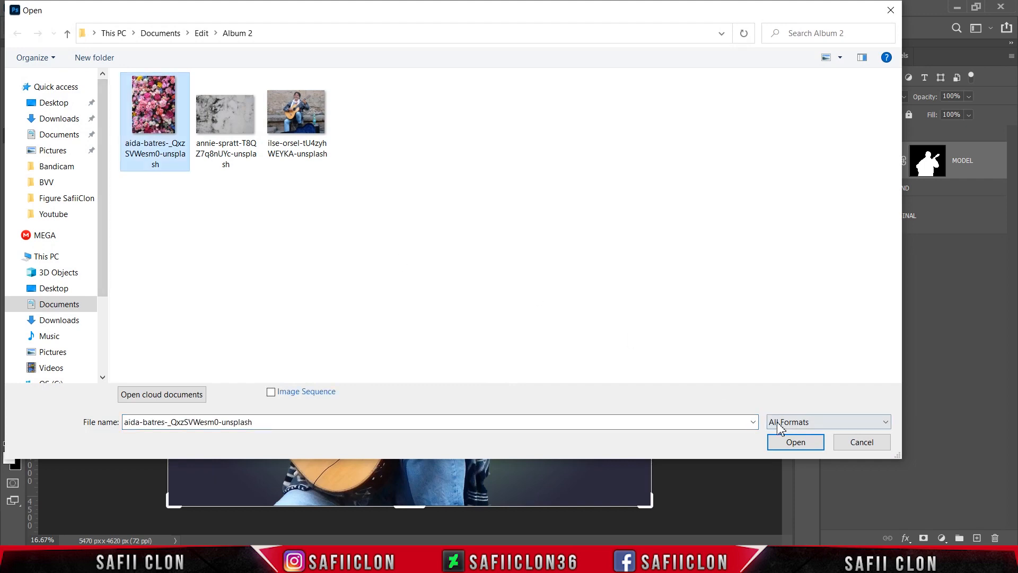
left_click(788, 443)
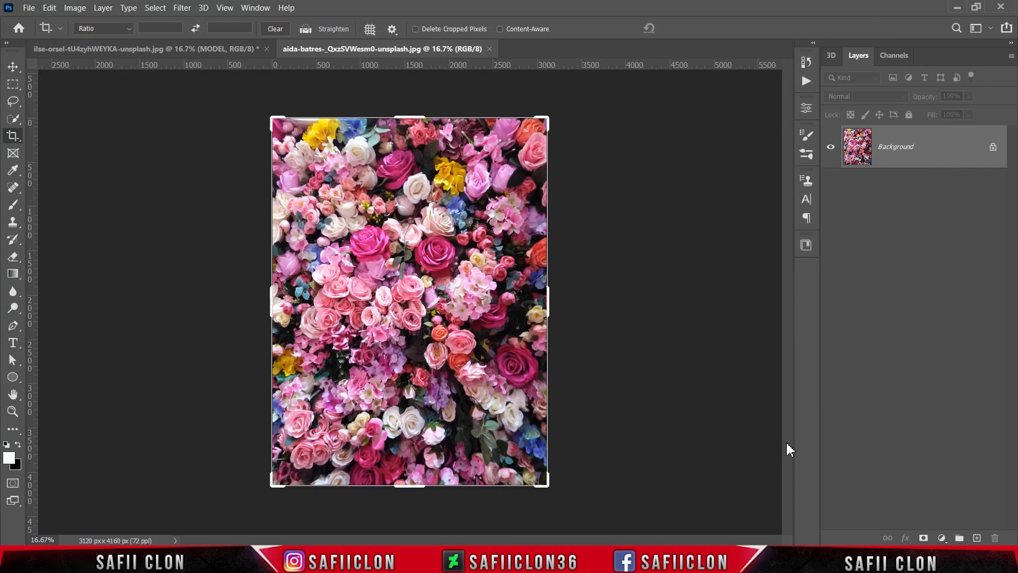
Step: Copy the flower photo into the guitarist document above the MODEL layer and clip it to that layer
left_click_drag(936, 152, 439, 291)
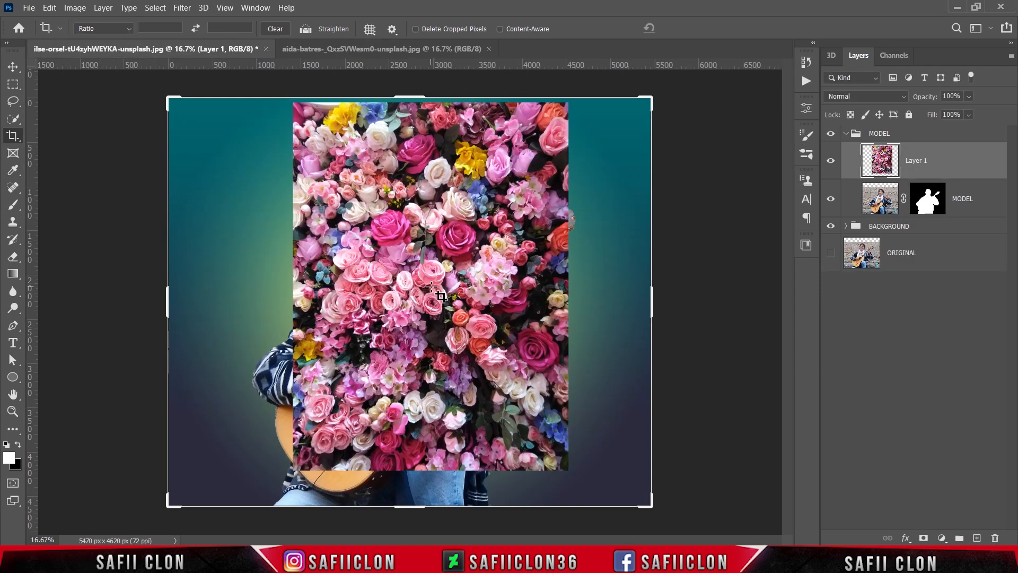
right_click(936, 161)
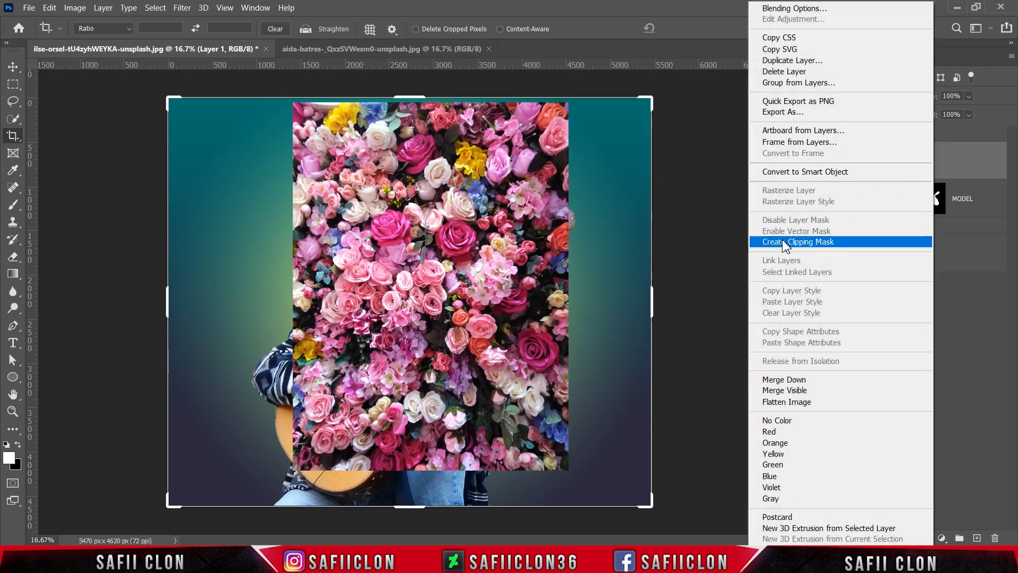
left_click(784, 242)
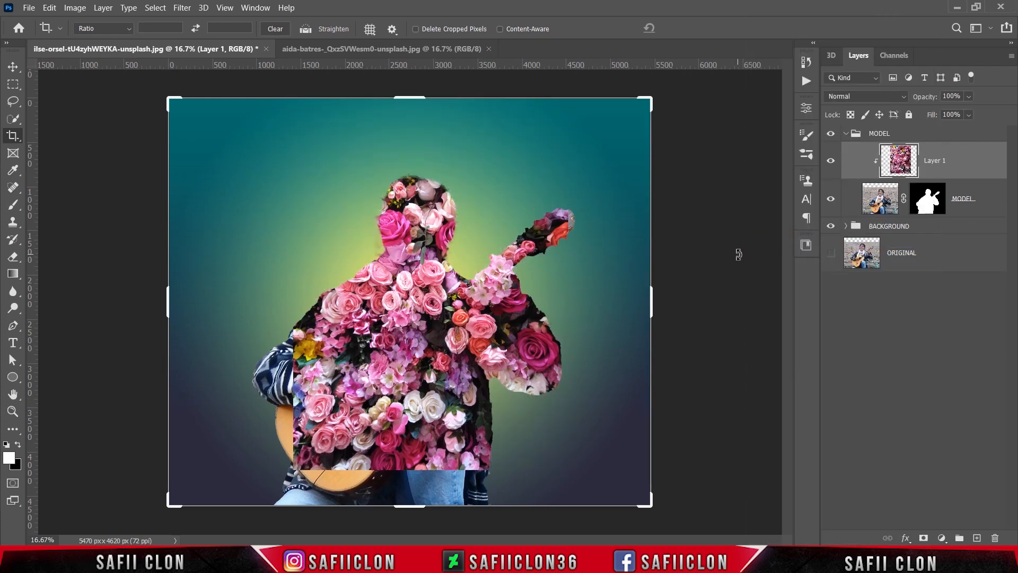
Step: Enlarge the clipped flower layer with Free Transform to about 189% and position it to cover the guitarist's silhouette
key("ctrl+minus")
key("ctrl+t")
left_click_drag(477, 253, 454, 303)
left_click_drag(505, 201, 573, 112)
mouse_move(475, 335)
left_mouse_down()
mouse_move(500, 325)
mouse_move(490, 331)
left_mouse_up()
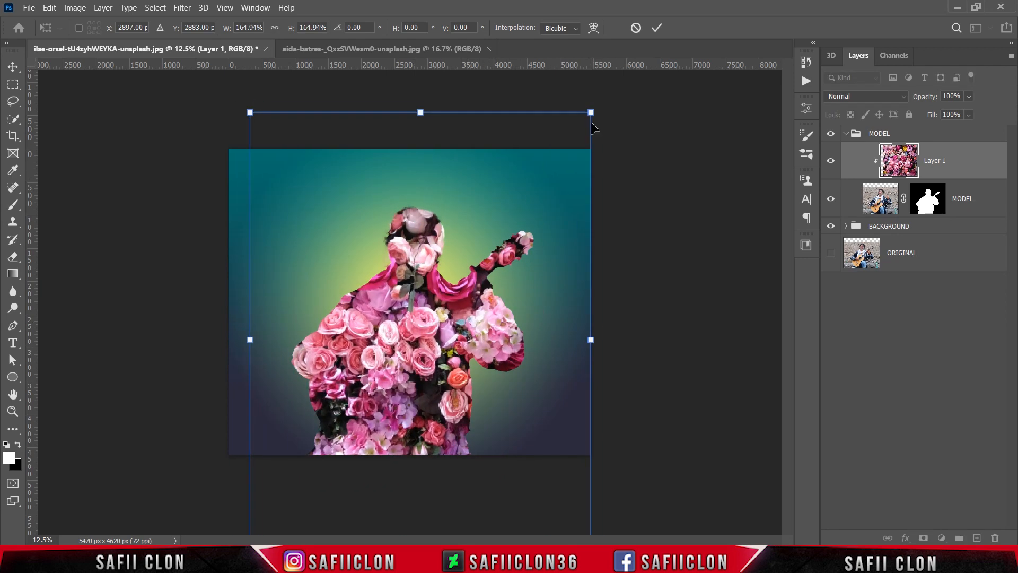
left_click_drag(591, 112, 630, 85)
left_click_drag(489, 324, 492, 301)
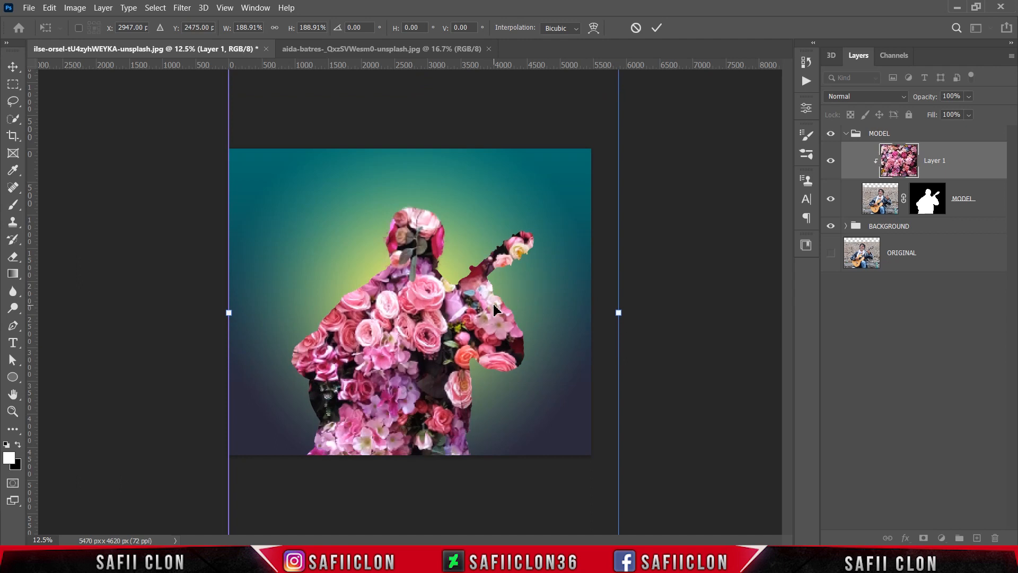
Step: Rotate the flower layer about 2.4°, enlarge it to about 193%, shift it slightly down, and apply the transform
mouse_move(662, 358)
left_mouse_down()
mouse_move(662, 341)
mouse_move(663, 374)
left_mouse_up()
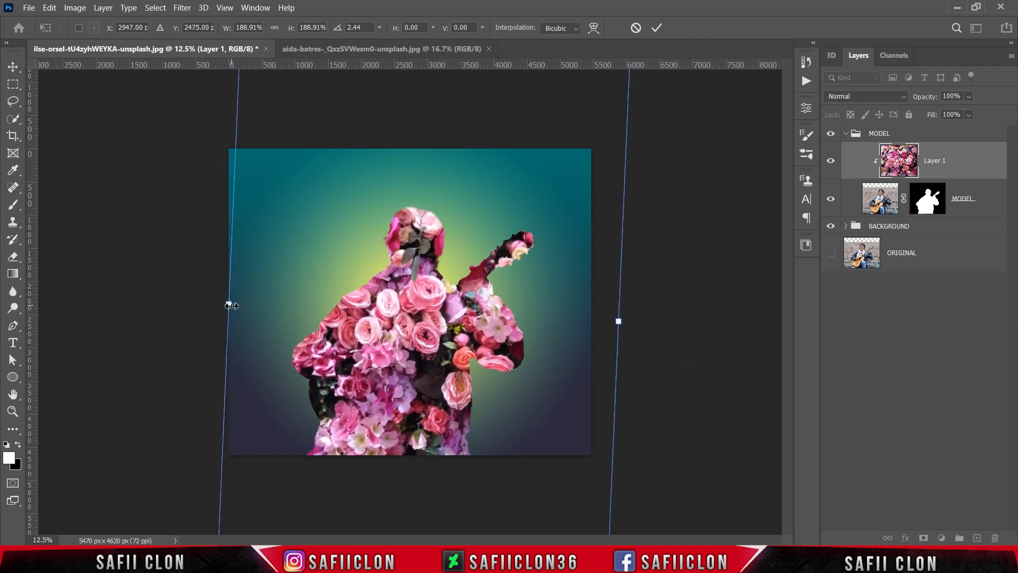
left_click_drag(231, 305, 222, 302)
left_click_drag(438, 318, 440, 329)
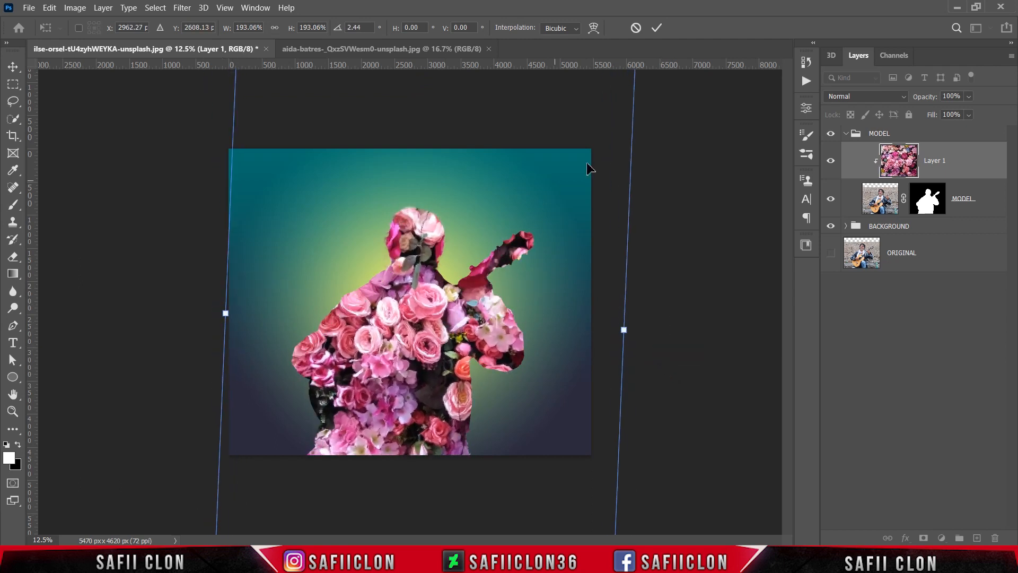
left_click(657, 28)
key("c")
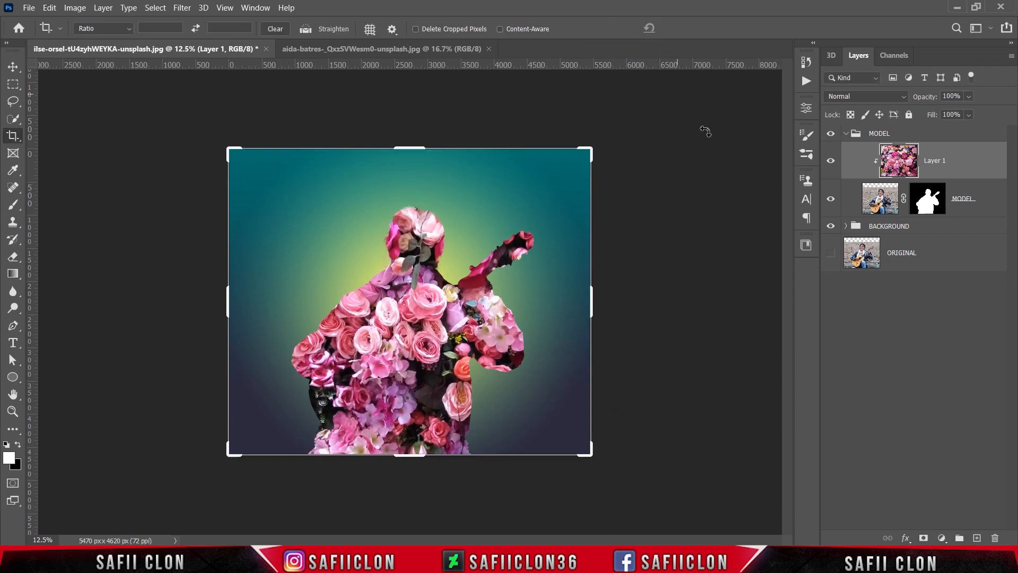
Step: Open the MODEL layer's mask in Select and Mask and check the available view modes, keeping On Layers
key("ctrl+plus")
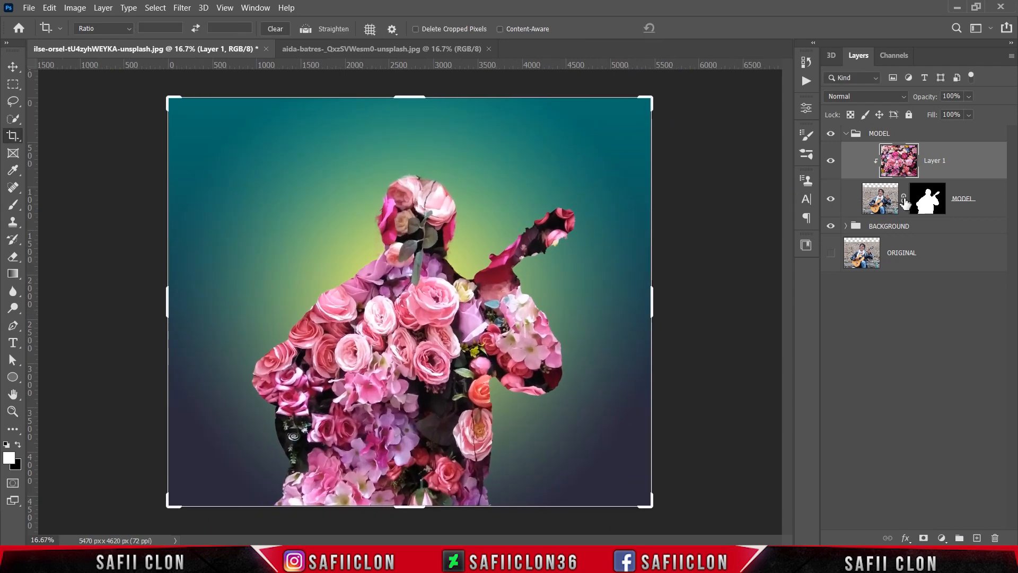
left_click(928, 197)
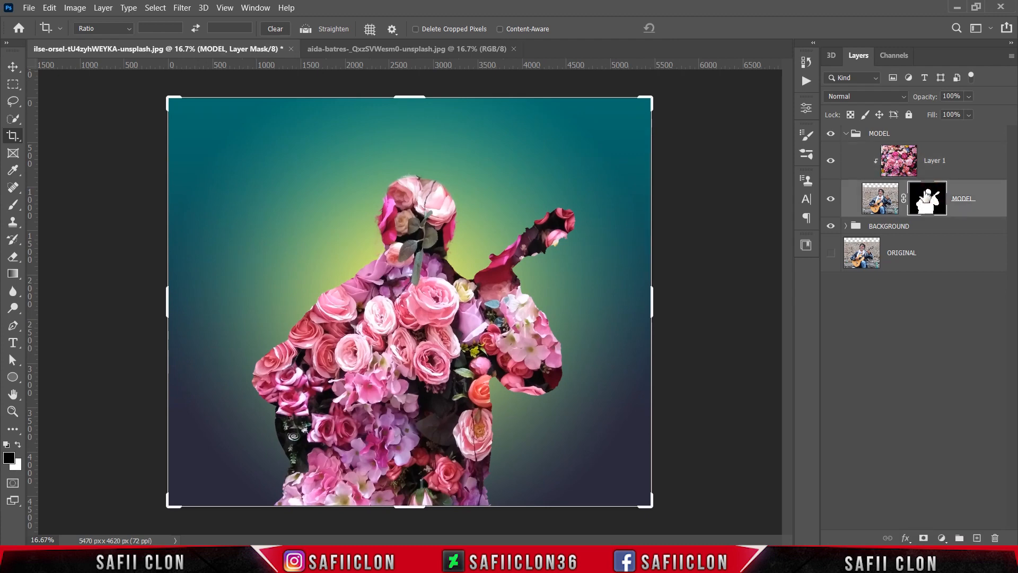
right_click(928, 197)
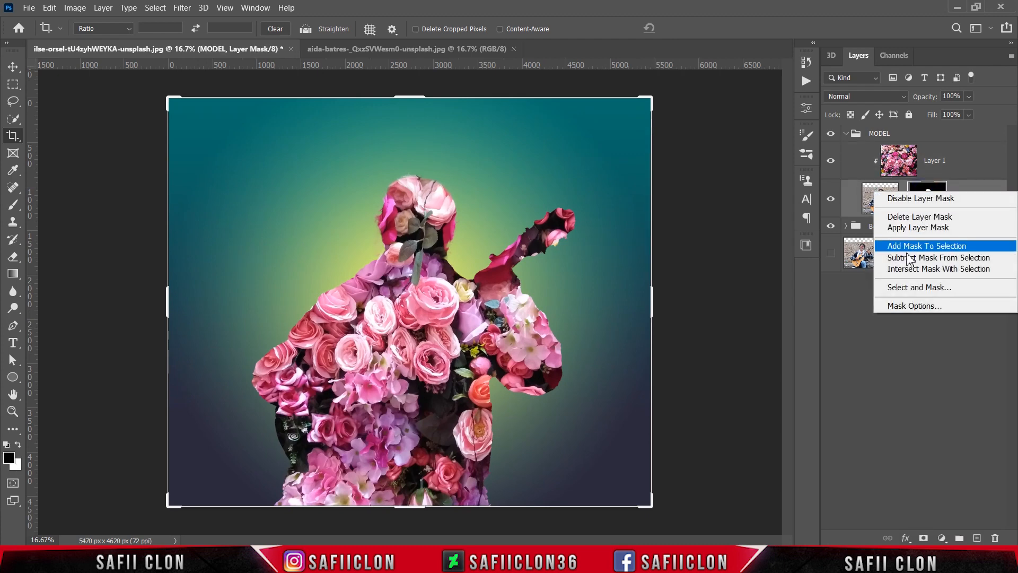
left_click(910, 289)
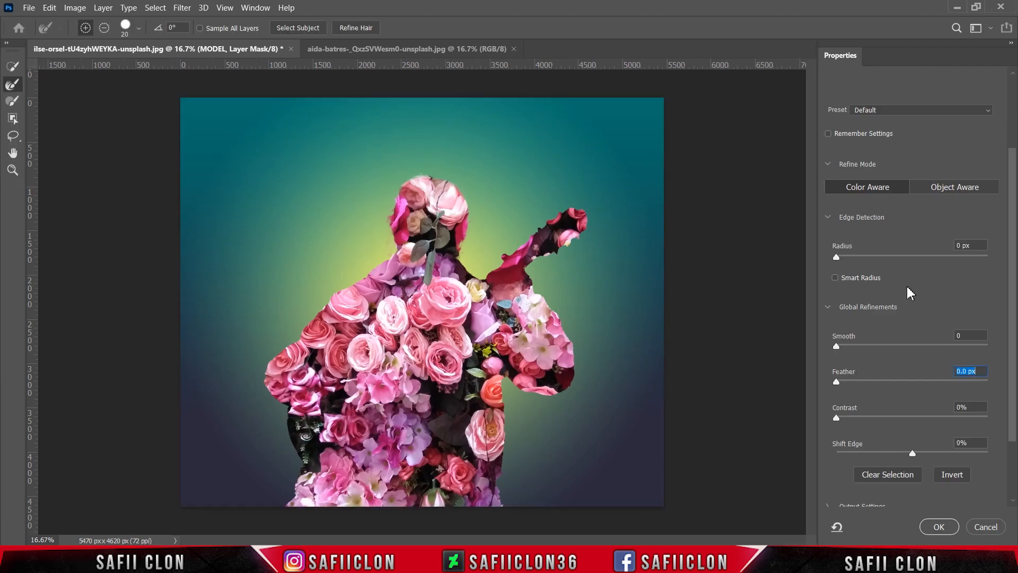
left_click_drag(1011, 197, 1012, 114)
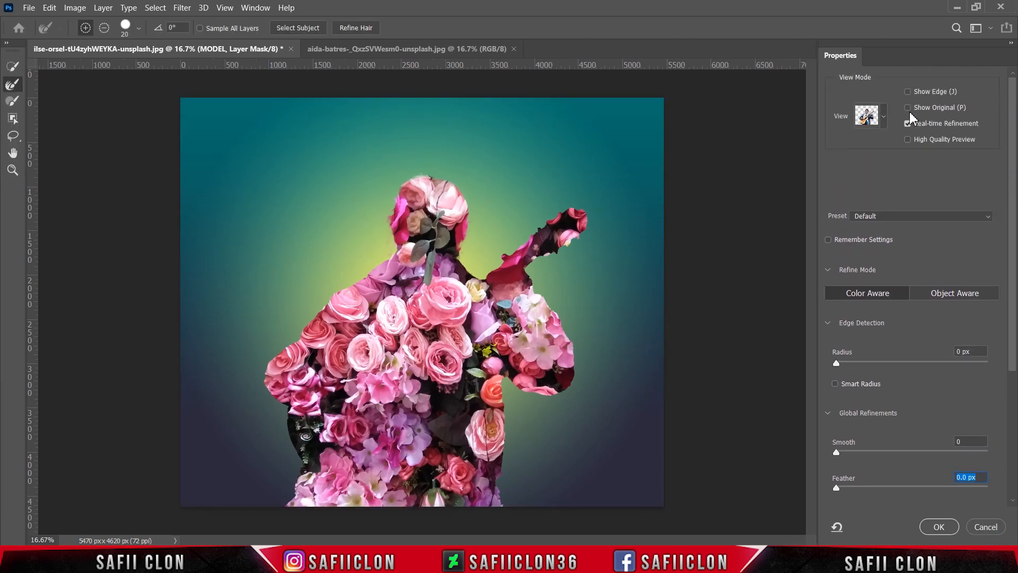
left_click(884, 118)
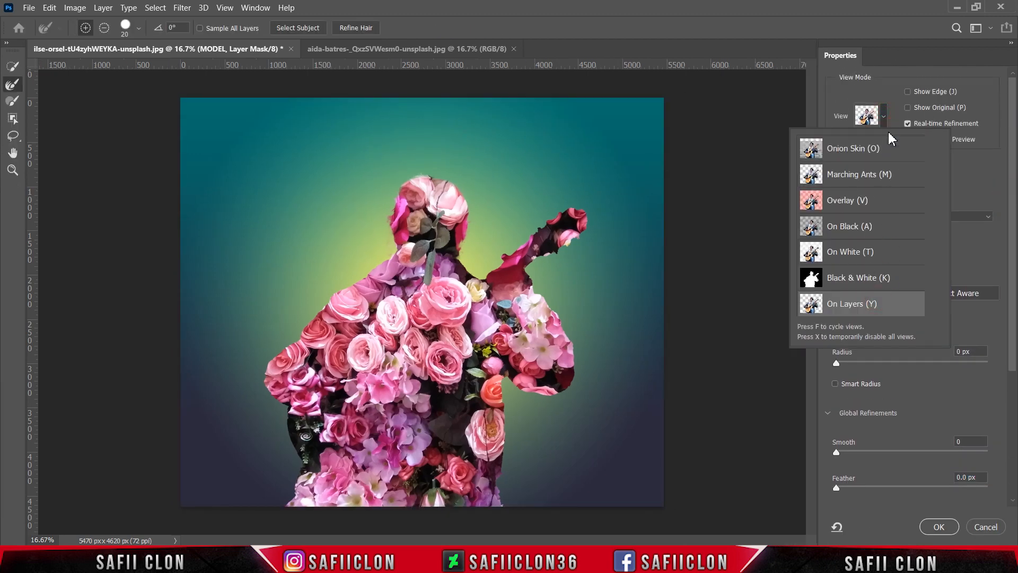
left_click(885, 118)
left_click_drag(1011, 176, 1014, 291)
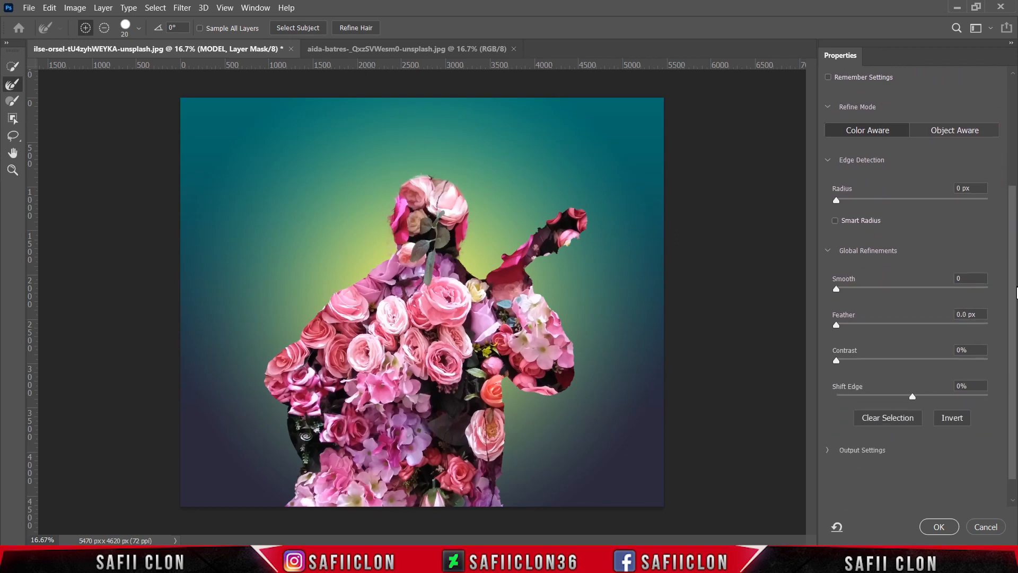
Step: Refine the MODEL mask with Shift Edge -17%, Contrast 28%, Feather 1.5 px and a slight Smooth, and apply it
key("ctrl+plus")
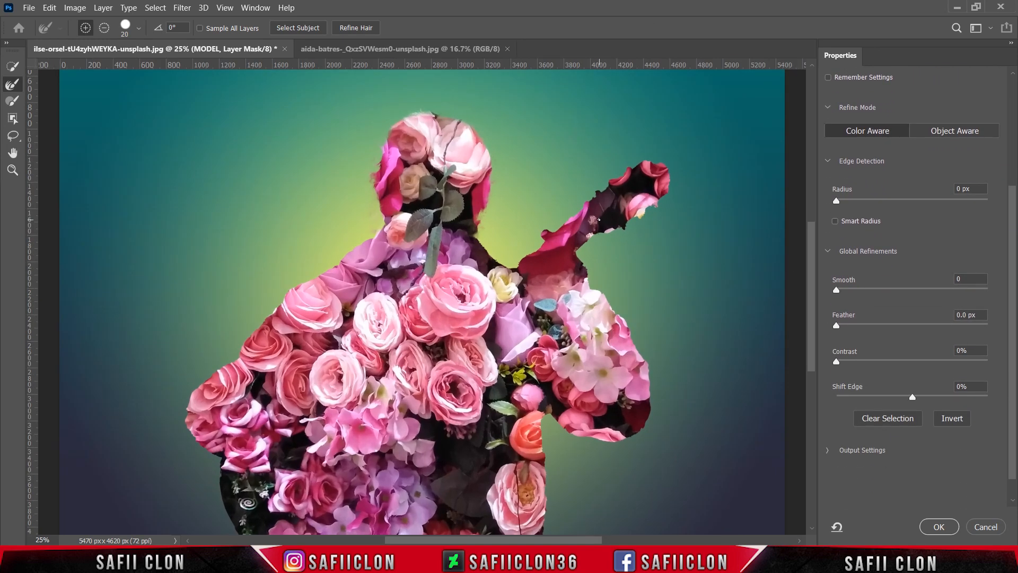
left_click_drag(1013, 291, 1011, 313)
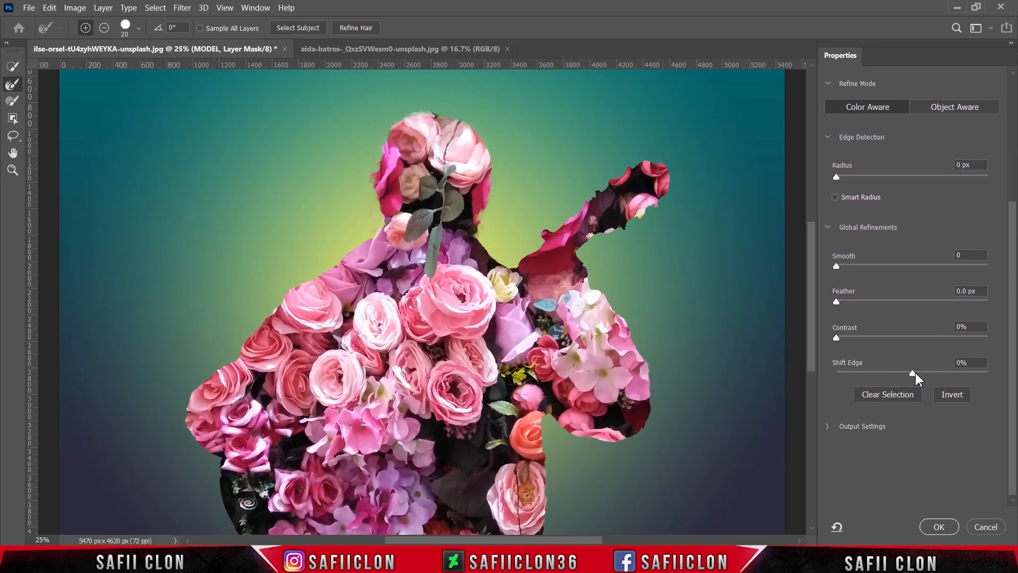
left_click_drag(913, 373, 900, 374)
left_click_drag(836, 337, 881, 341)
mouse_move(836, 302)
left_mouse_down()
mouse_move(910, 302)
mouse_move(848, 303)
left_mouse_up()
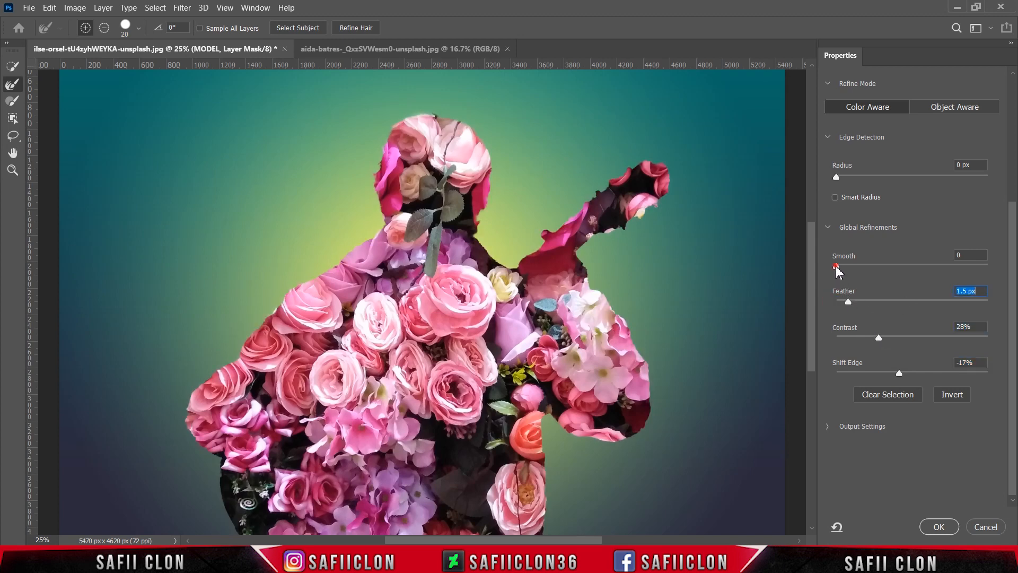
mouse_move(837, 267)
left_mouse_down()
mouse_move(859, 263)
mouse_move(843, 266)
left_mouse_up()
left_click(945, 527)
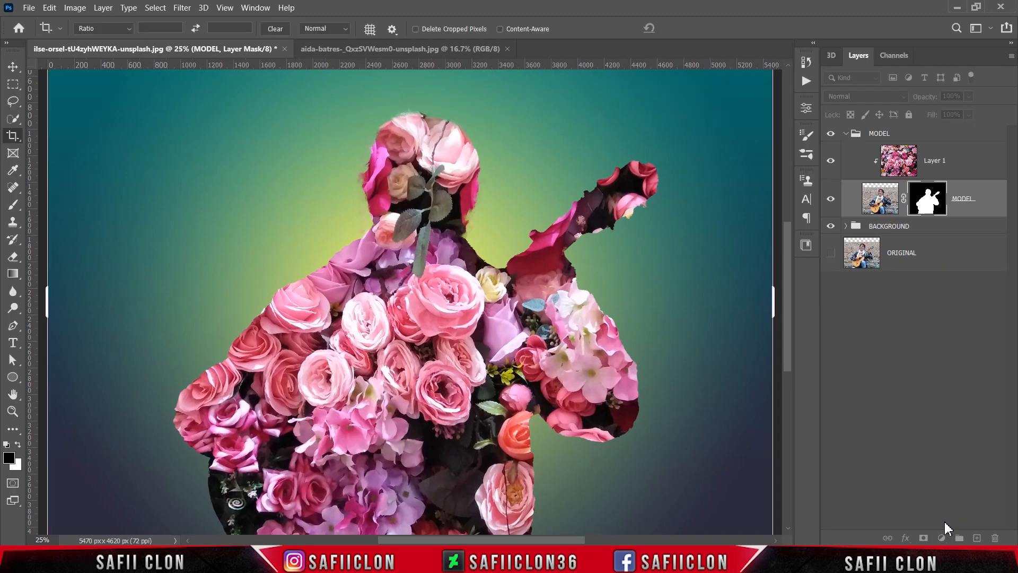
key("ctrl+minus")
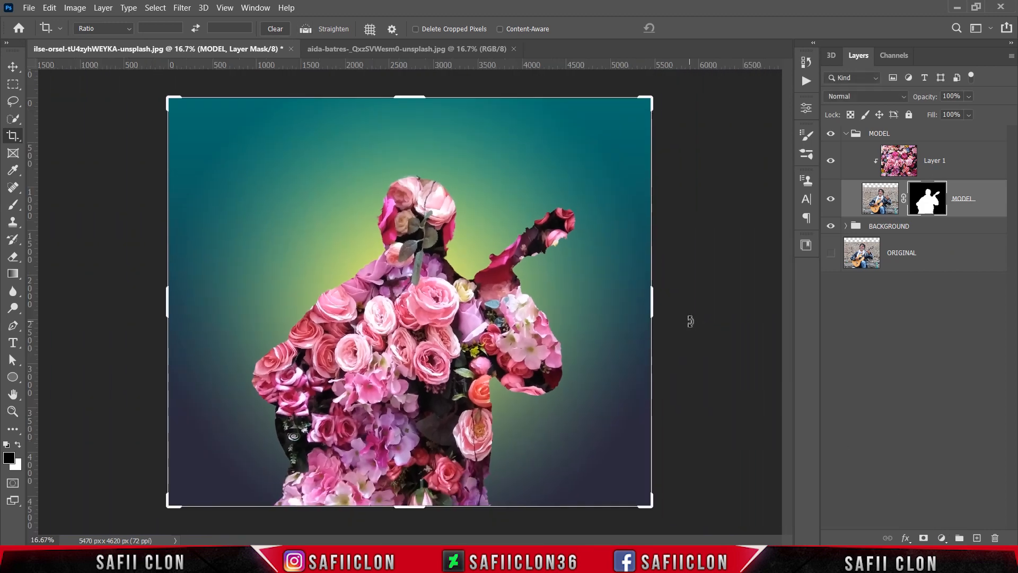
Step: Add a Hue/Saturation adjustment clipped to the flower layer with Lightness +15, and compare the image with and without it
left_click(954, 165)
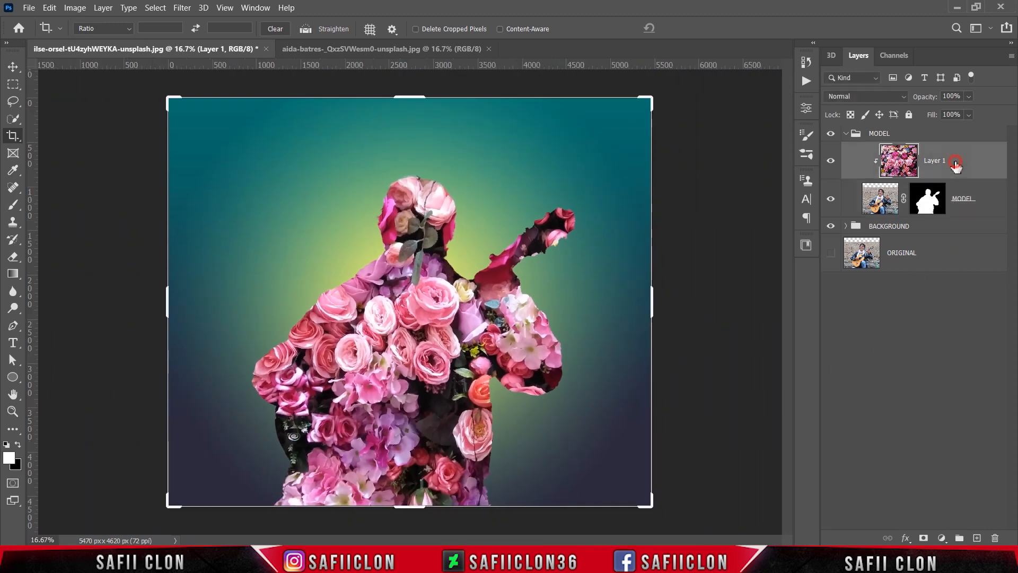
left_click(942, 538)
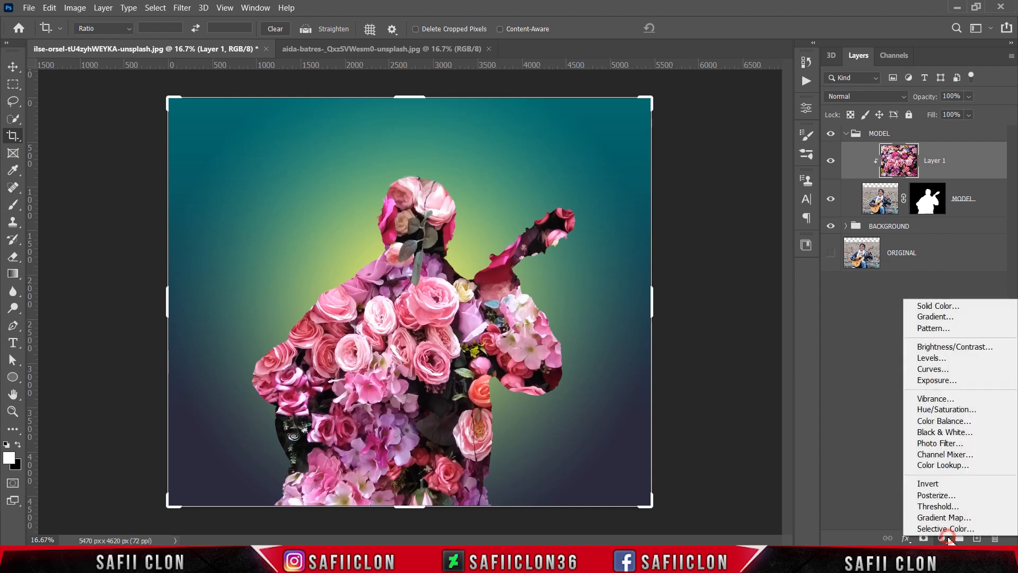
left_click(938, 410)
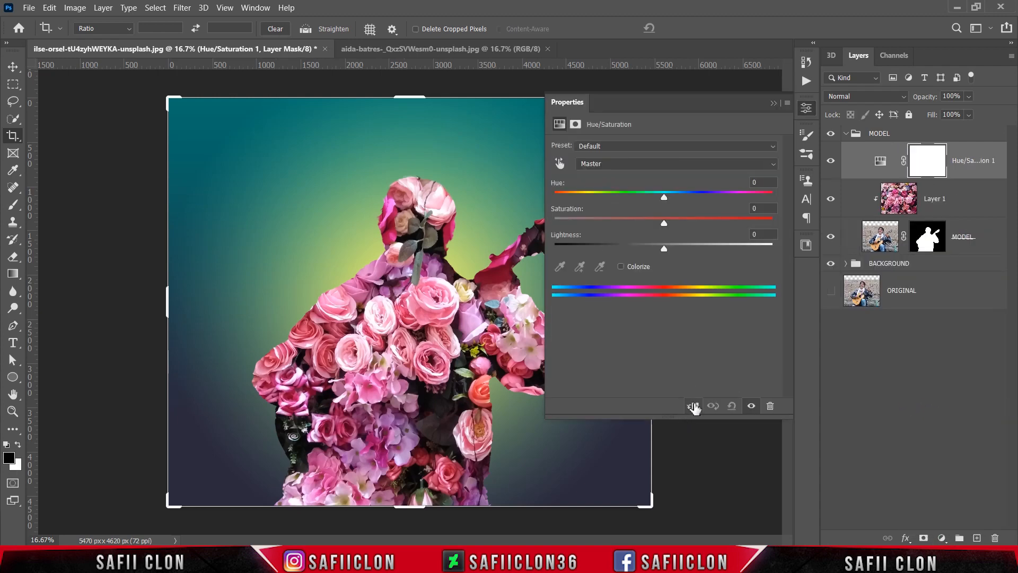
left_click(693, 406)
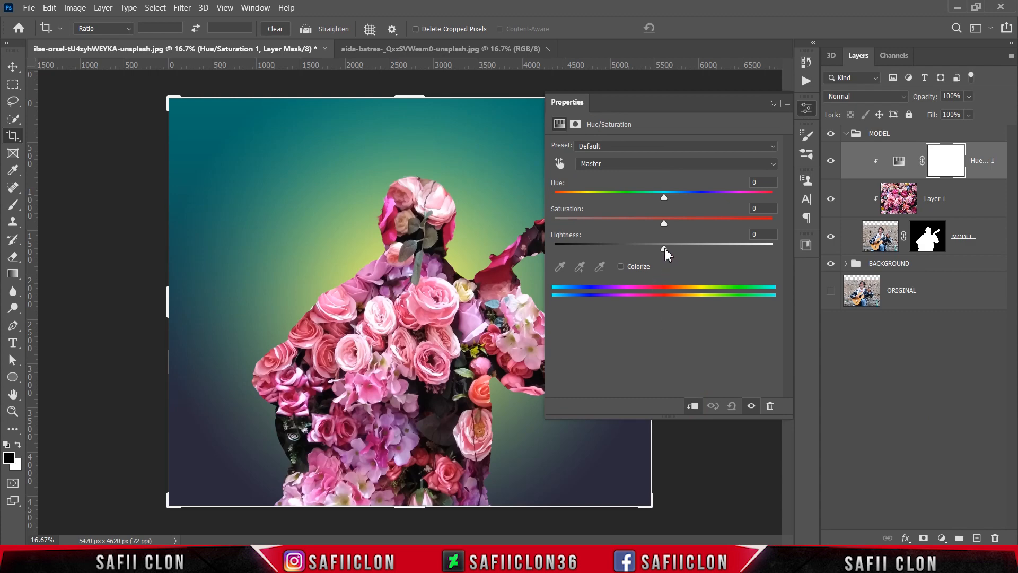
left_click_drag(664, 247, 679, 246)
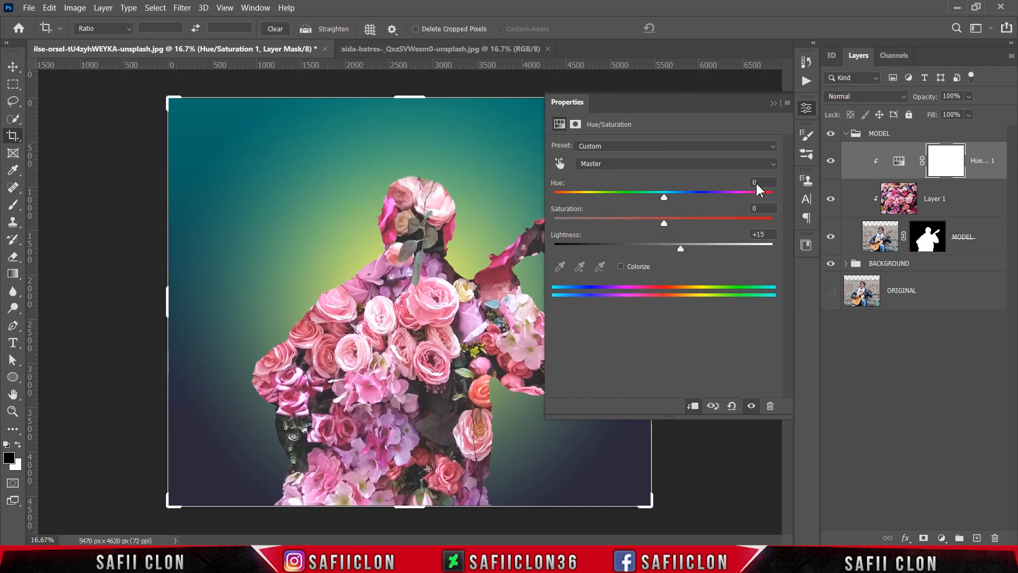
left_click(773, 104)
left_click(831, 161)
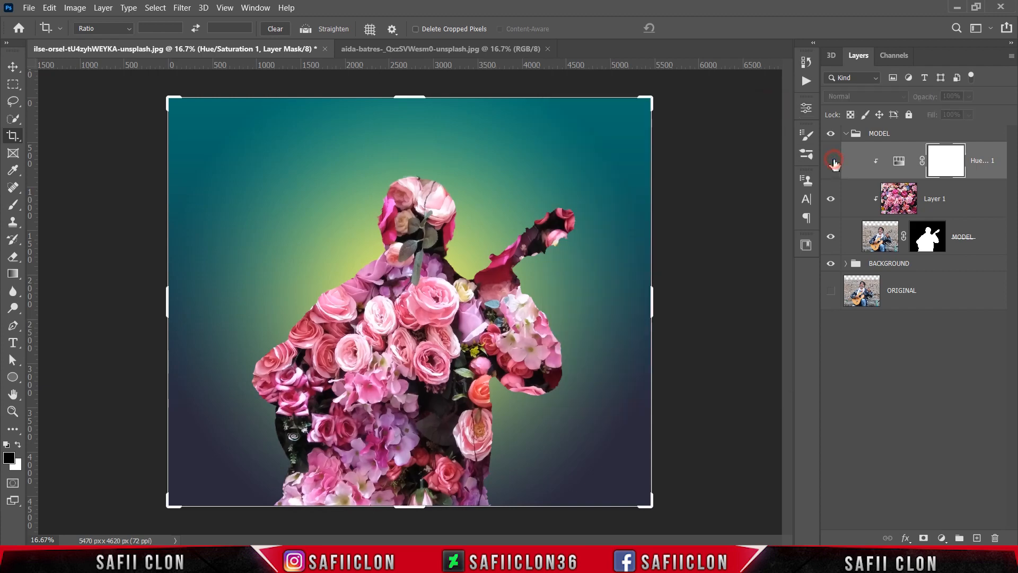
left_click(831, 161)
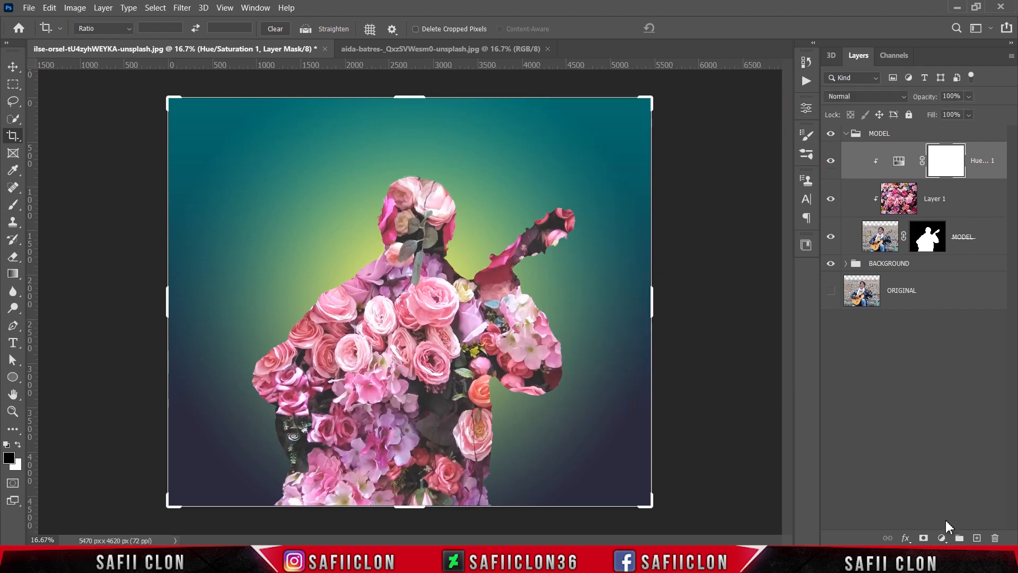
Step: Add a clipped Vibrance adjustment with Vibrance -25 and Saturation -44, and compare the image with and without it
left_click(942, 538)
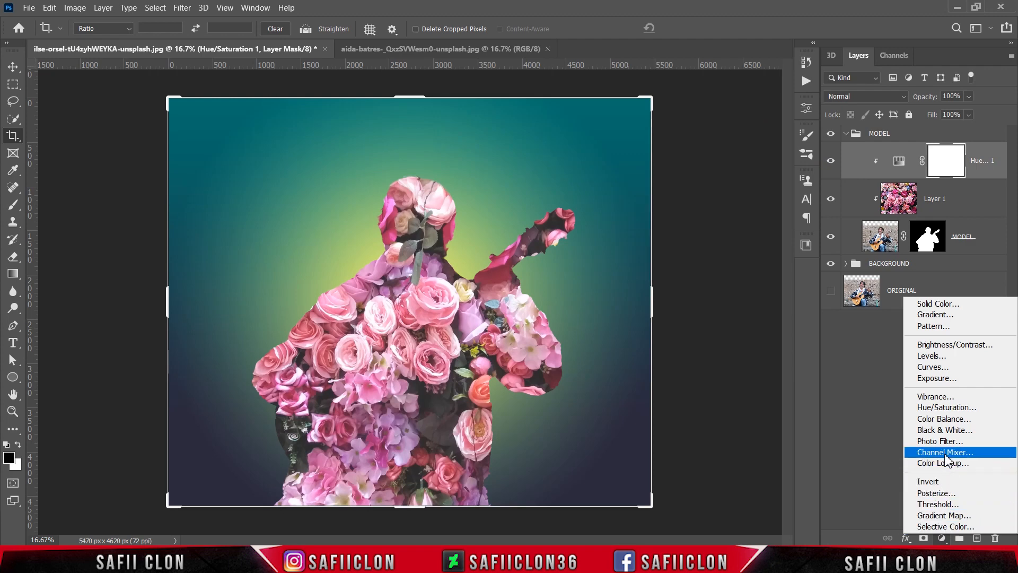
left_click(937, 401)
left_click(694, 406)
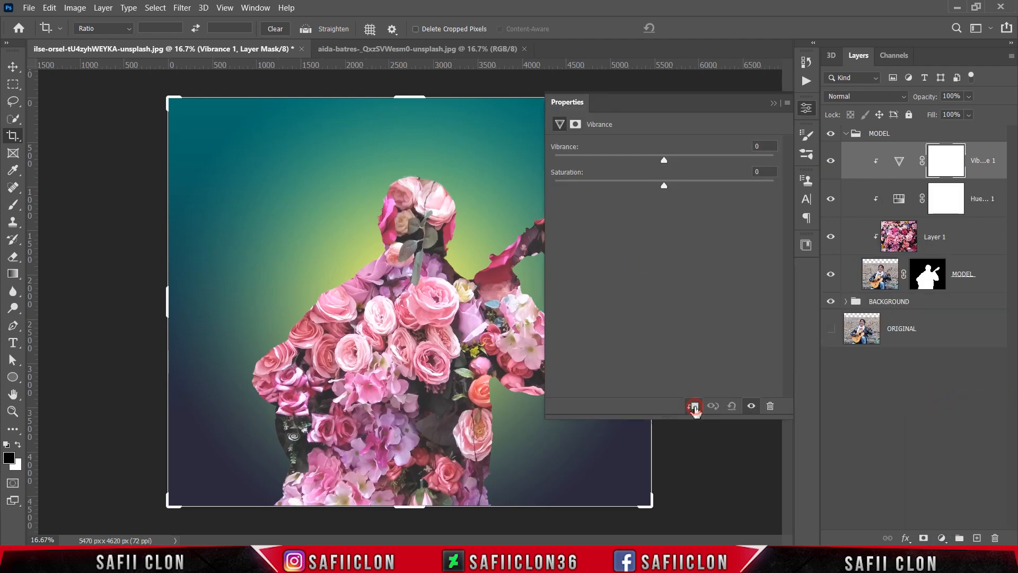
left_click_drag(662, 161, 616, 185)
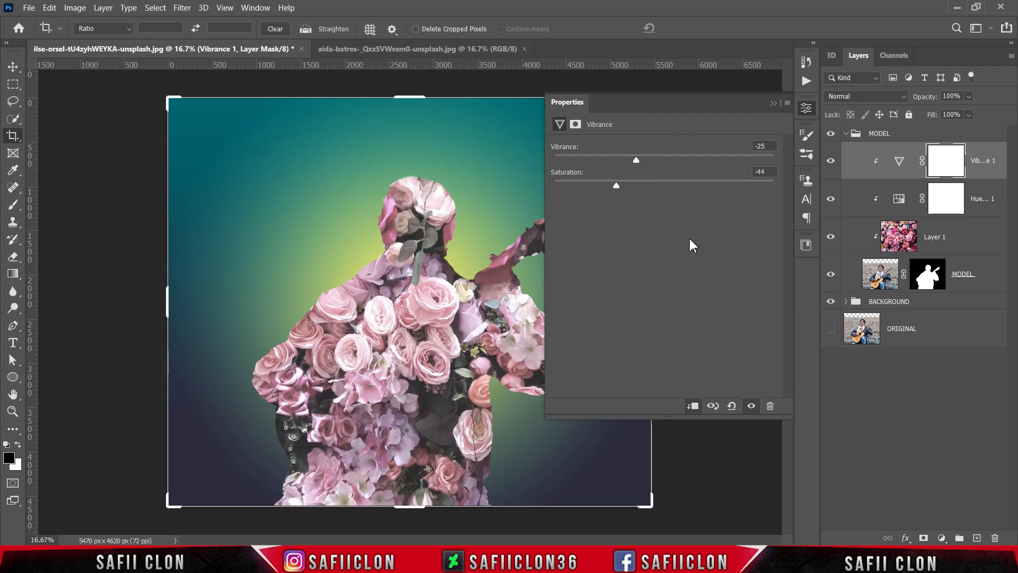
left_click(773, 103)
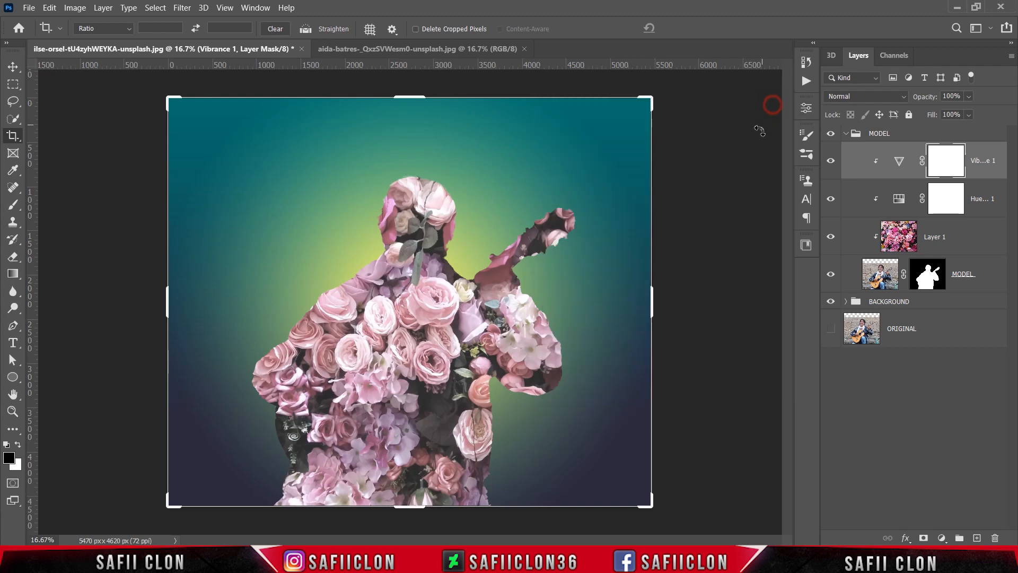
left_click(832, 164)
left_click(831, 162)
Step: Add a clipped Color Balance adjustment and set its Shadows to Cyan–Red -9, Magenta–Green +9 and Yellow–Blue -3
left_click(942, 538)
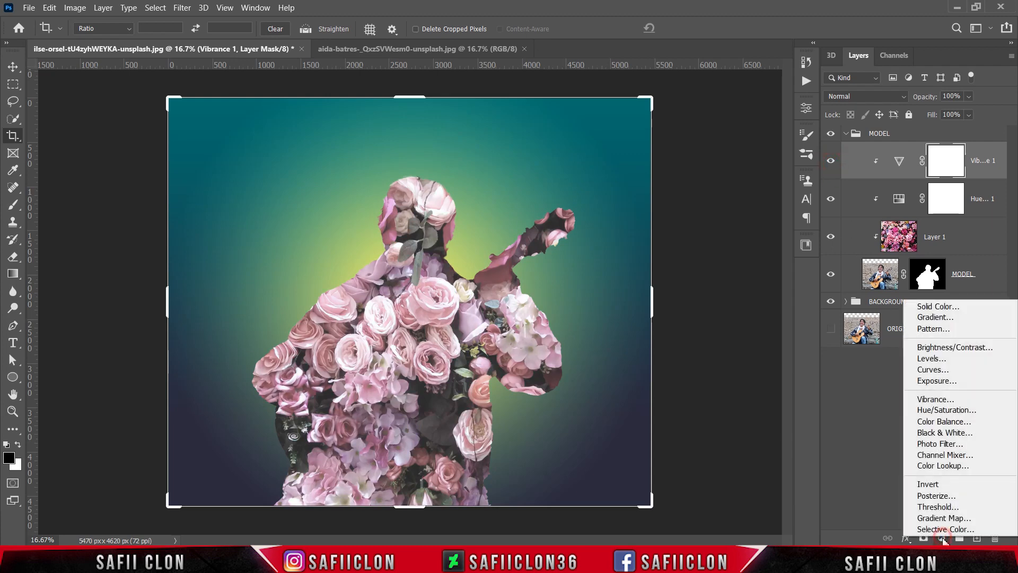
left_click(947, 423)
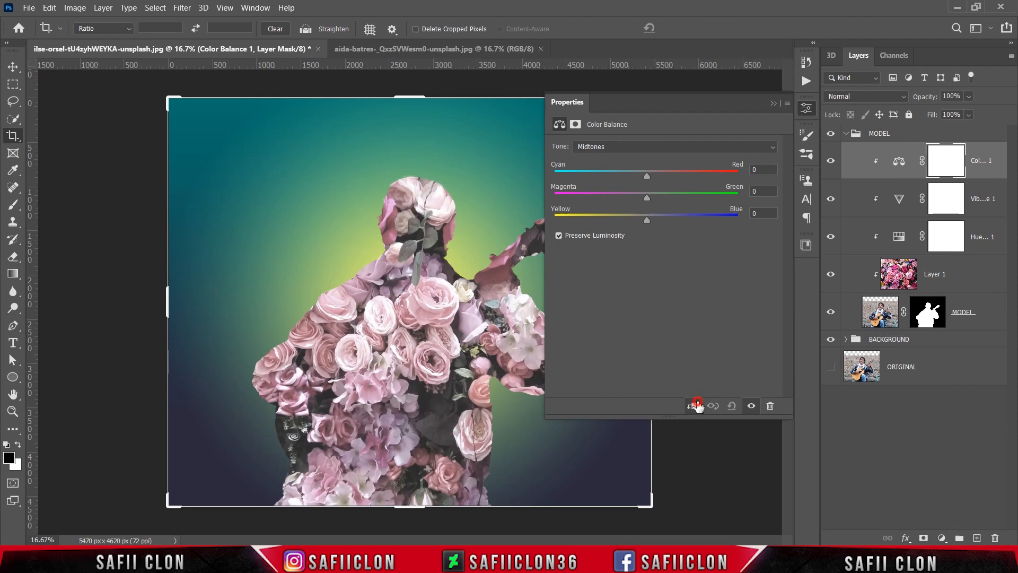
left_click(648, 146)
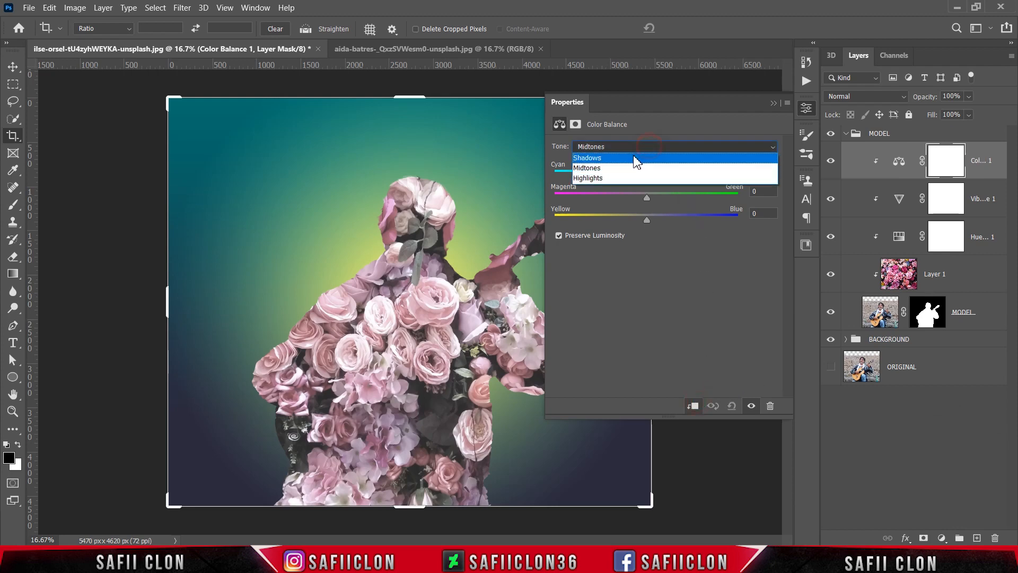
left_click(632, 159)
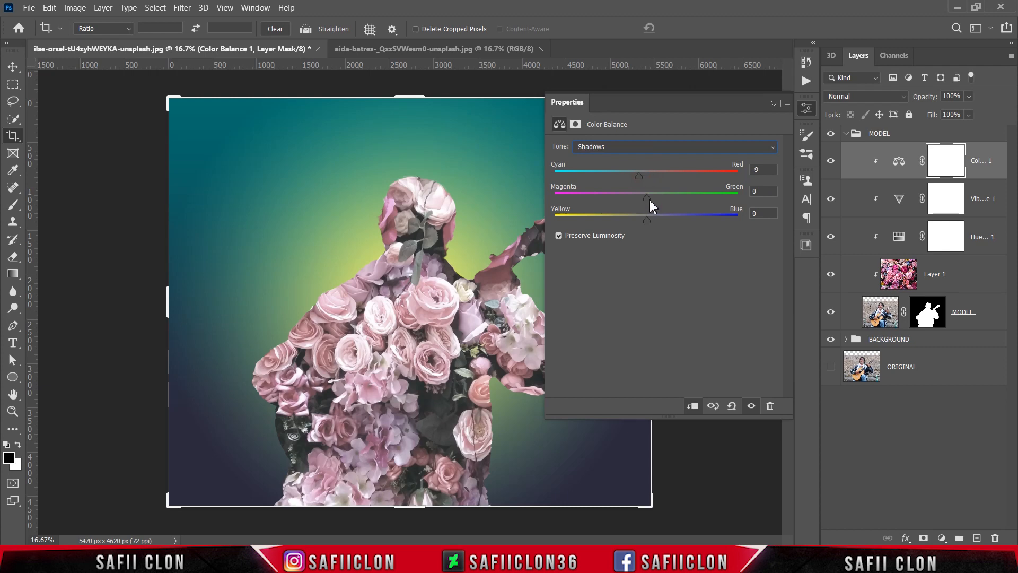
left_click_drag(649, 200, 655, 200)
Step: Set the Color Balance Midtones to Cyan–Red -2, fine-tune the other two Midtones sliders, and compare before and after
left_click(668, 149)
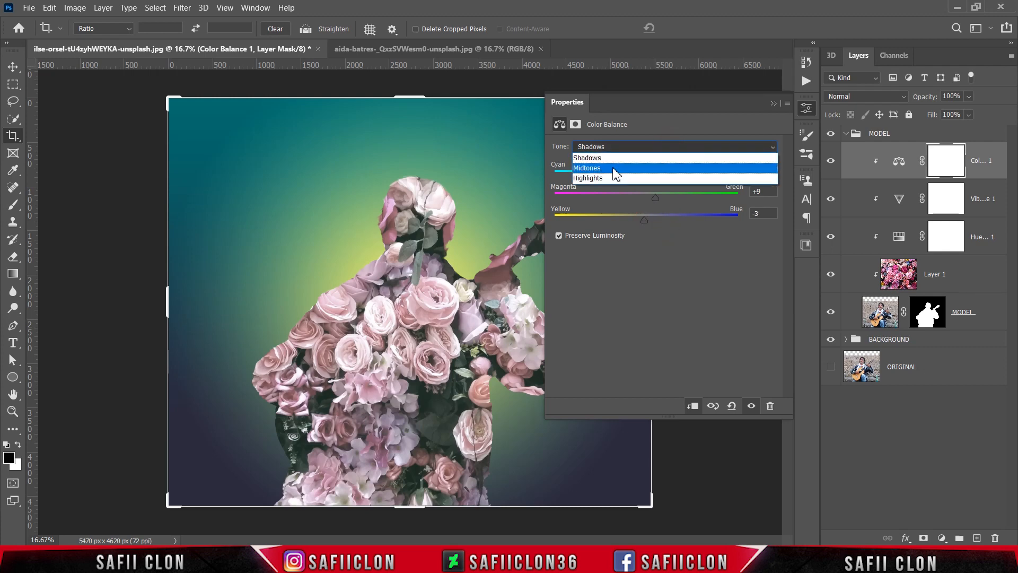
left_click(613, 168)
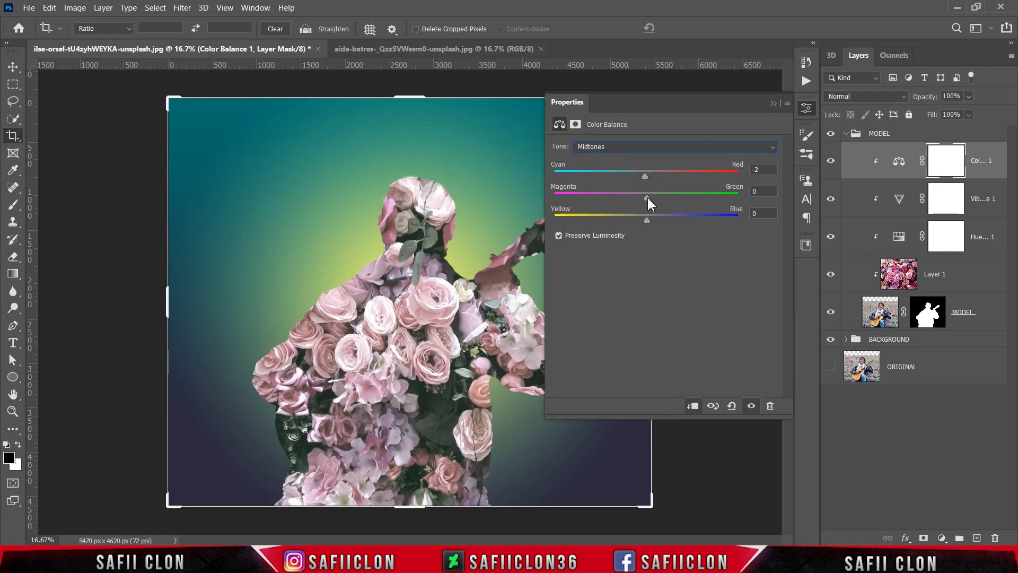
left_click_drag(647, 198, 643, 217)
left_click(774, 103)
left_click(829, 164)
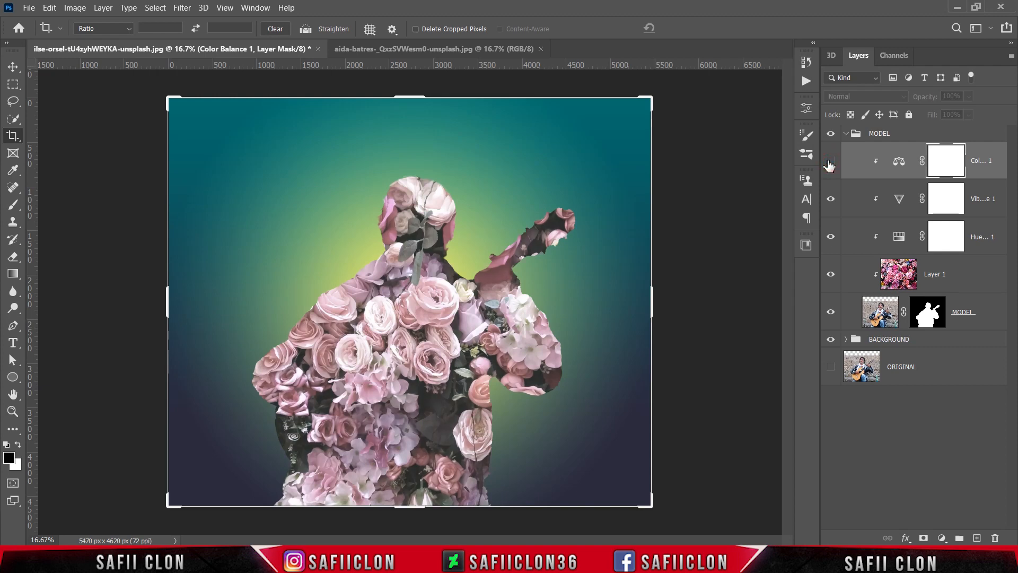
left_click(829, 163)
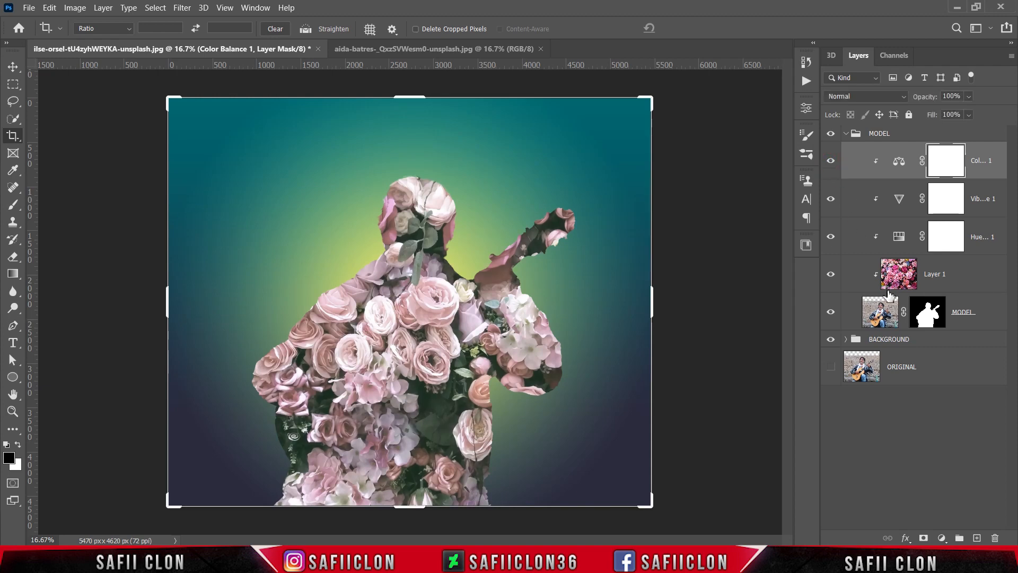
Step: Add a Curves adjustment clipped to the flower layer, keeping the RGB channel selected
left_click(942, 537)
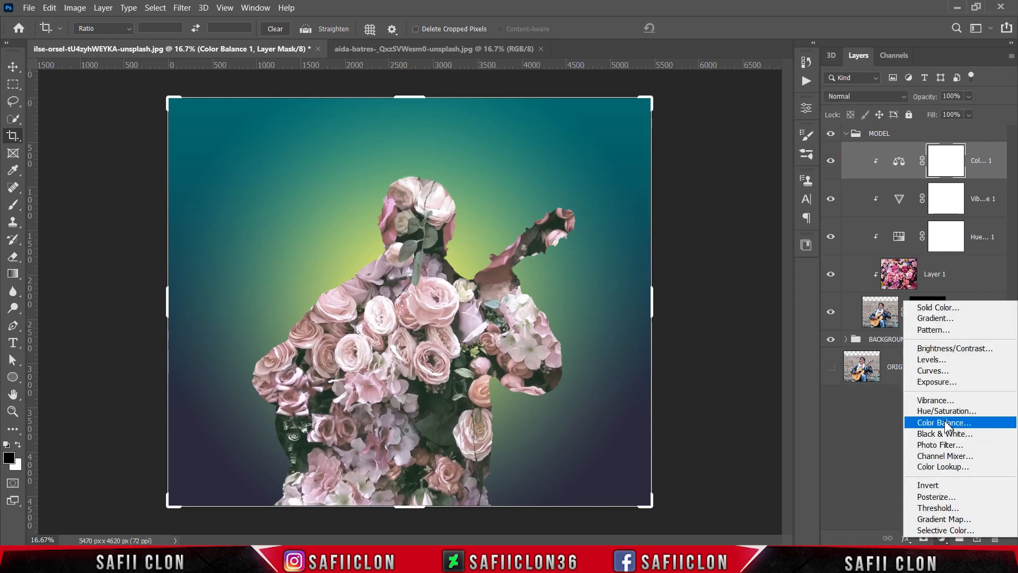
left_click(943, 370)
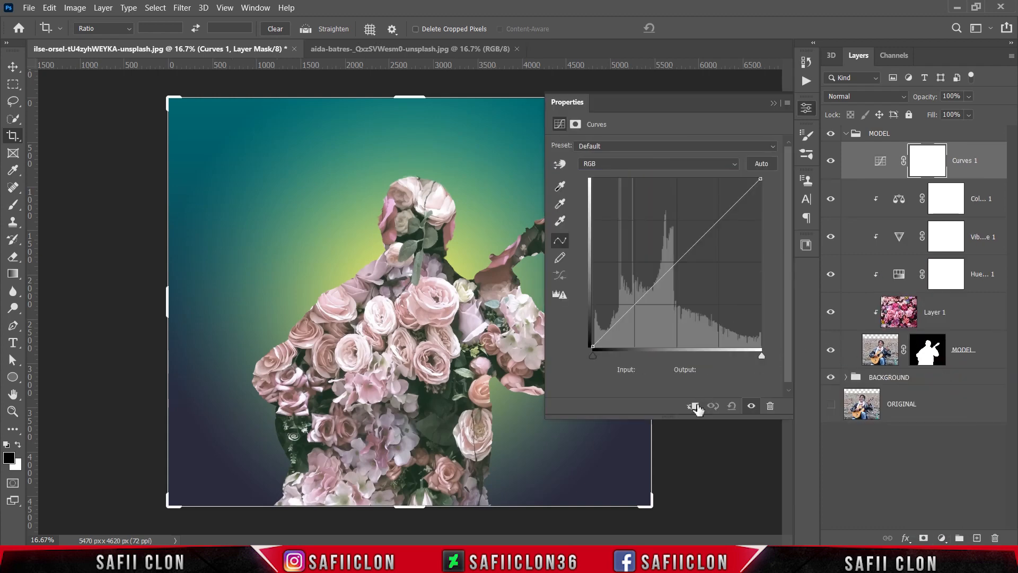
left_click(692, 406)
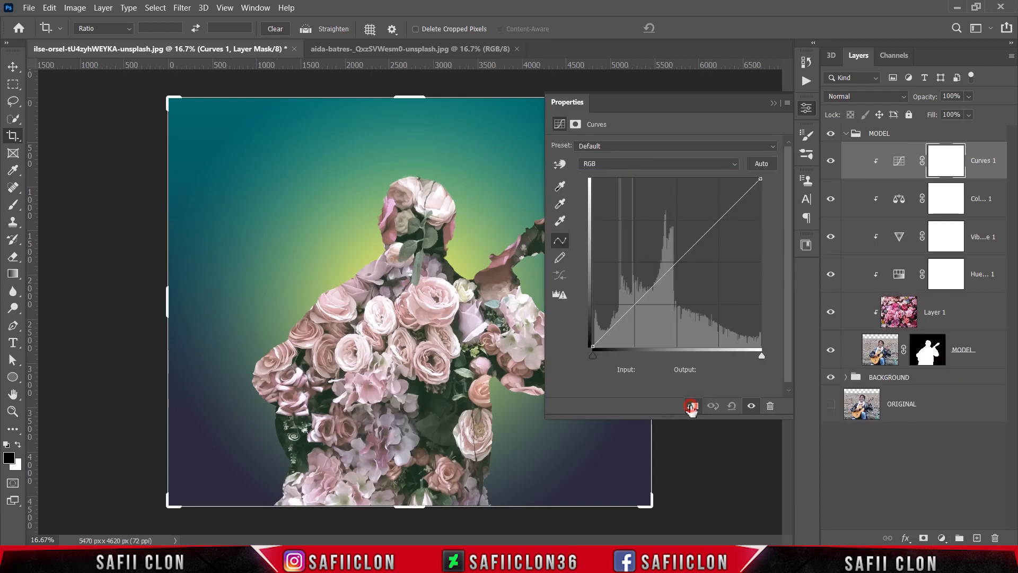
left_click(662, 158)
left_click(645, 164)
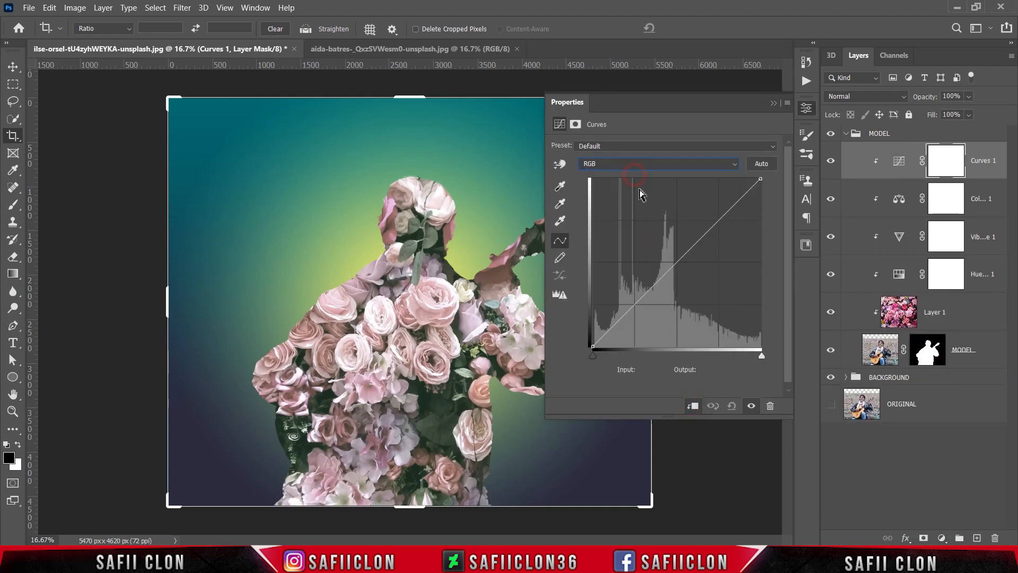
Step: Add a midtone point on the RGB curve with Input 145 and Output 122
left_click(676, 263)
left_click(655, 369)
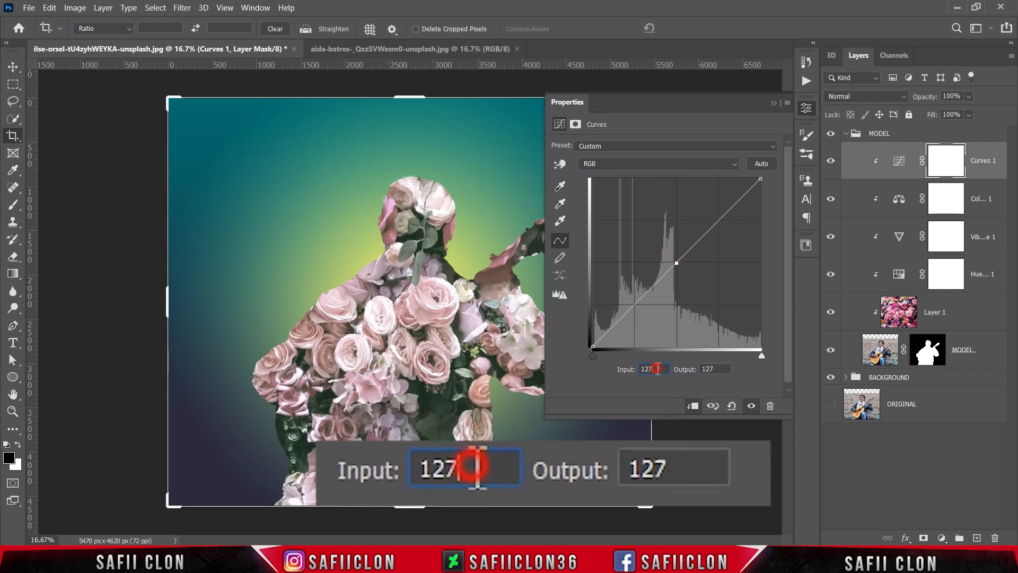
type("145")
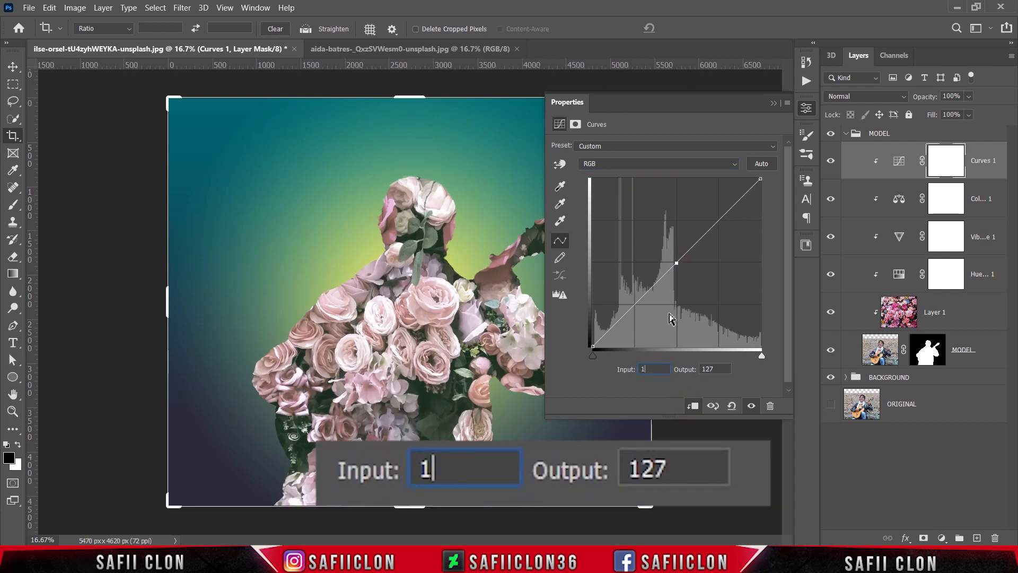
left_click(714, 369)
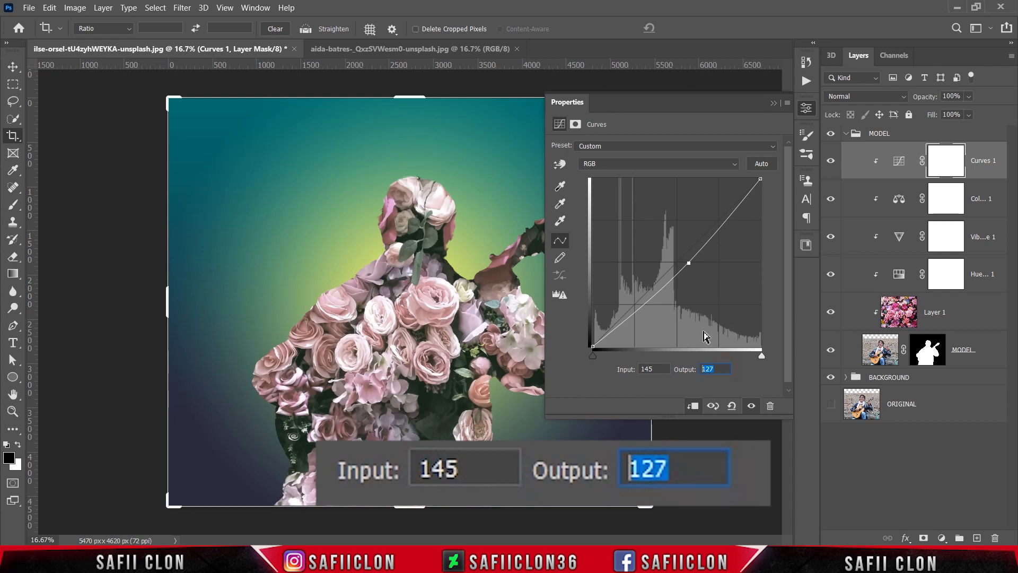
type("122")
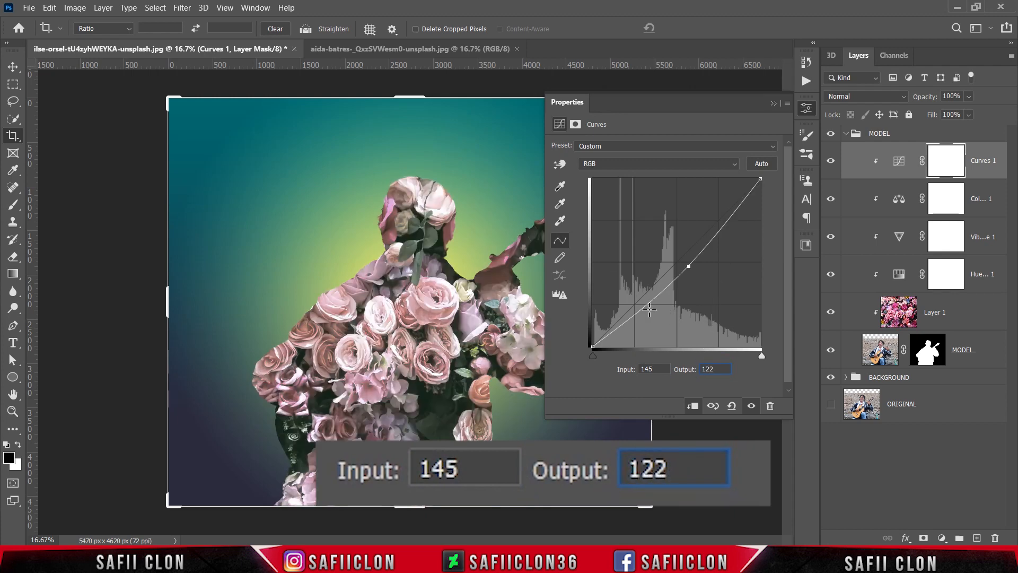
Step: Add a shadow point on the RGB curve and set it to Input 35 and Output 36
left_click(645, 305)
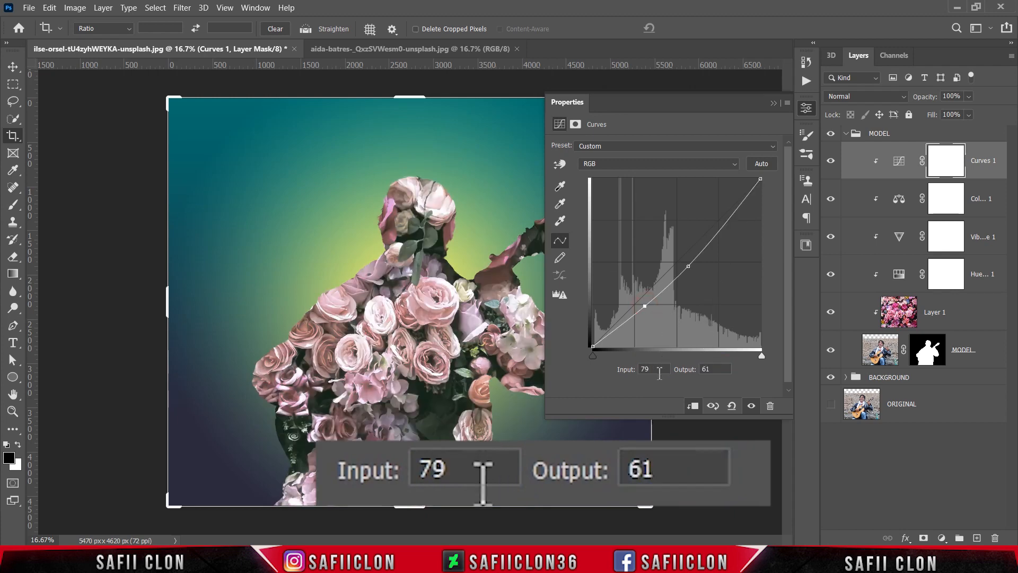
left_click(659, 369)
type("35")
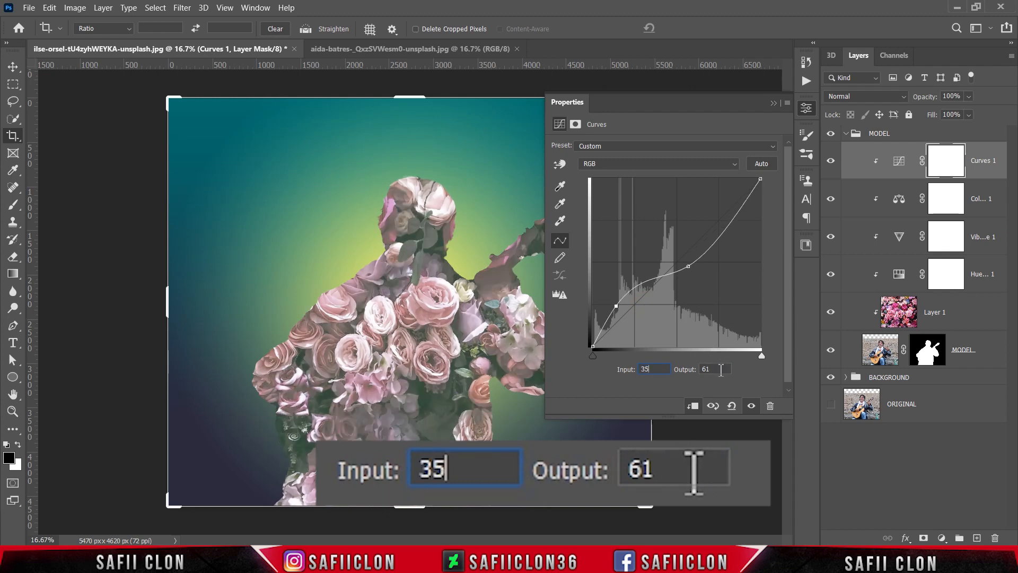
left_click(716, 369)
type("36")
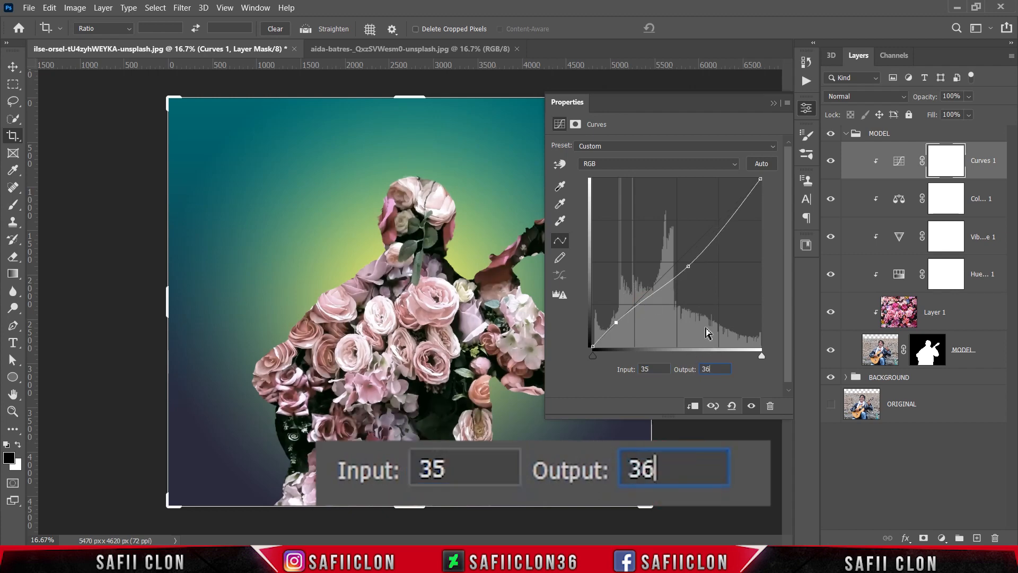
Step: Raise the RGB curve's black point to Output 22
left_click(593, 347)
left_click(648, 369)
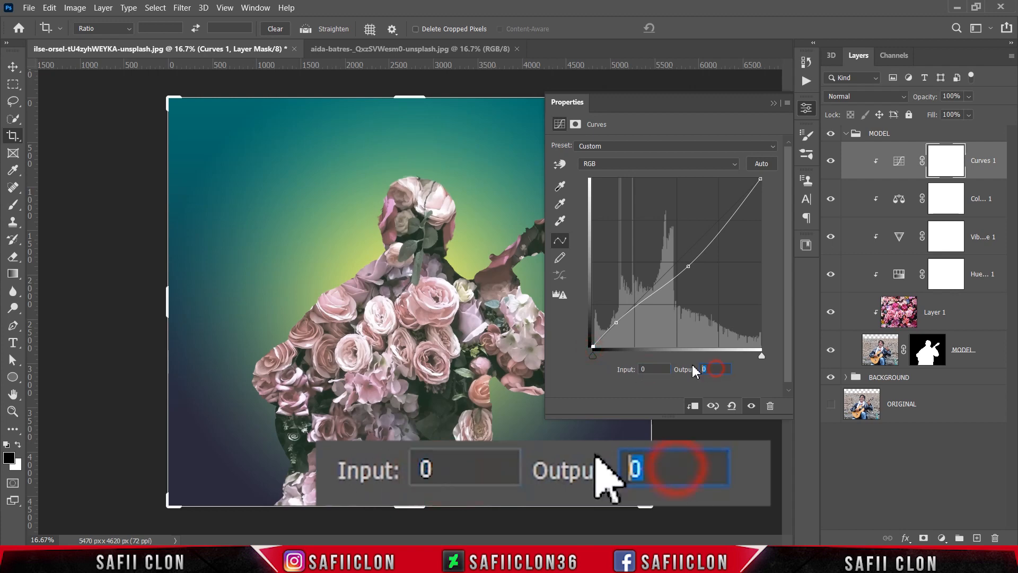
left_click(713, 369)
type("22")
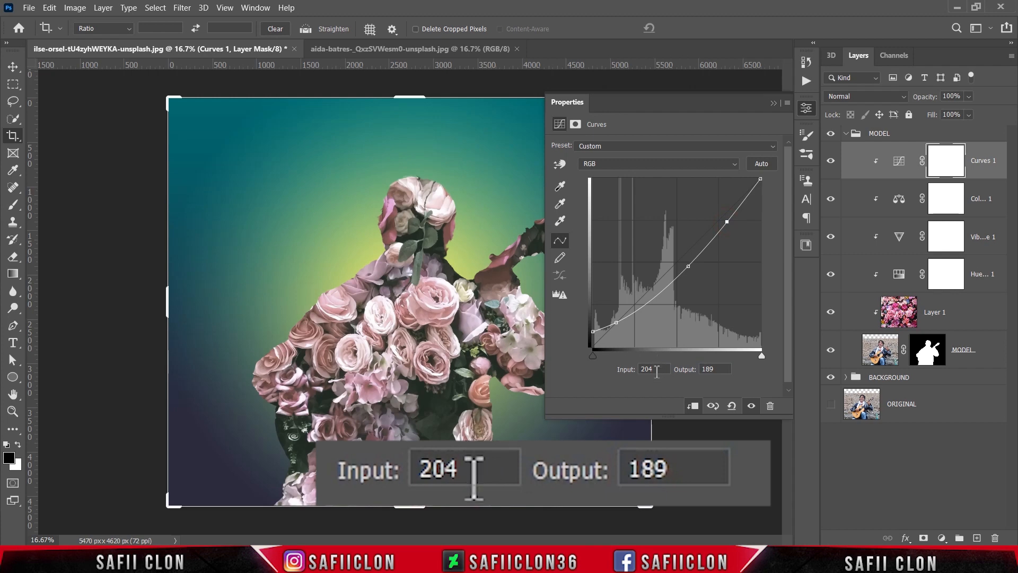
Step: Set the highlight point on the RGB curve to Input 197 and Output 189
double_click(653, 369)
type("197")
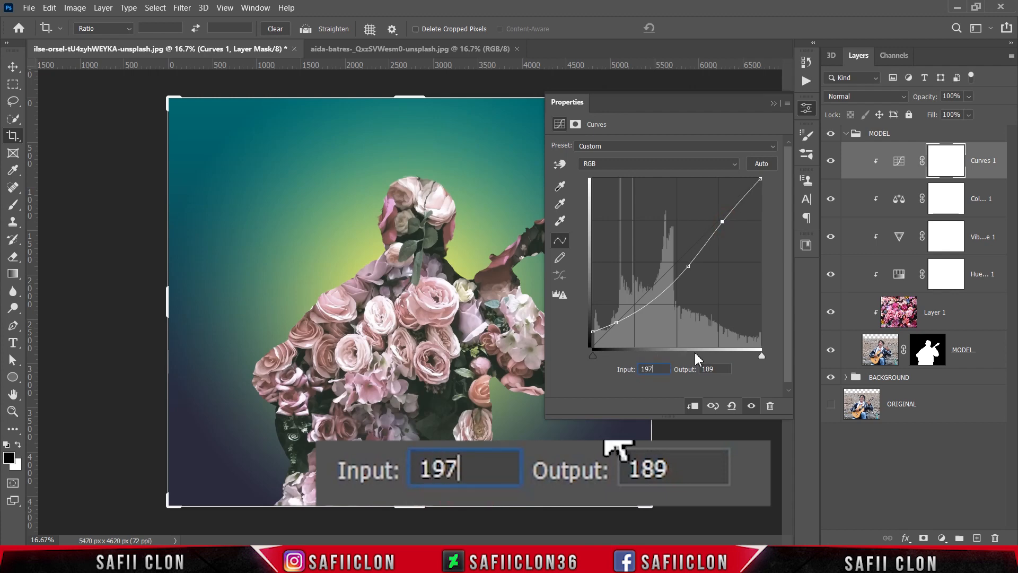
double_click(716, 369)
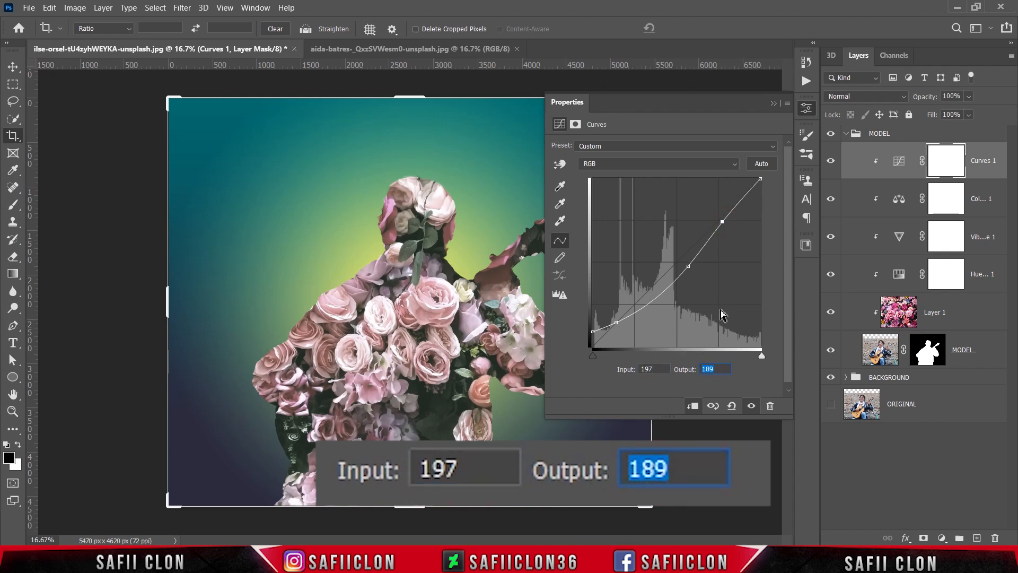
type("189")
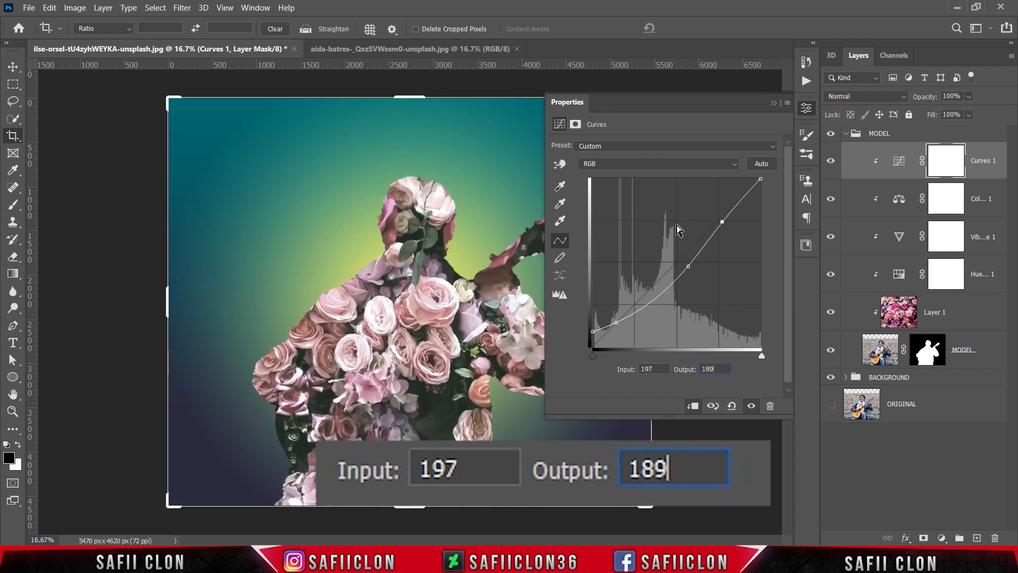
Step: Switch the Curves adjustment to the Green channel and add a midtone point at Input 127 and Output 129
left_click(650, 164)
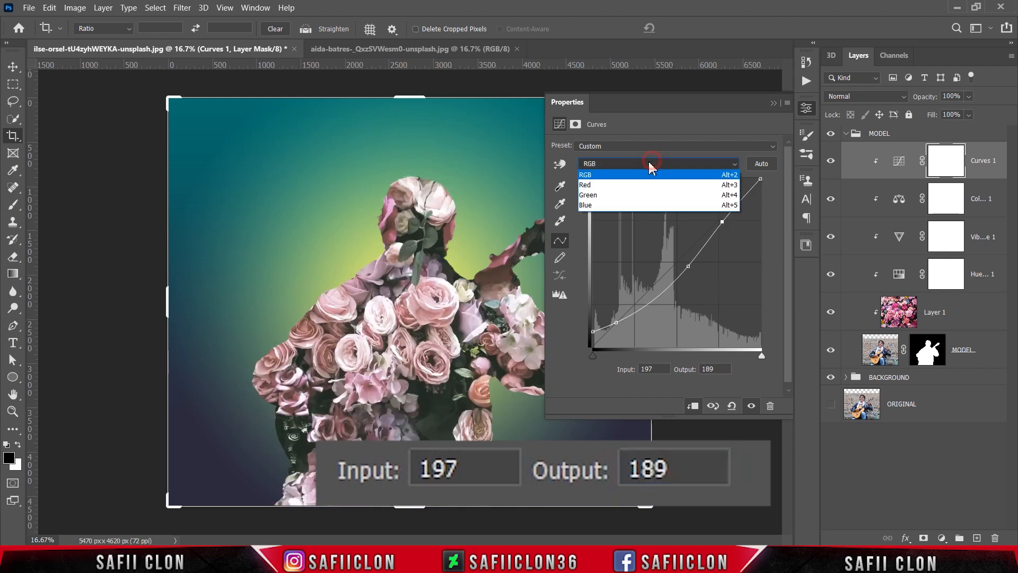
left_click(626, 196)
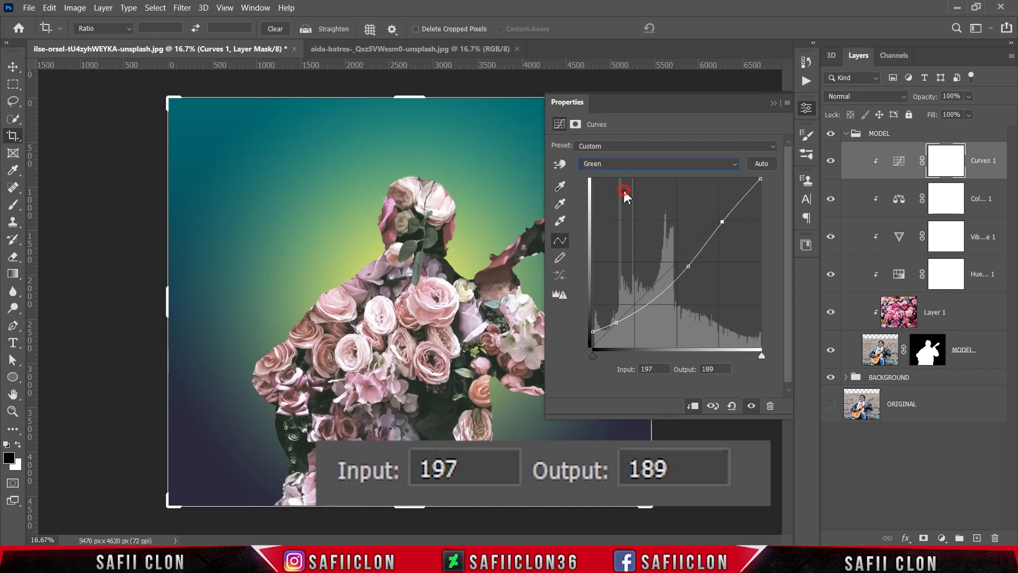
left_click_drag(677, 262, 677, 260)
left_click(654, 369)
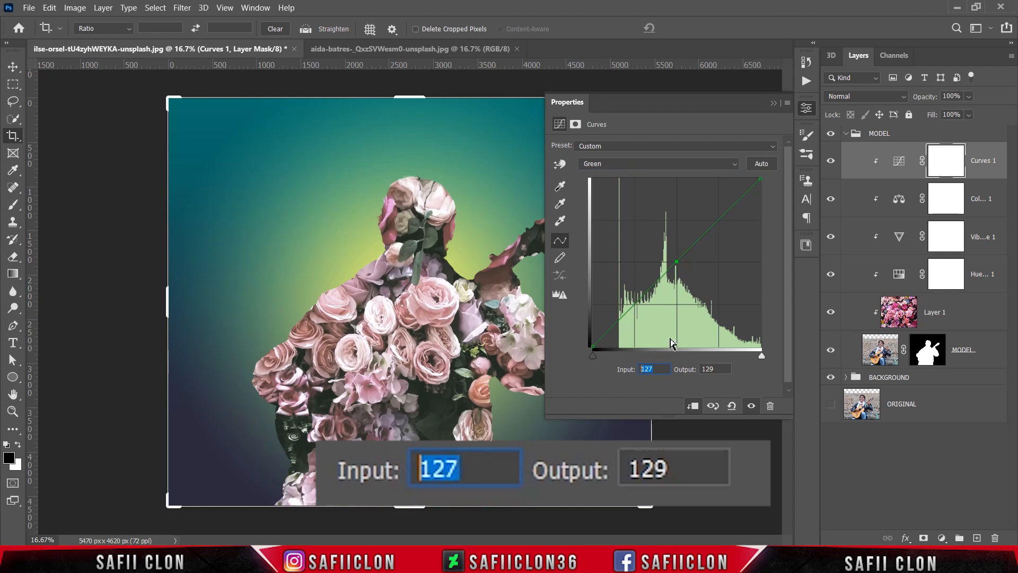
type("127")
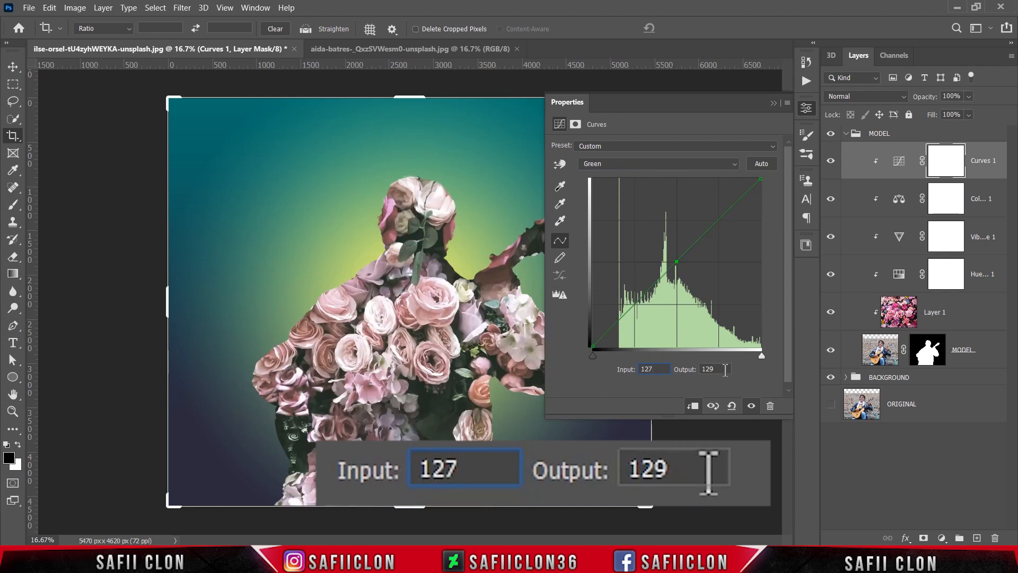
left_click(710, 369)
type("129")
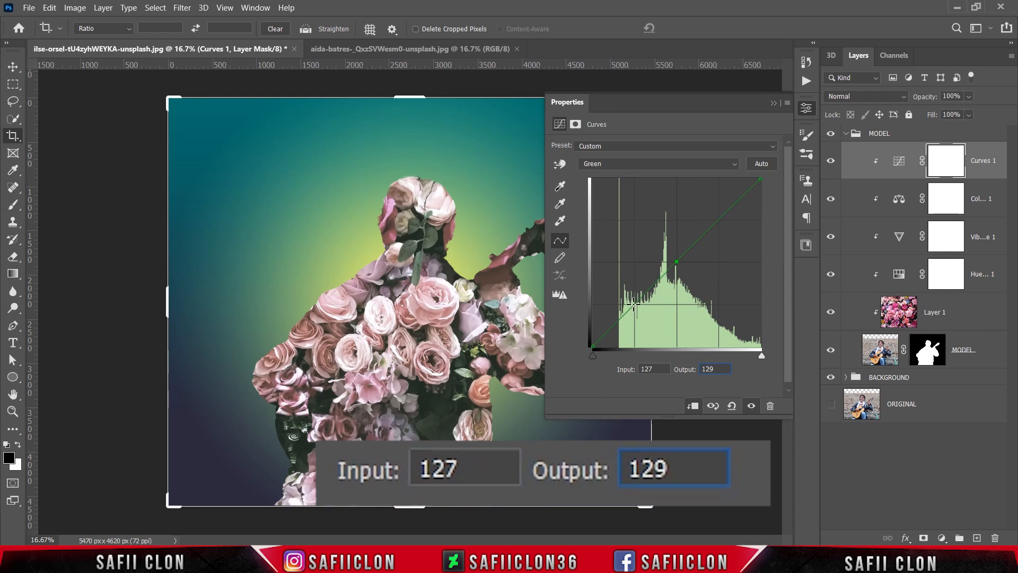
Step: Add a shadow point on the Green curve with Input 73 and Output 72
left_click(634, 304)
left_click(652, 369)
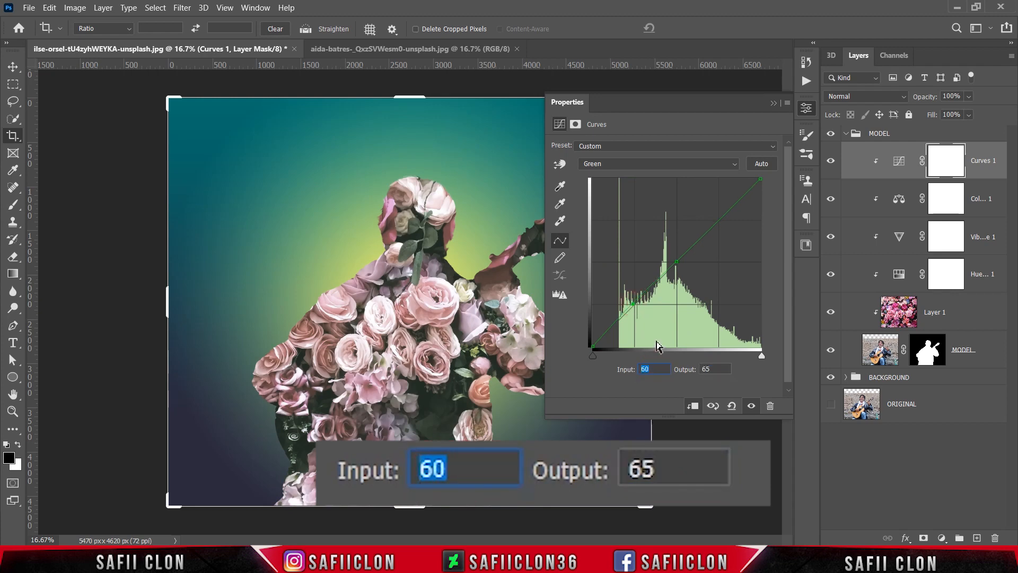
type("73")
left_click(715, 369)
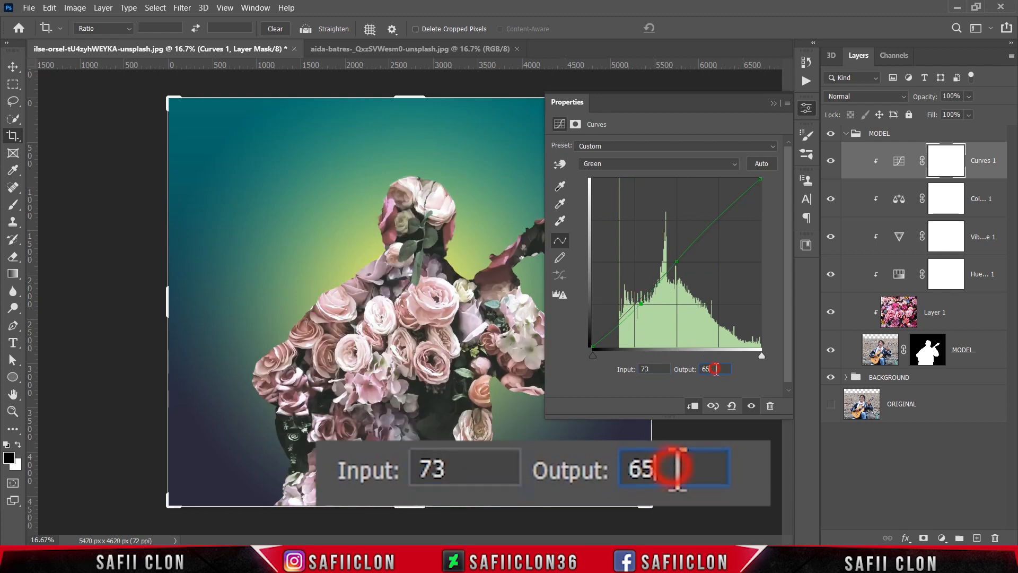
type("72")
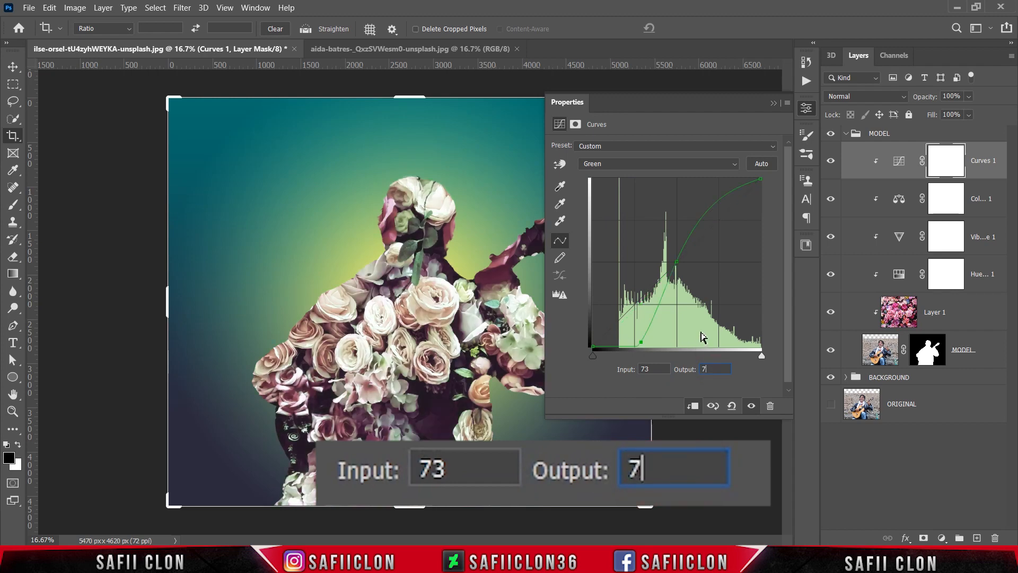
Step: Set the Green curve's black point to Input 10
left_click(593, 346)
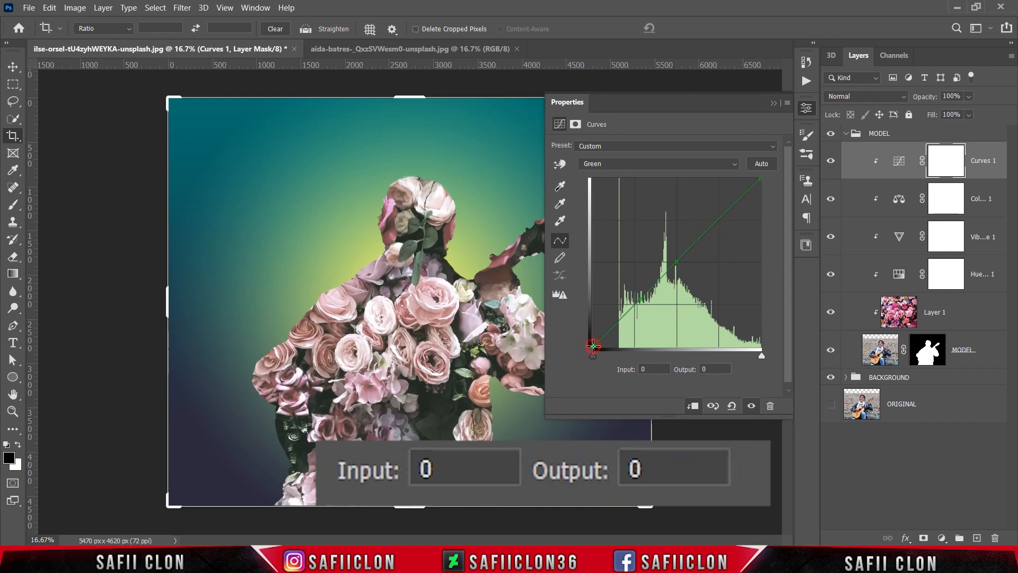
left_click(644, 369)
type("10")
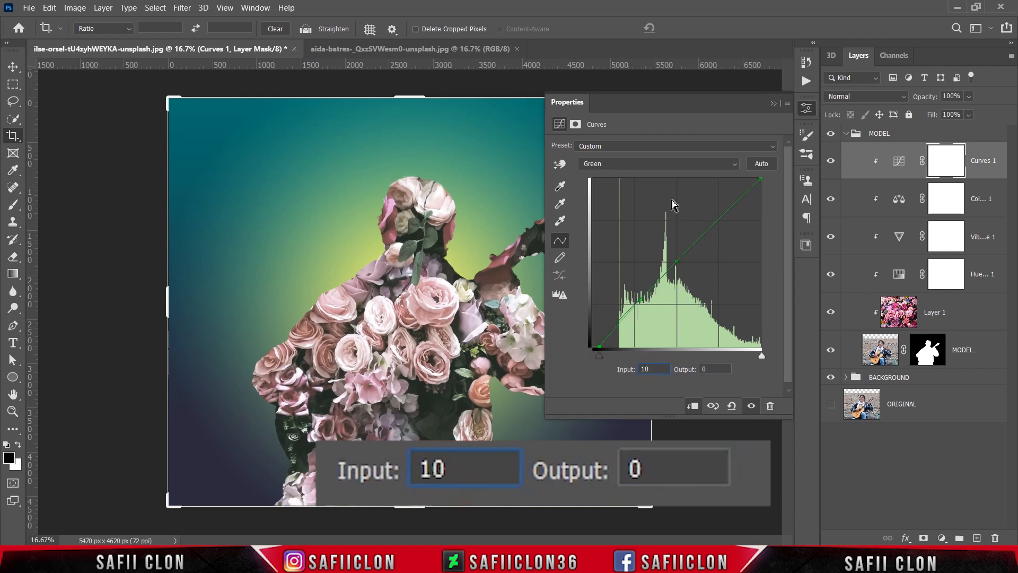
Step: Switch the Curves adjustment to the Blue channel and add a midtone point at Input 124 and Output 121
left_click(657, 168)
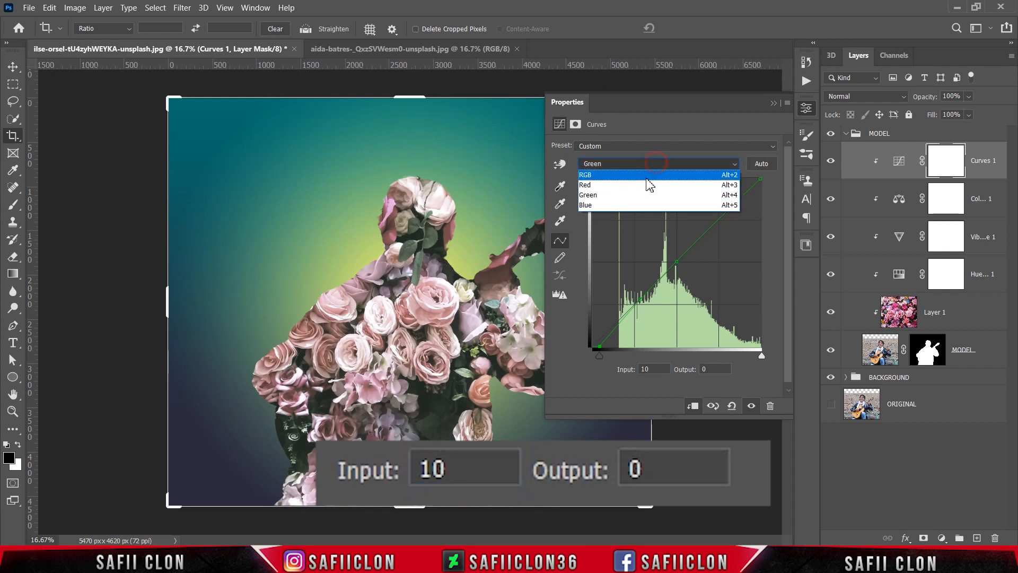
left_click(605, 209)
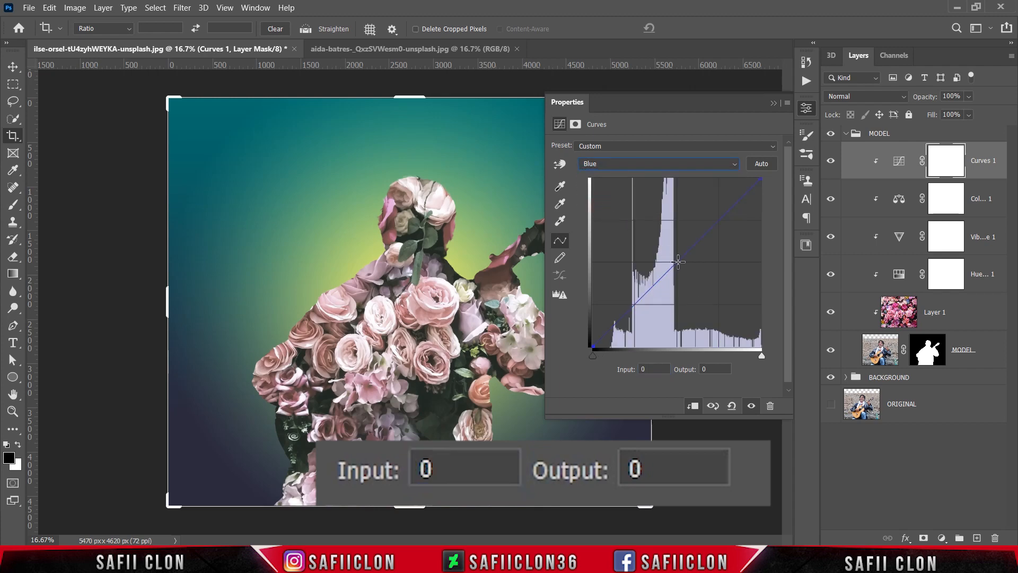
left_click(679, 262)
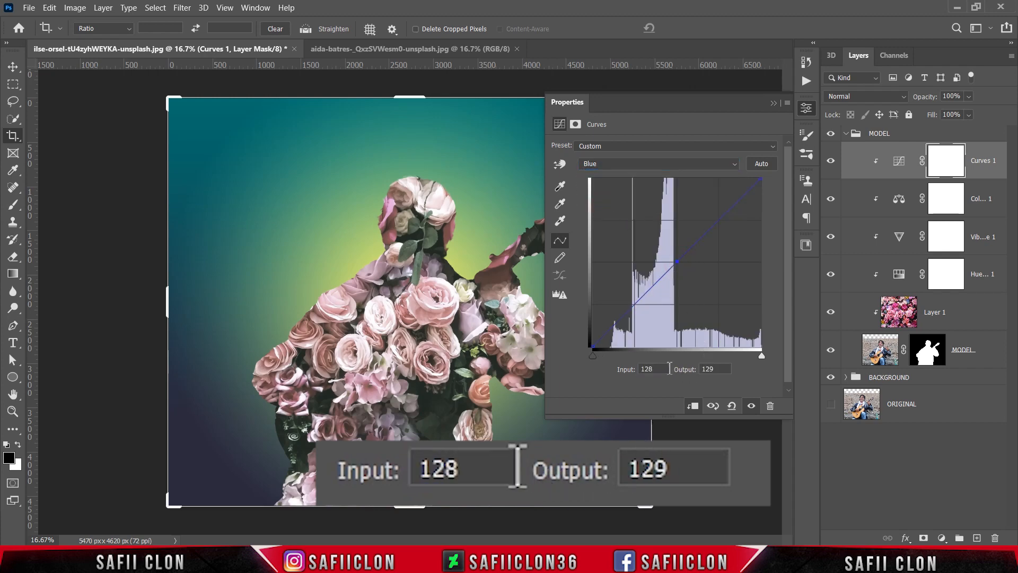
left_click(666, 370)
type("1")
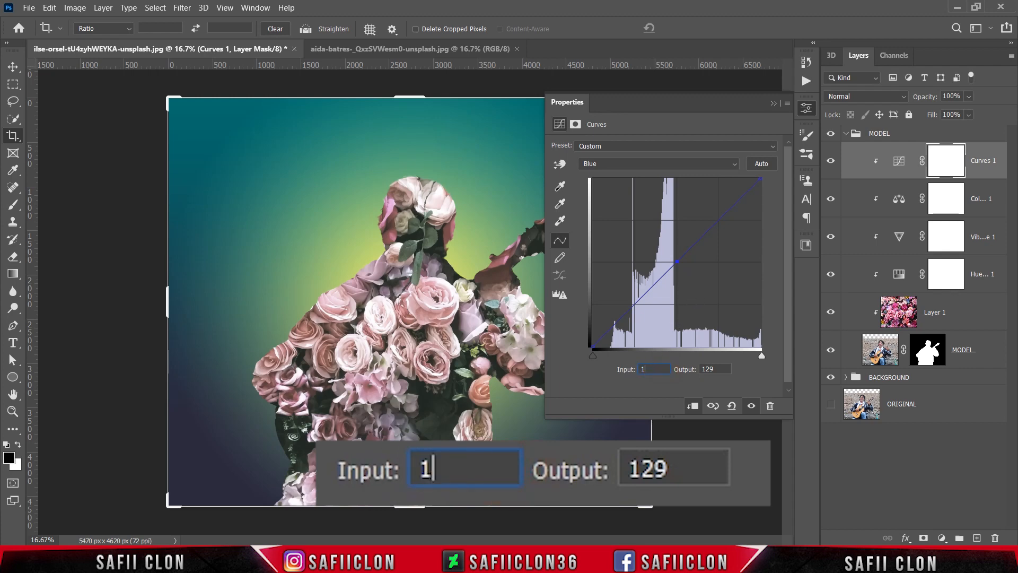
type("24")
left_click(721, 369)
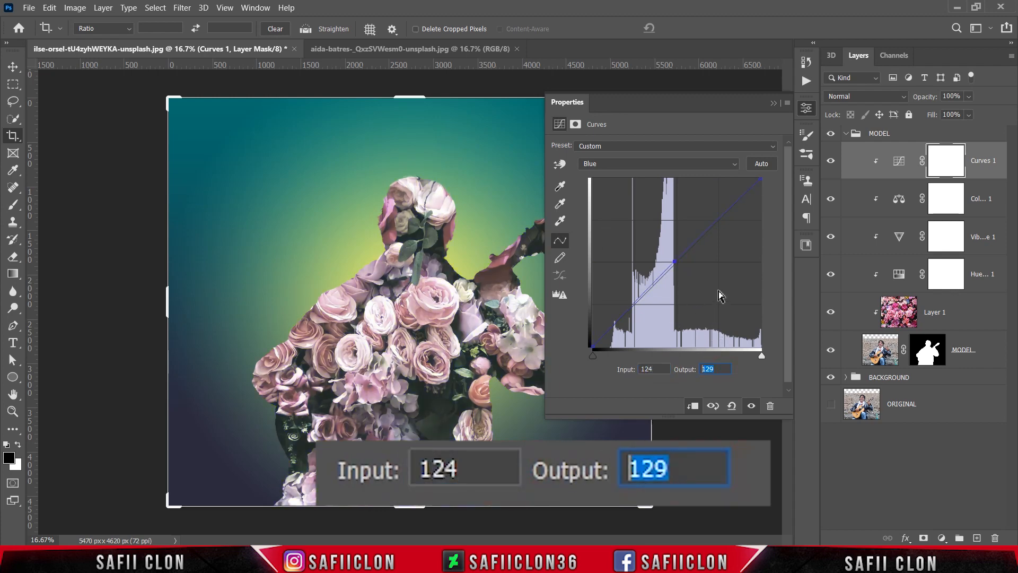
type("121")
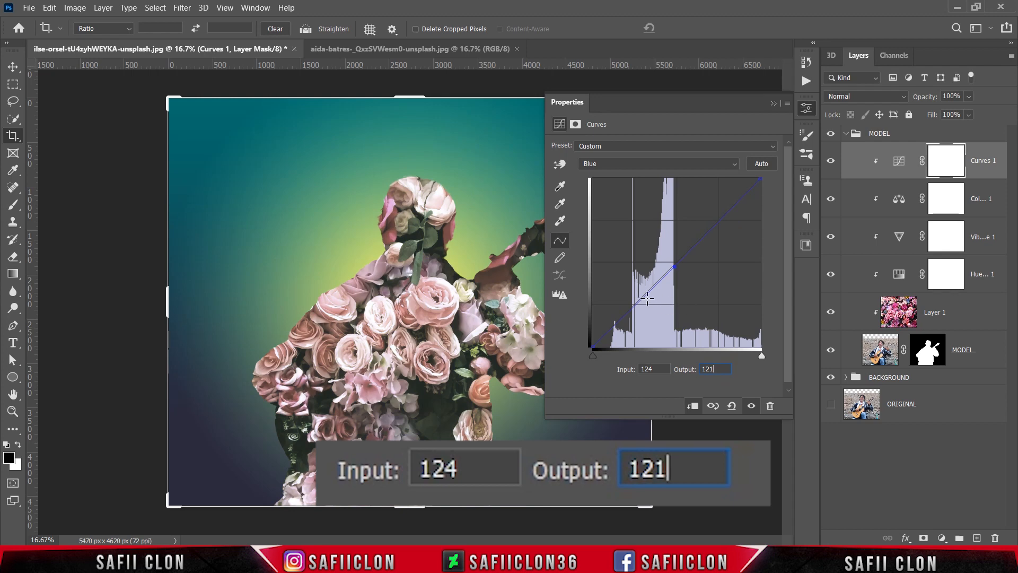
Step: Add a point on the Blue curve below the midtones with Input 89 and Output 139
left_click(644, 297)
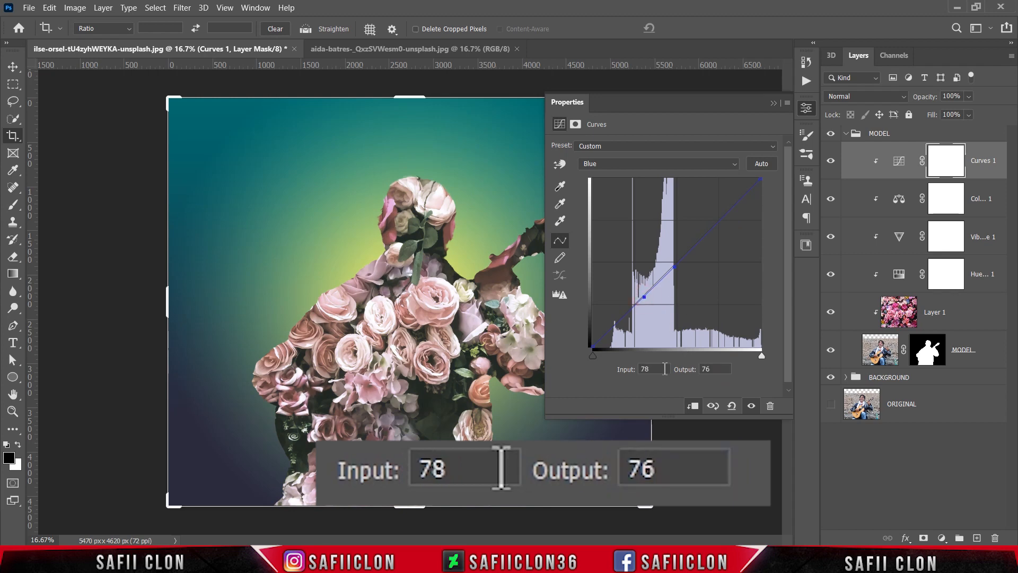
left_click(663, 368)
type("89")
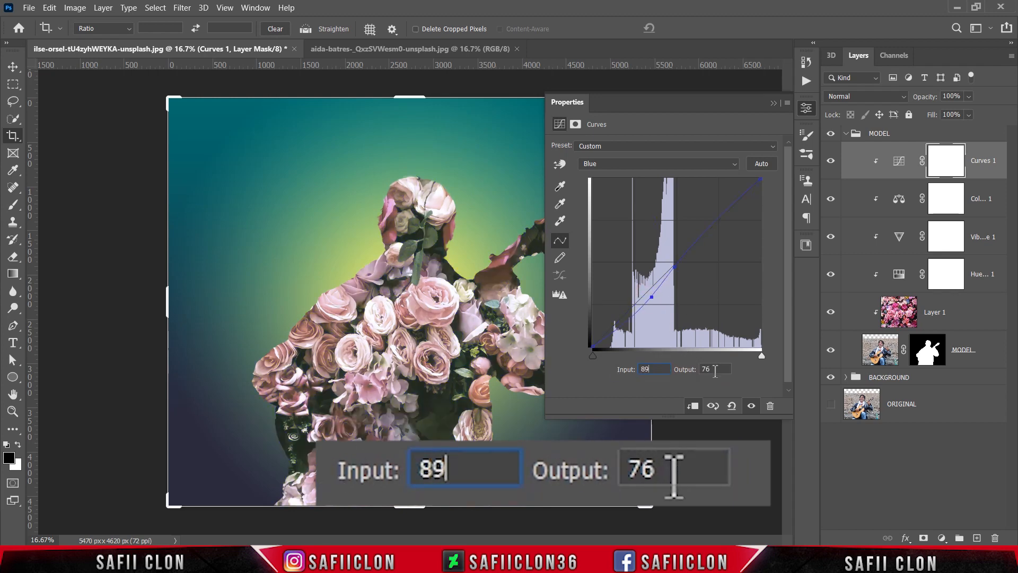
left_click(711, 369)
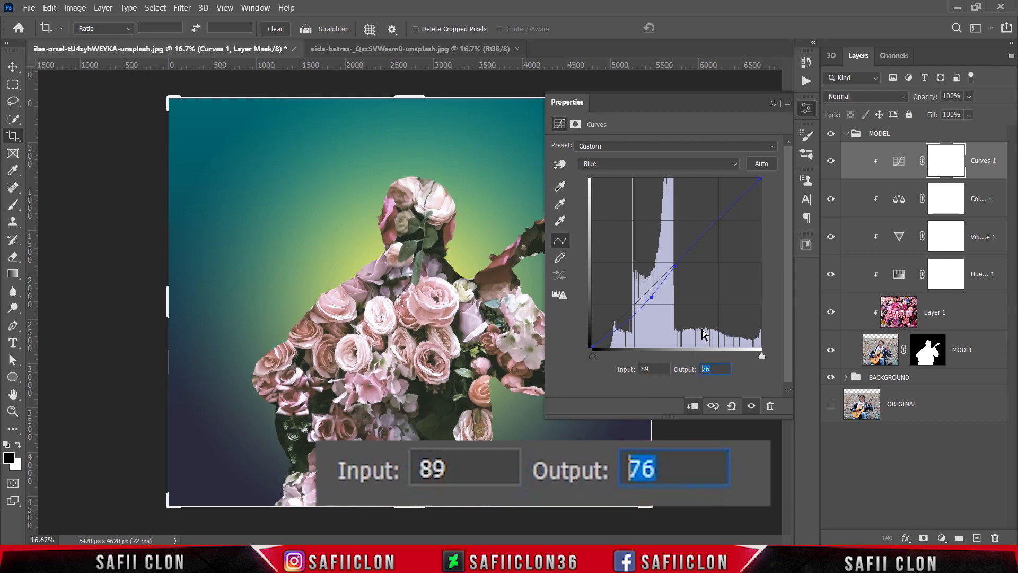
type("139")
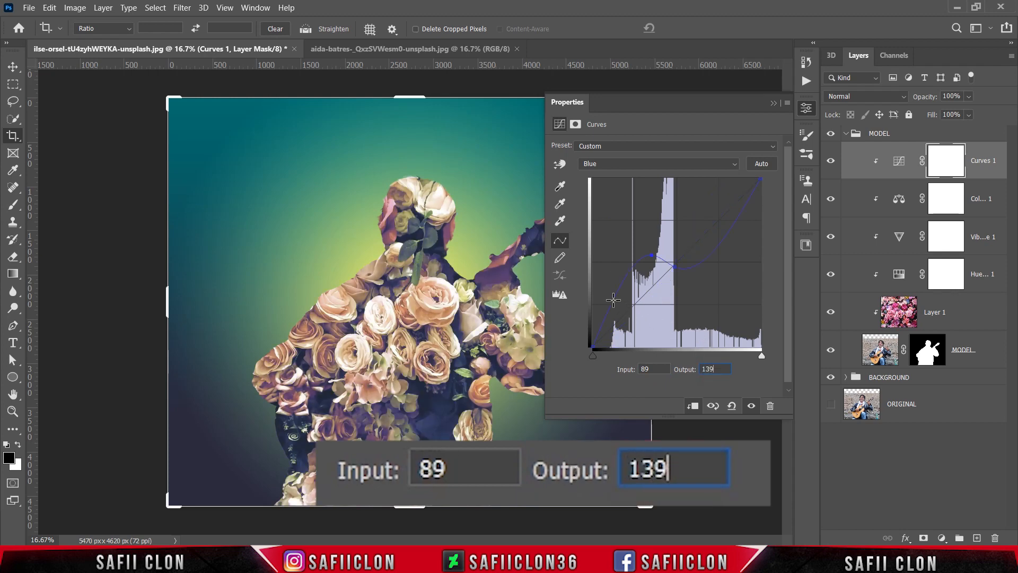
Step: Add a shadow point on the Blue curve with Input 55 and Output 80
left_click(614, 300)
left_click(655, 369)
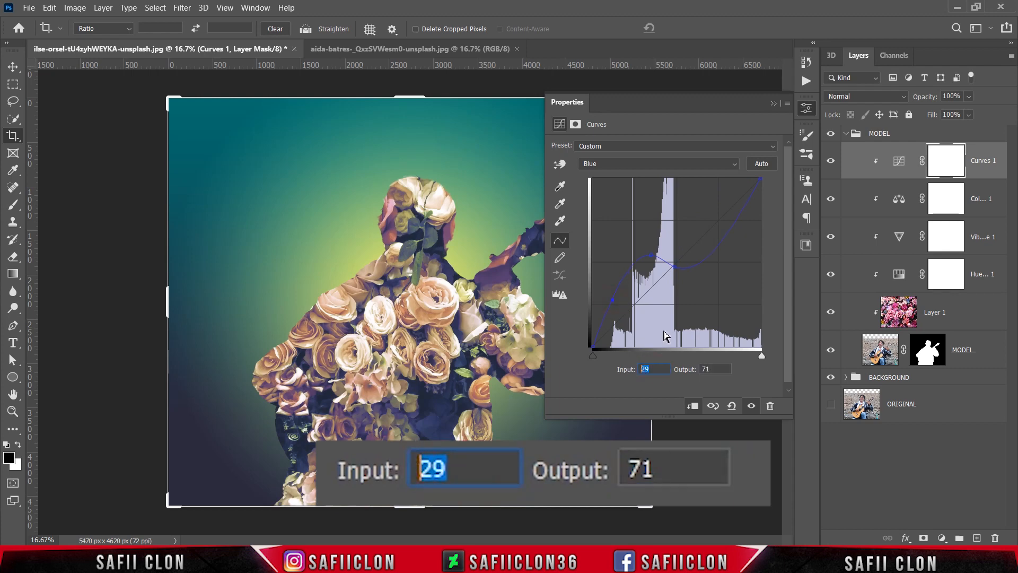
type("55")
left_click(711, 369)
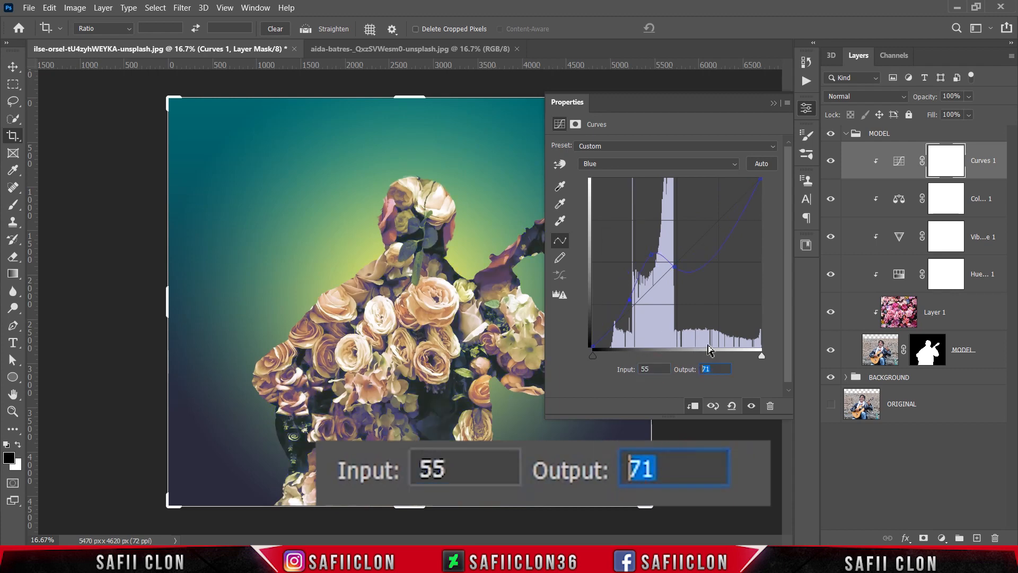
type("80")
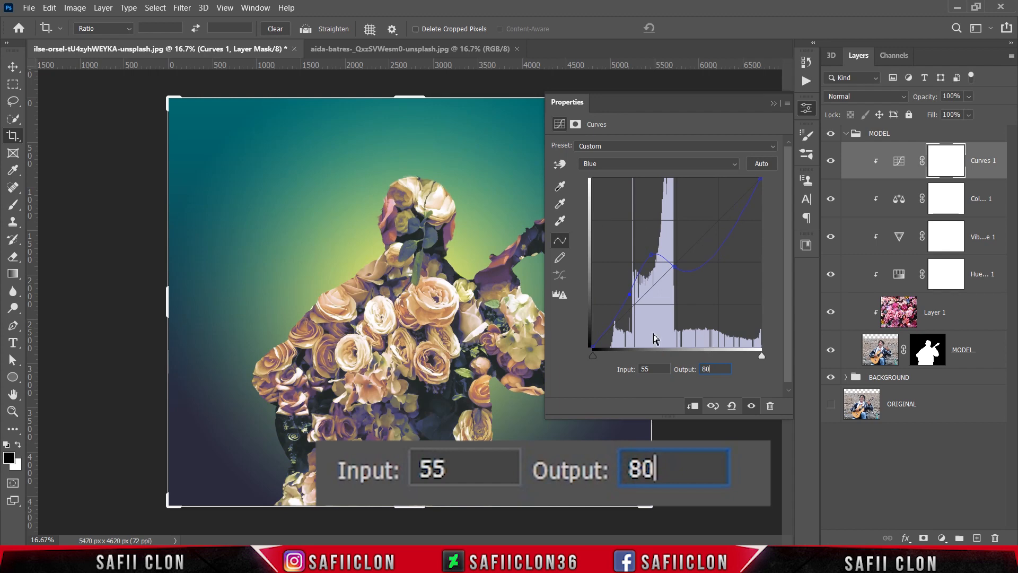
Step: Set the Blue curve's black point to Input 28 and Output 1
left_click(593, 348)
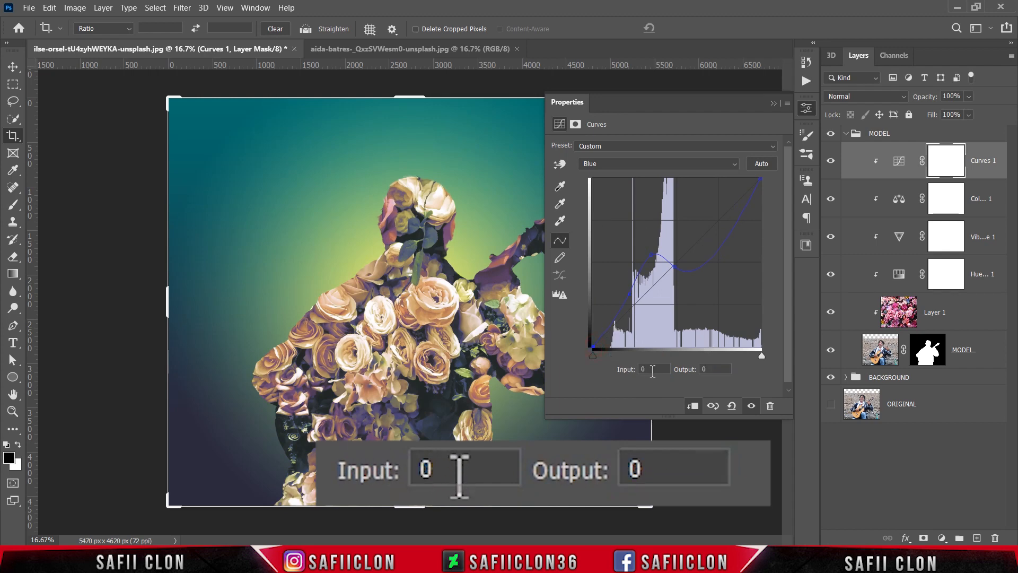
left_click(648, 370)
type("28")
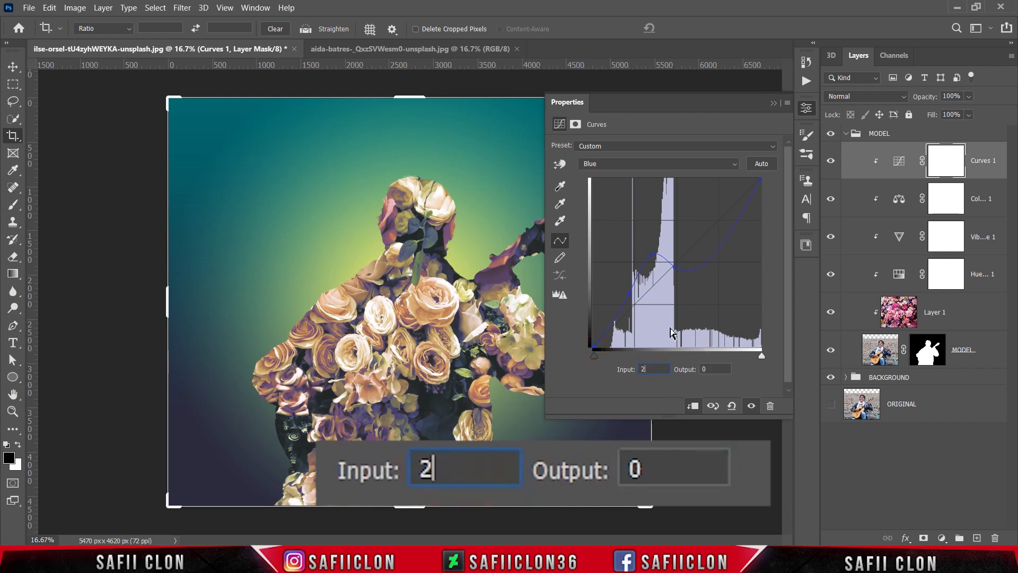
left_click(706, 369)
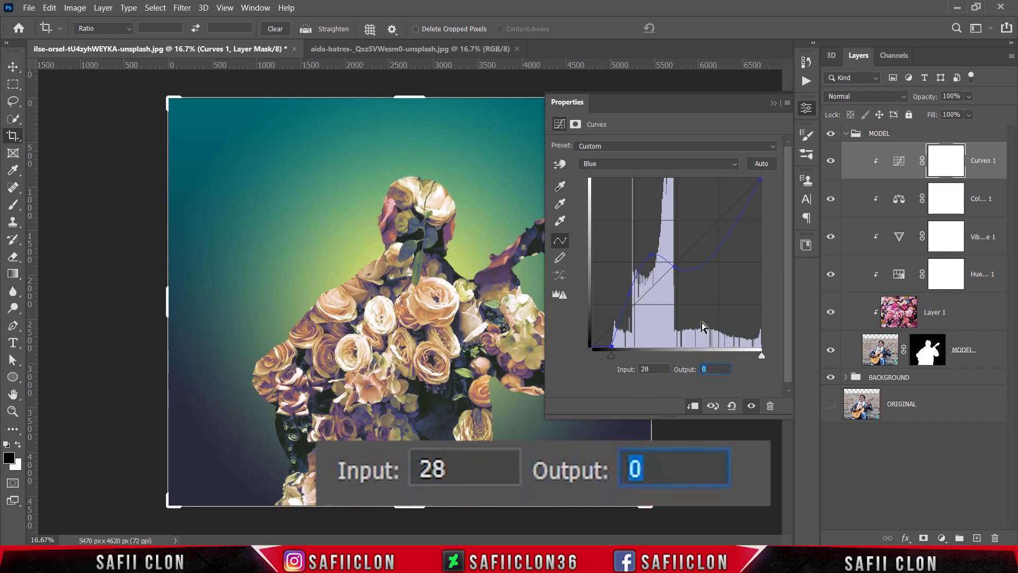
type("1")
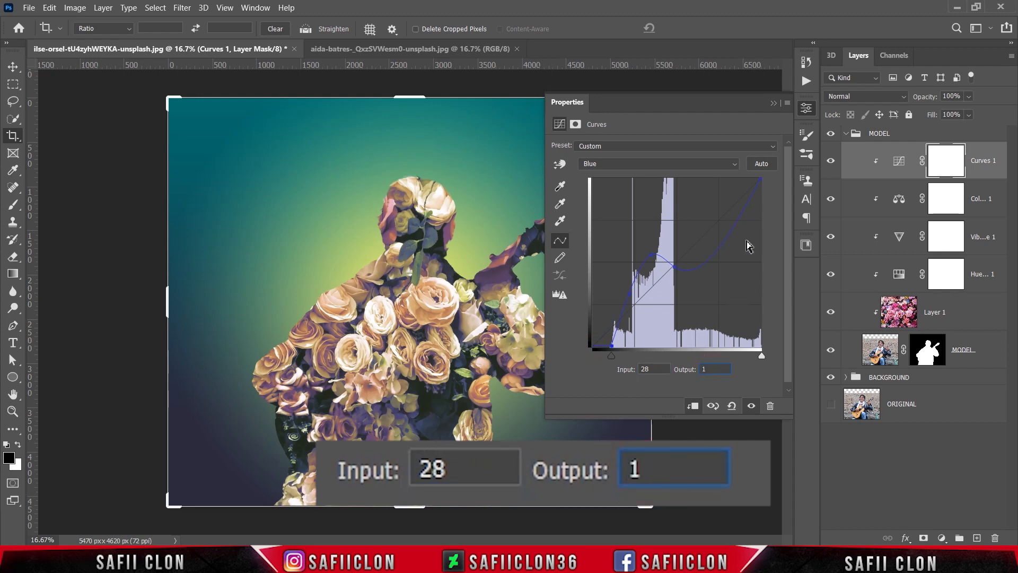
Step: Add a highlight point on the Blue curve with Input 202 and Output 191
left_click(722, 243)
left_click(658, 369)
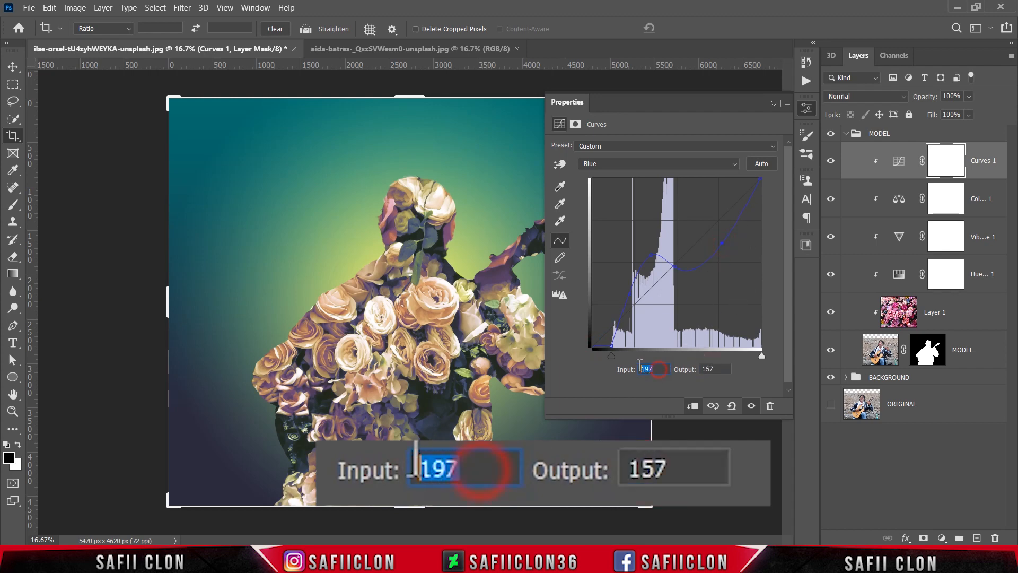
type("202")
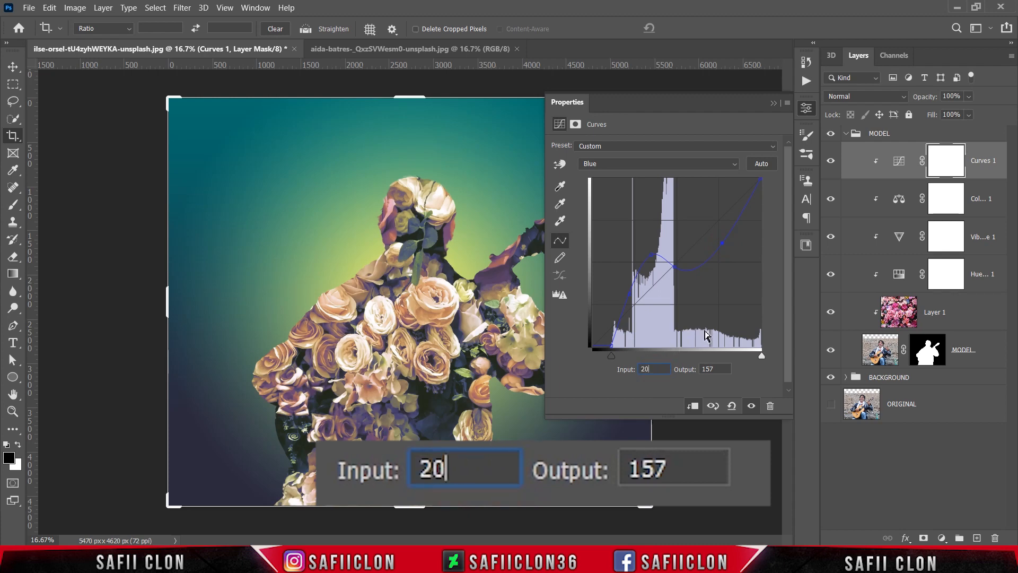
left_click(721, 369)
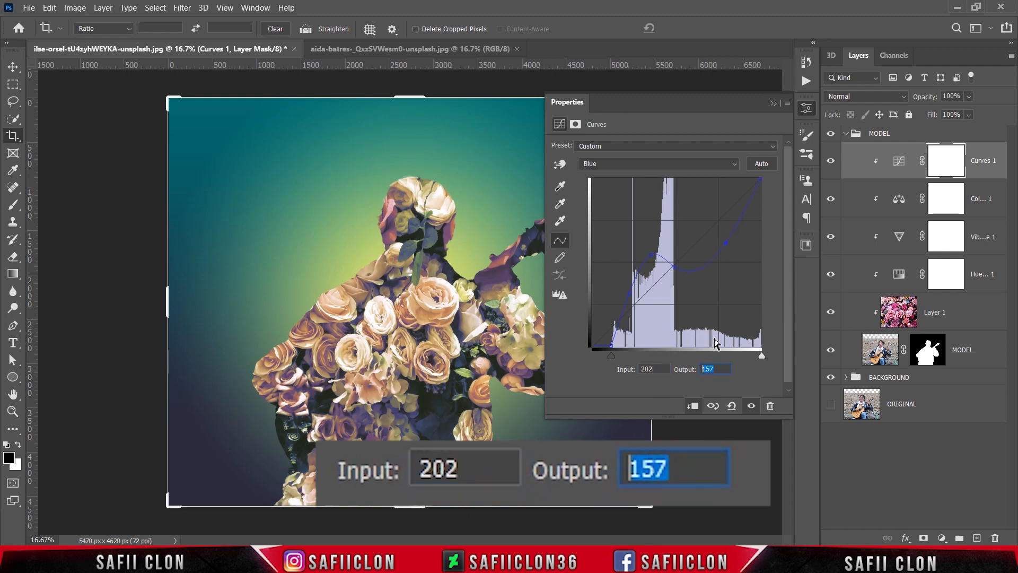
type("191")
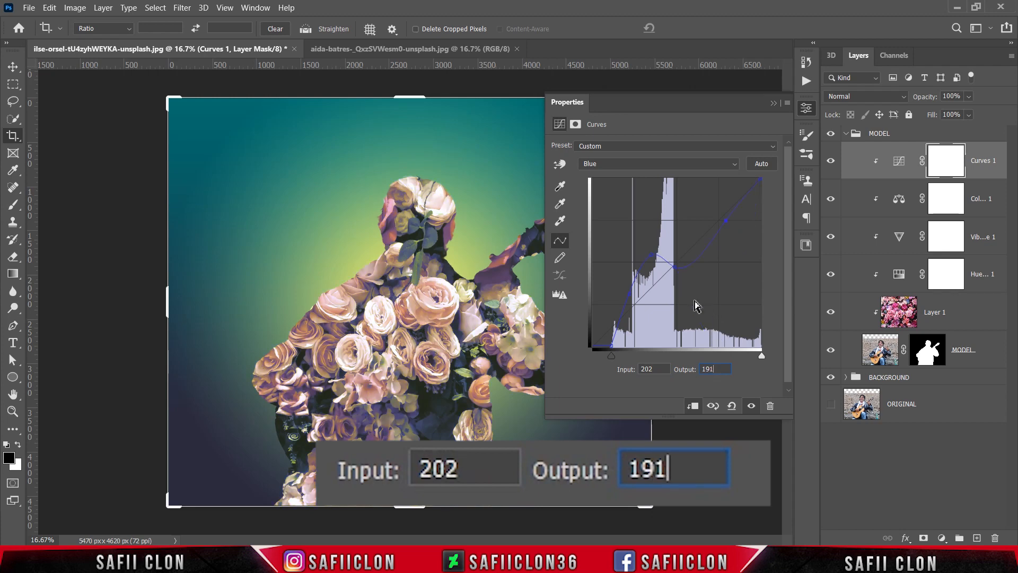
Step: Set the Blue curve's white point to Input 240 and close the Curves settings
left_click(762, 179)
left_click(663, 368)
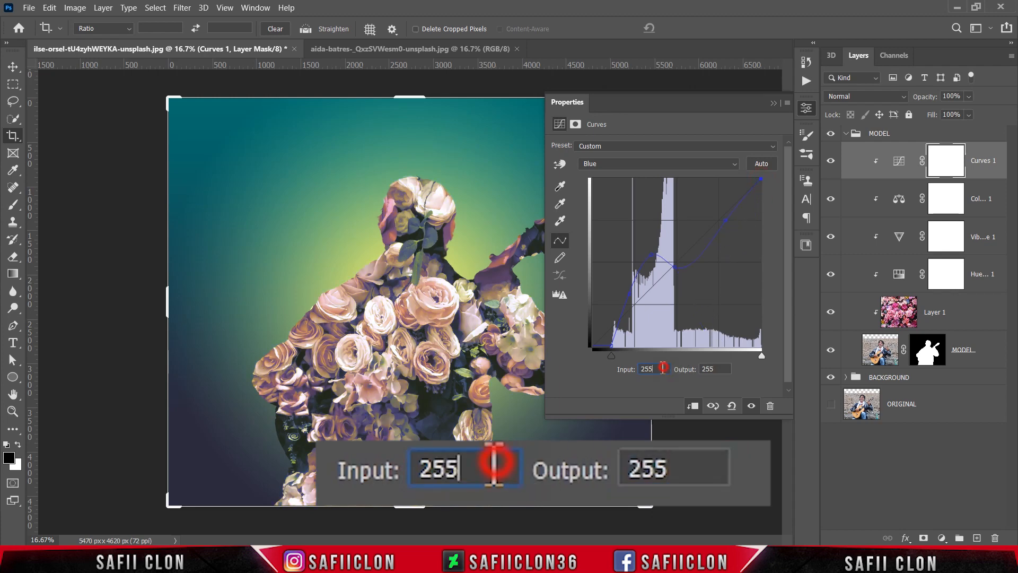
type("240")
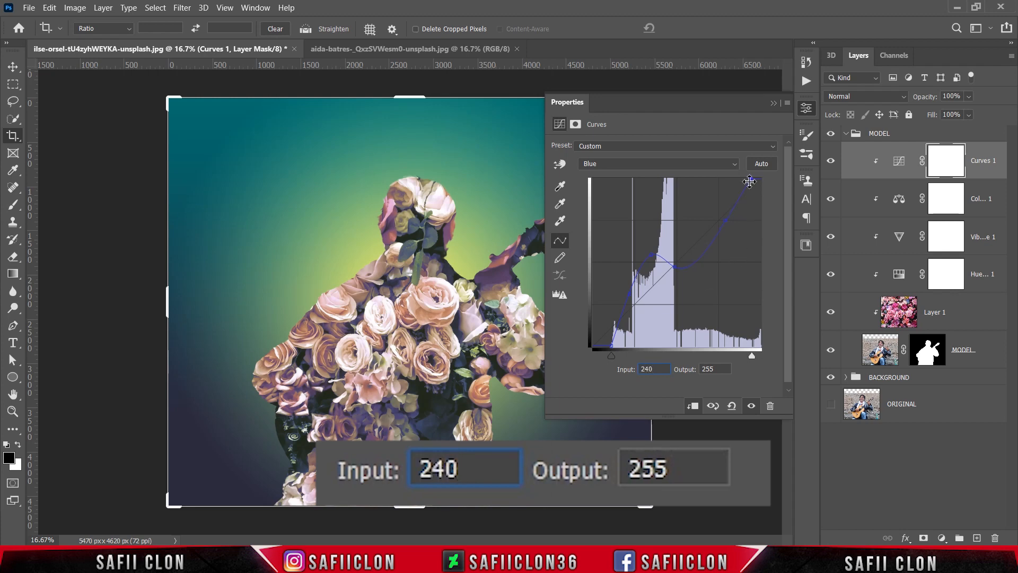
left_click(775, 102)
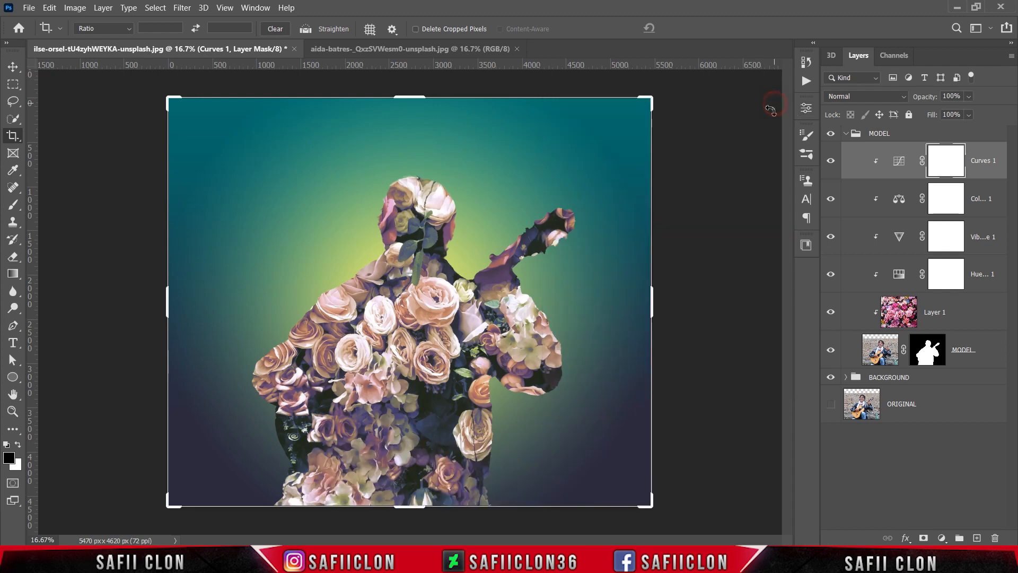
Step: Compare the flowers with and without the Curves 1 adjustment by toggling its visibility
left_click(830, 164)
left_click(829, 164)
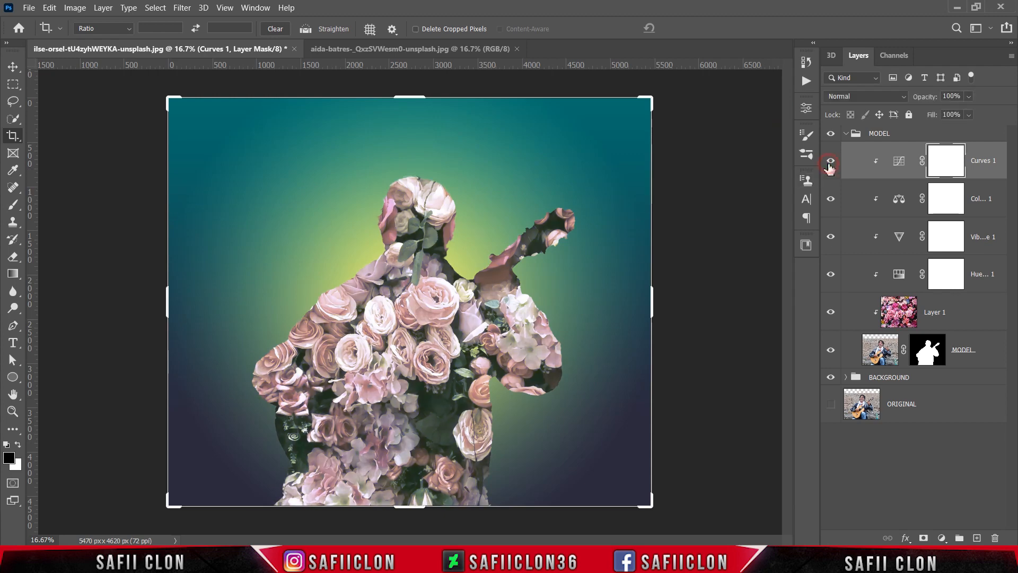
left_click(830, 164)
left_click(830, 164)
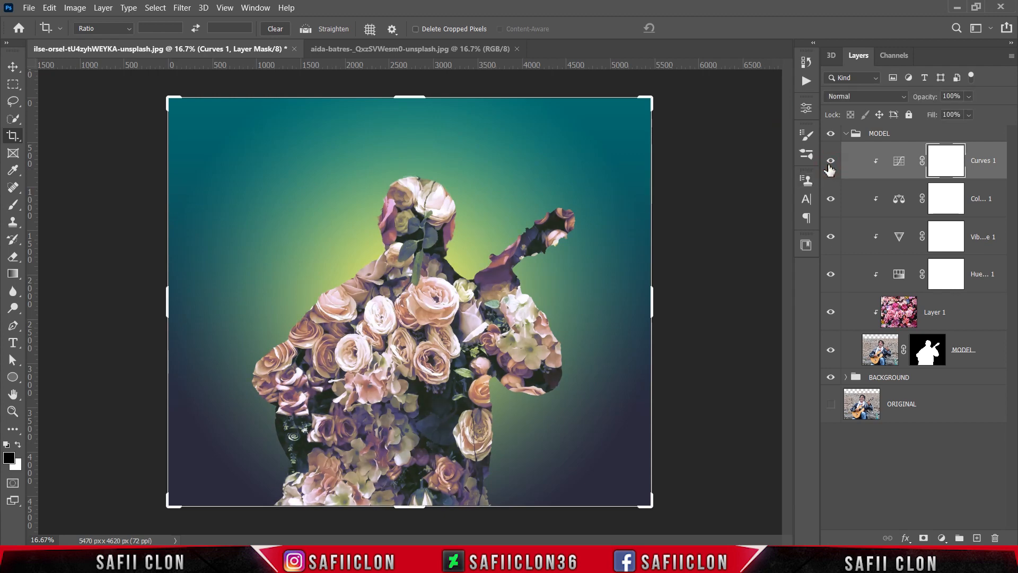
Step: Collapse the MODEL group, expand the BACKGROUND group and select the Gradient Fill 2 layer
left_click(845, 135)
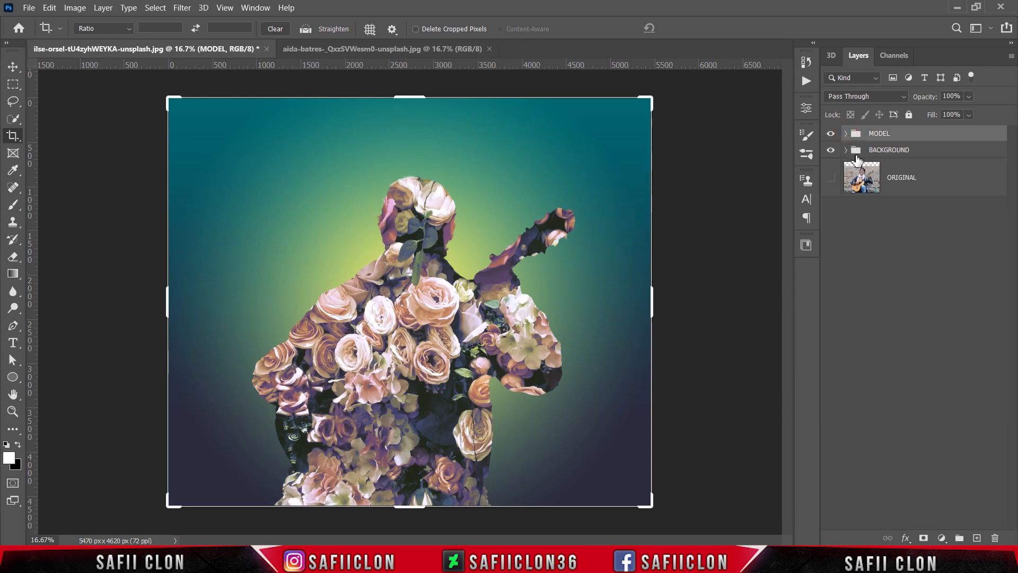
left_click(896, 150)
left_click(846, 150)
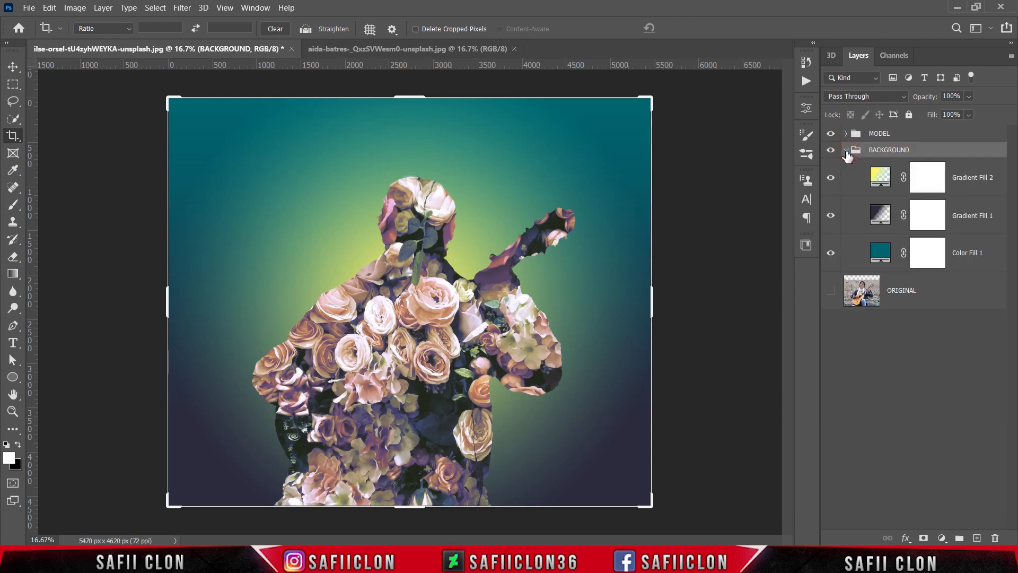
left_click(969, 187)
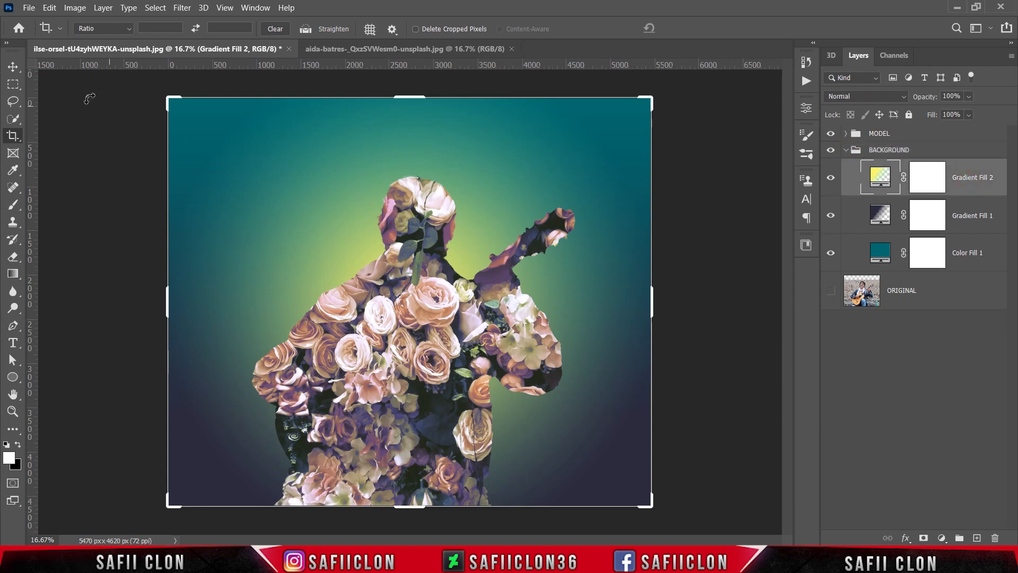
Step: Open the grey speckled wall texture from the Album 2 folder and place it in the guitarist composition above Gradient Fill 2
left_click(28, 9)
left_click(42, 33)
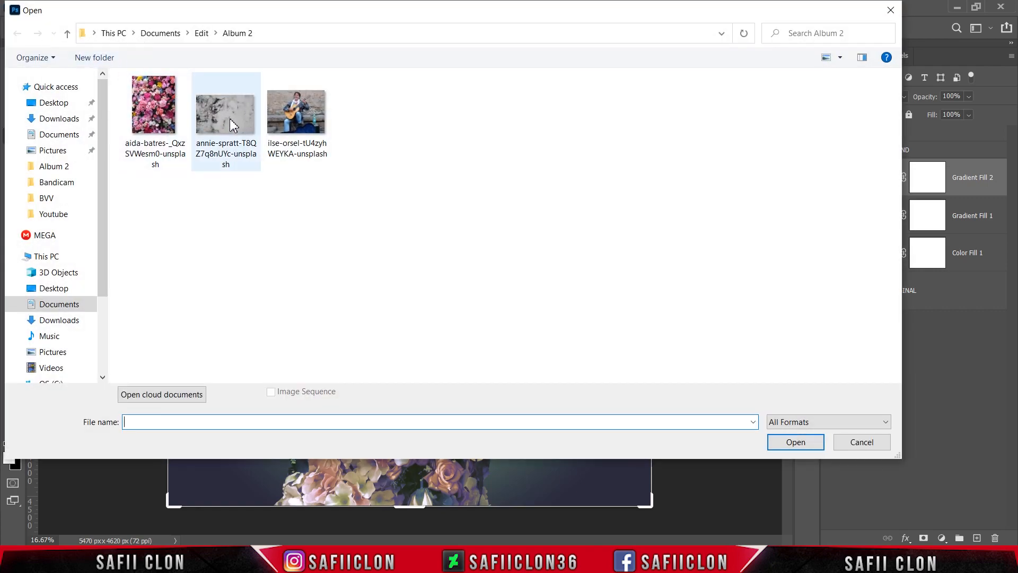
left_click(234, 125)
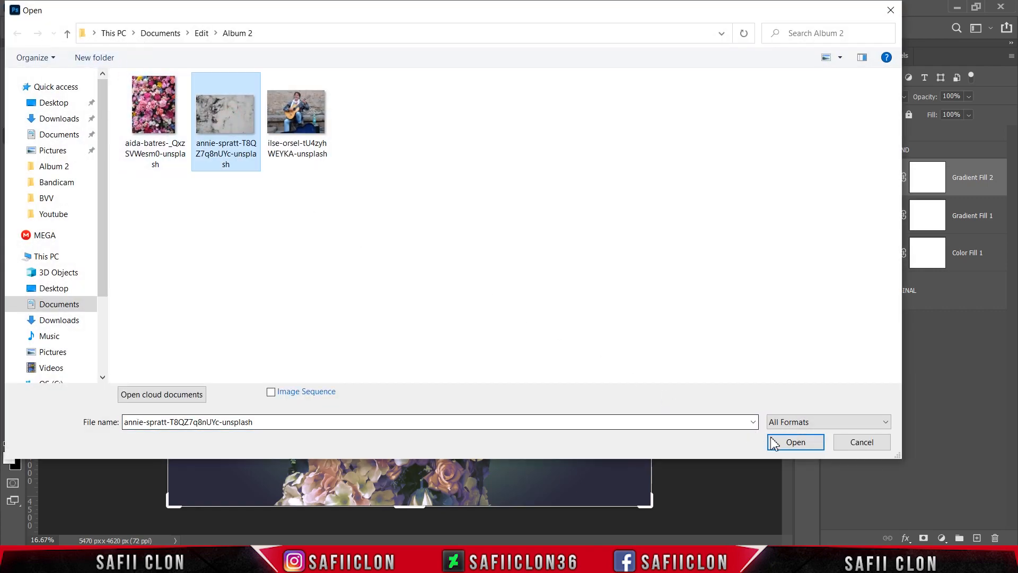
left_click(794, 442)
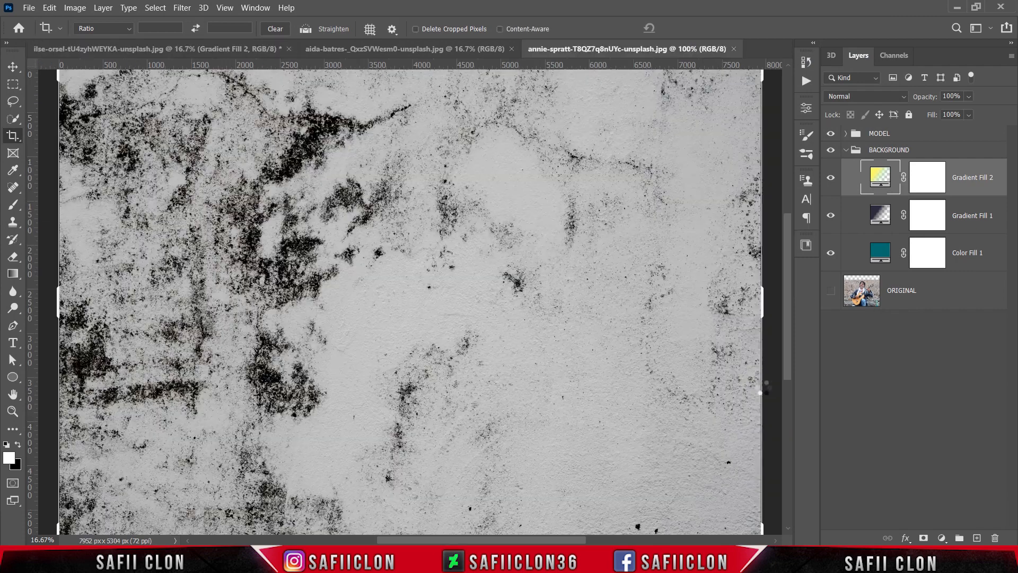
left_click_drag(940, 143, 430, 297)
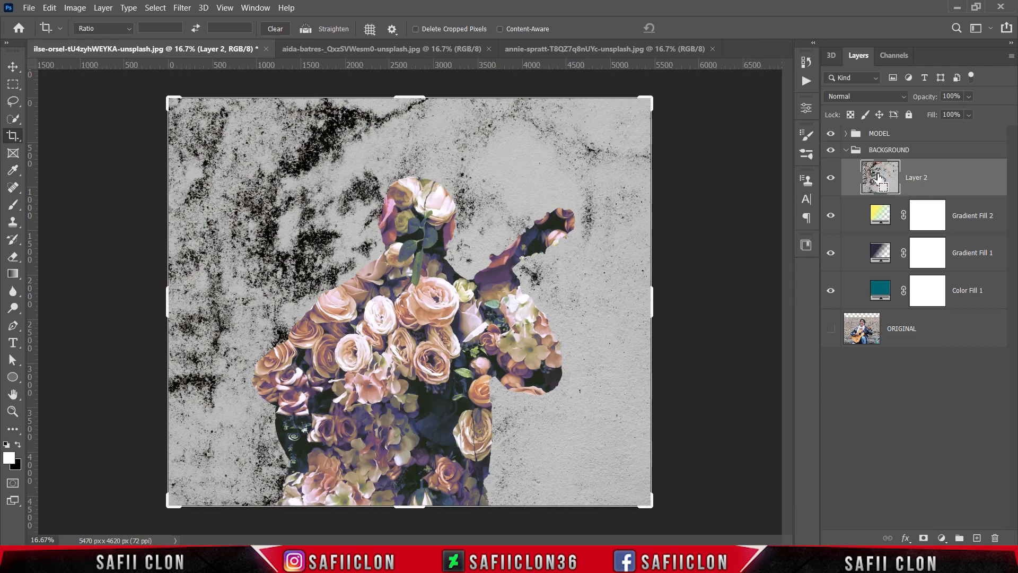
Step: Invert the colors of the wall texture layer and set its blend mode to Hard Light
key("ctrl+i")
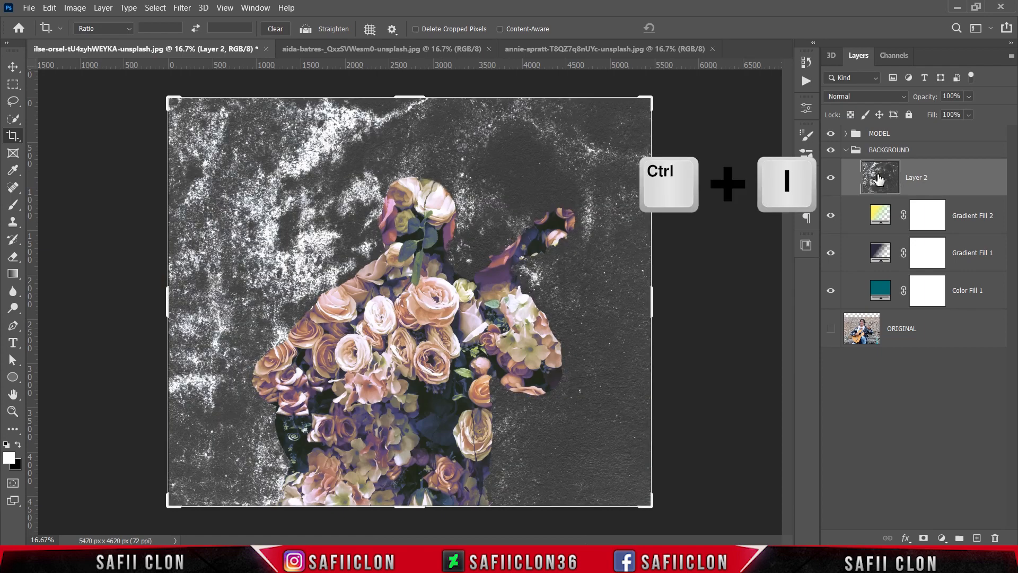
left_click(890, 97)
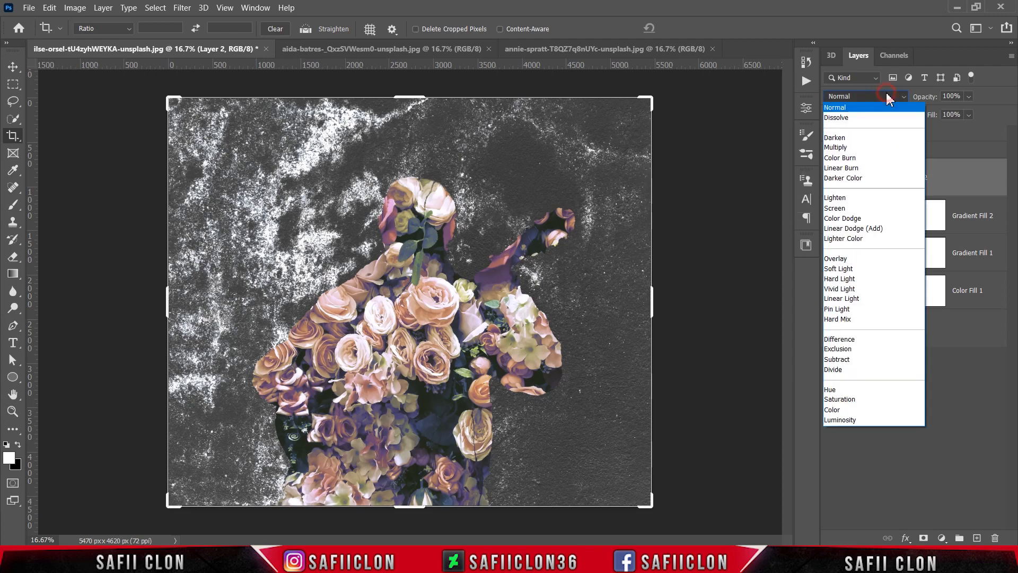
left_click(849, 279)
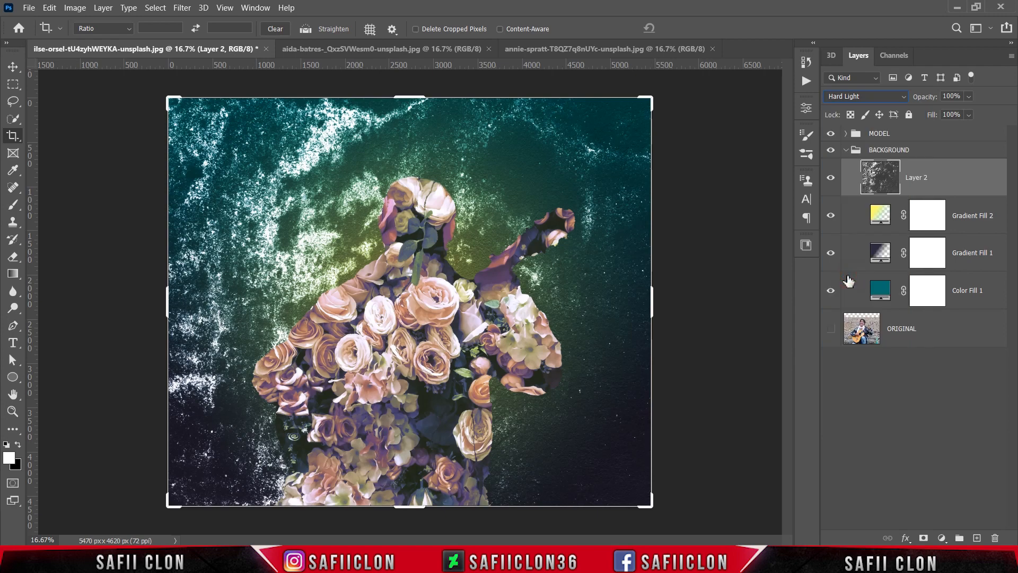
Step: Set Layer 2's Blend If dark sliders to a 0/192 split for This Layer and 0/19 for the Underlying Layer
right_click(962, 178)
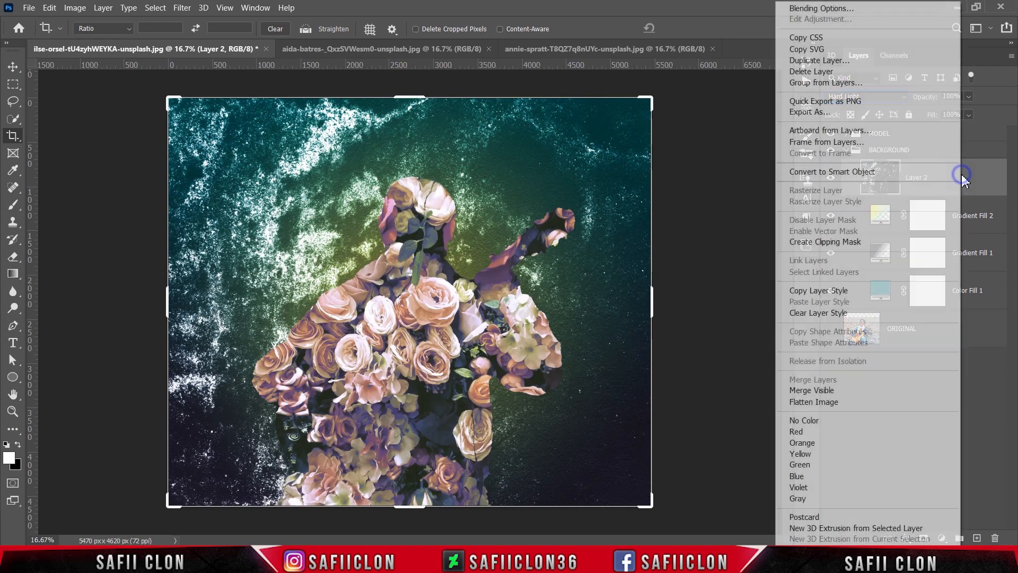
left_click(809, 9)
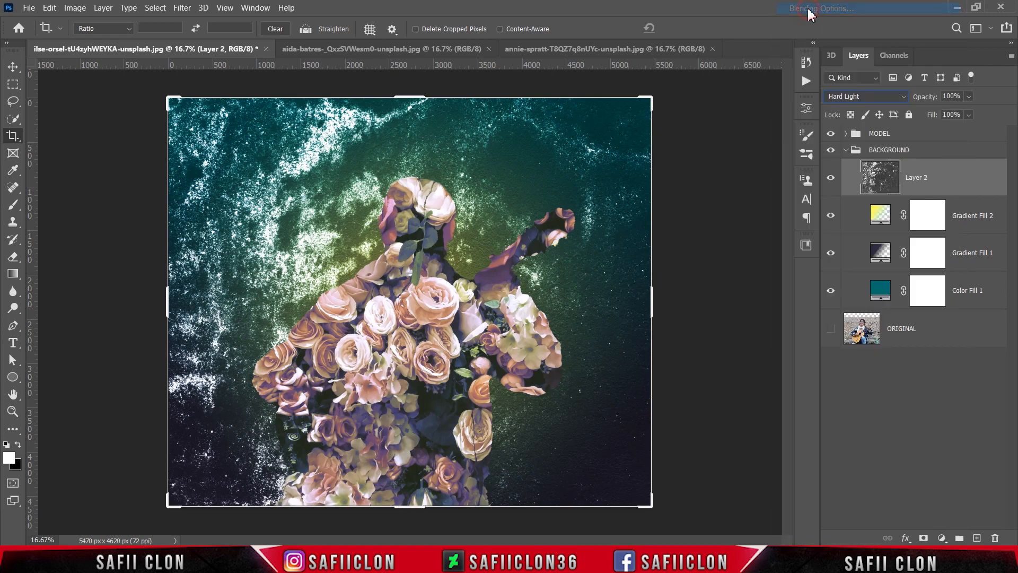
left_click_drag(652, 162, 694, 132)
left_click_drag(715, 363, 845, 364)
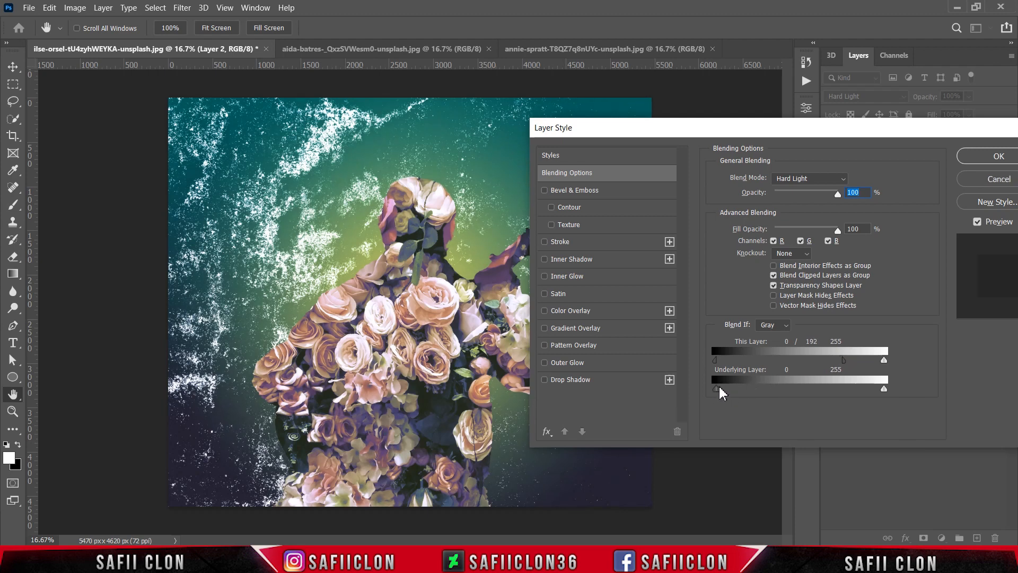
left_click_drag(718, 391, 718, 391)
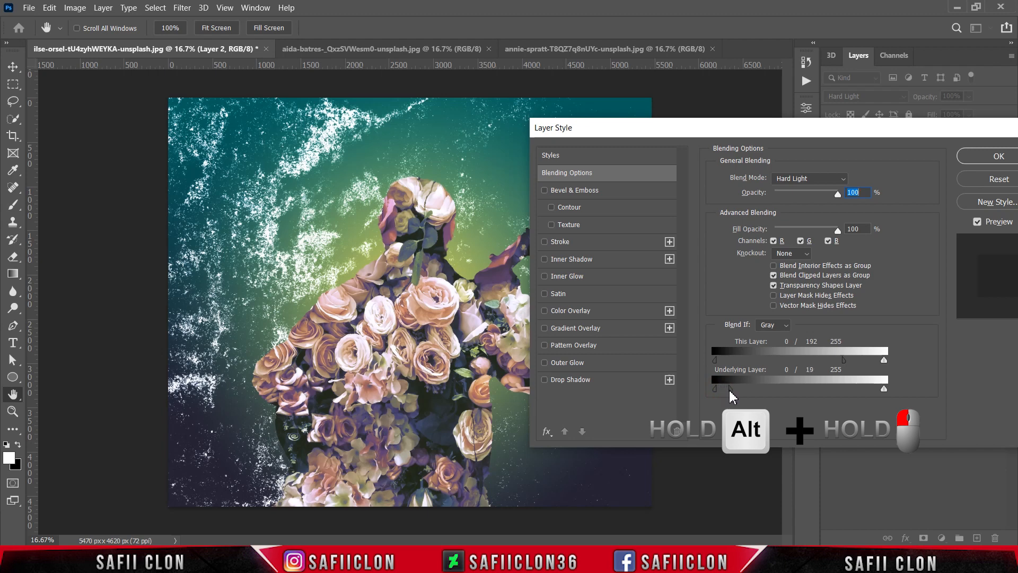
left_click_drag(730, 395, 730, 396)
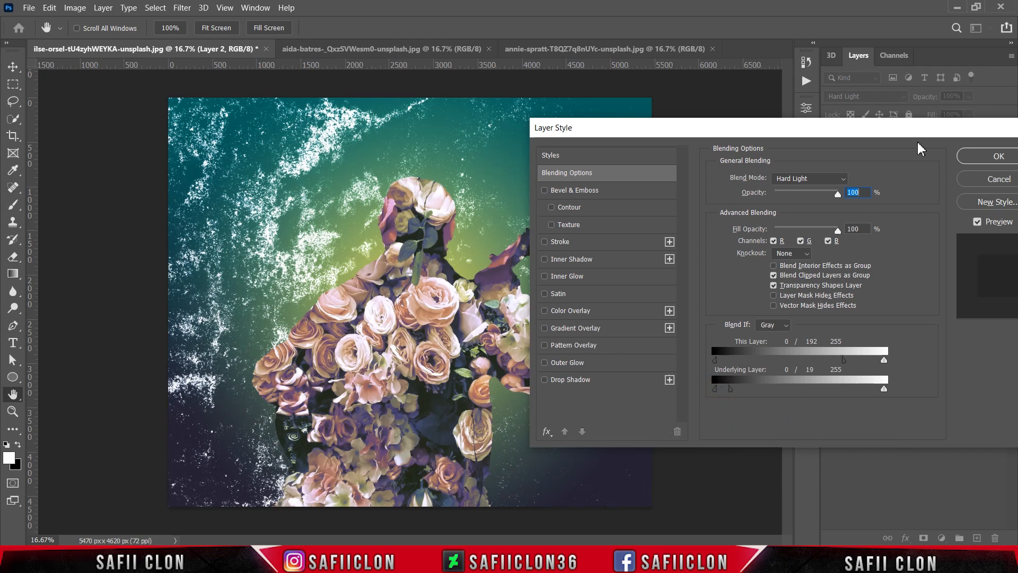
left_click_drag(918, 133, 685, 163)
left_click(766, 187)
key("c")
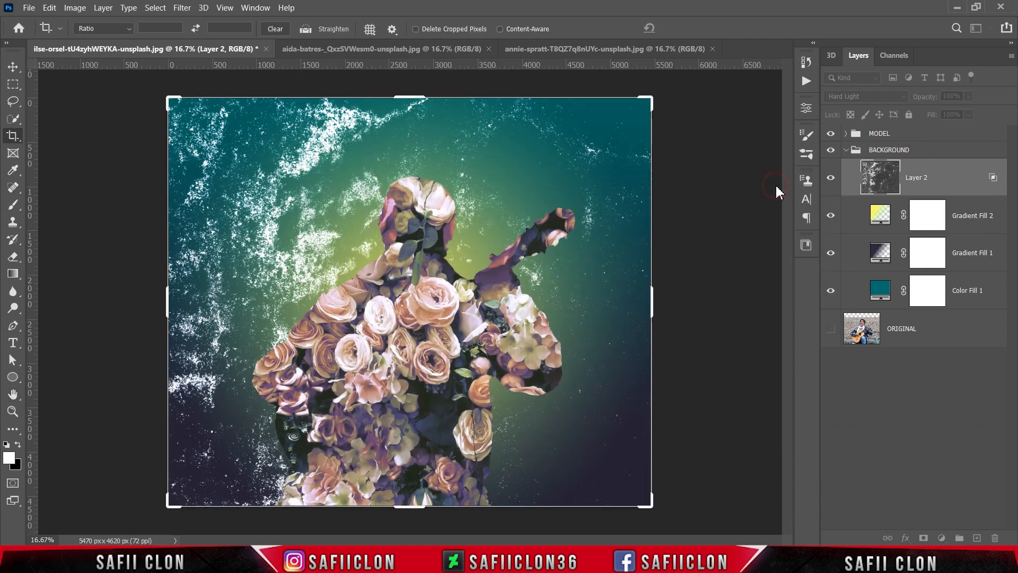
Step: Rotate the wall texture 90° clockwise, then tilt it to 87.61°, enlarge it to 115.66% and reposition it to cover the canvas
left_click(889, 177)
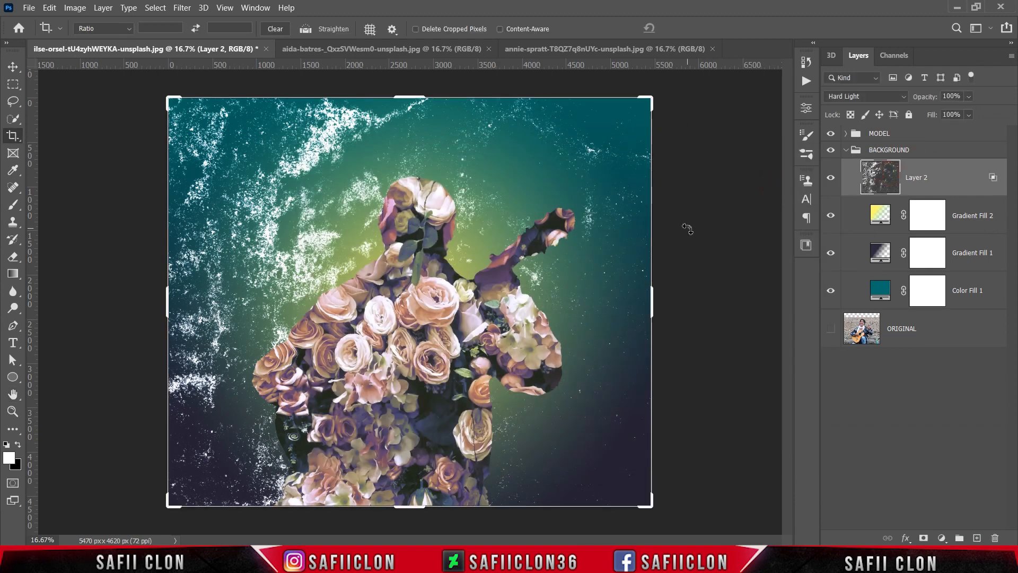
key("ctrl+t")
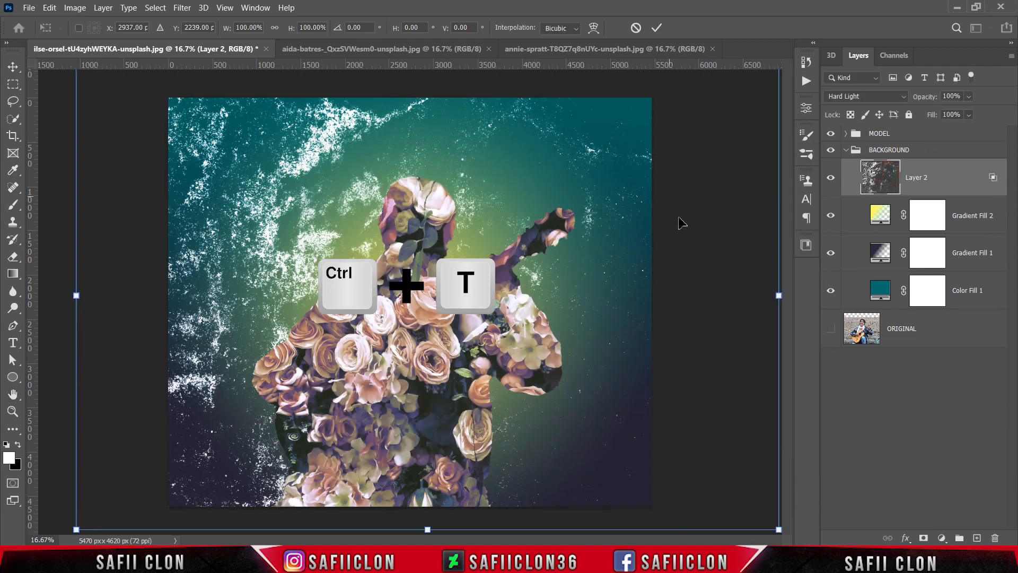
right_click(579, 218)
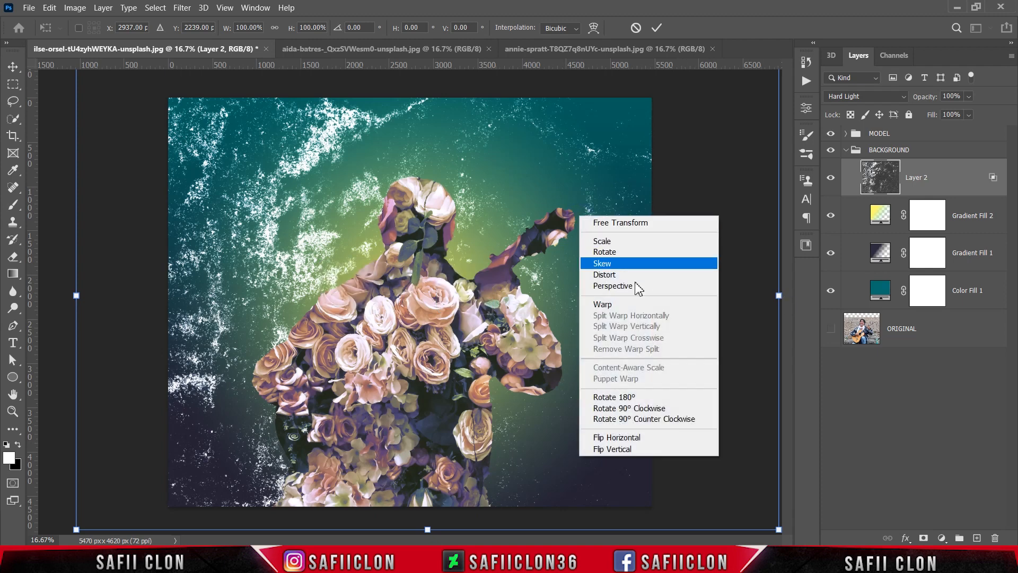
left_click(645, 412)
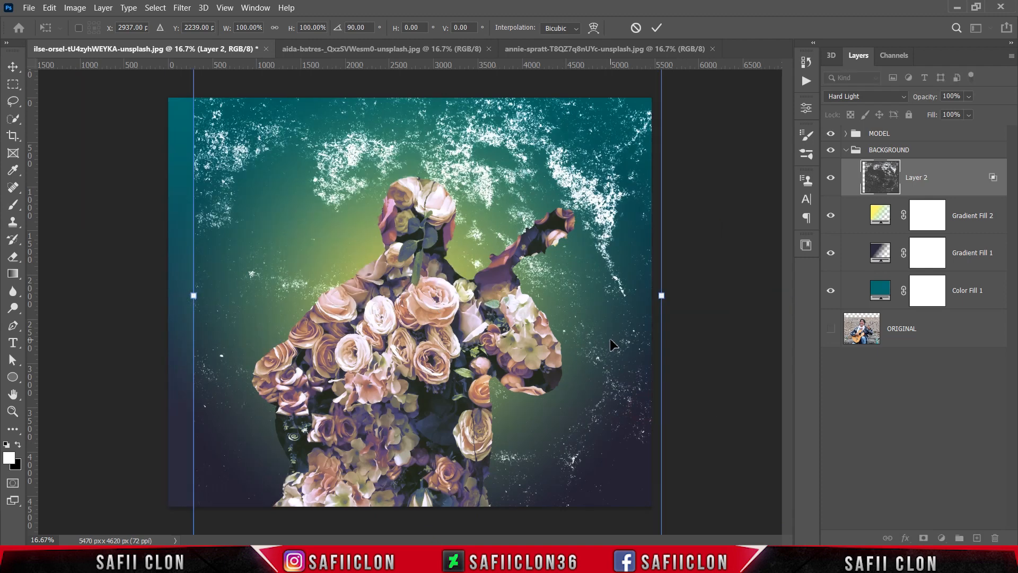
key("ctrl+minus")
left_click_drag(561, 218, 541, 217)
left_click_drag(621, 331, 610, 289)
left_click_drag(538, 296, 555, 314)
left_click_drag(653, 296, 660, 302)
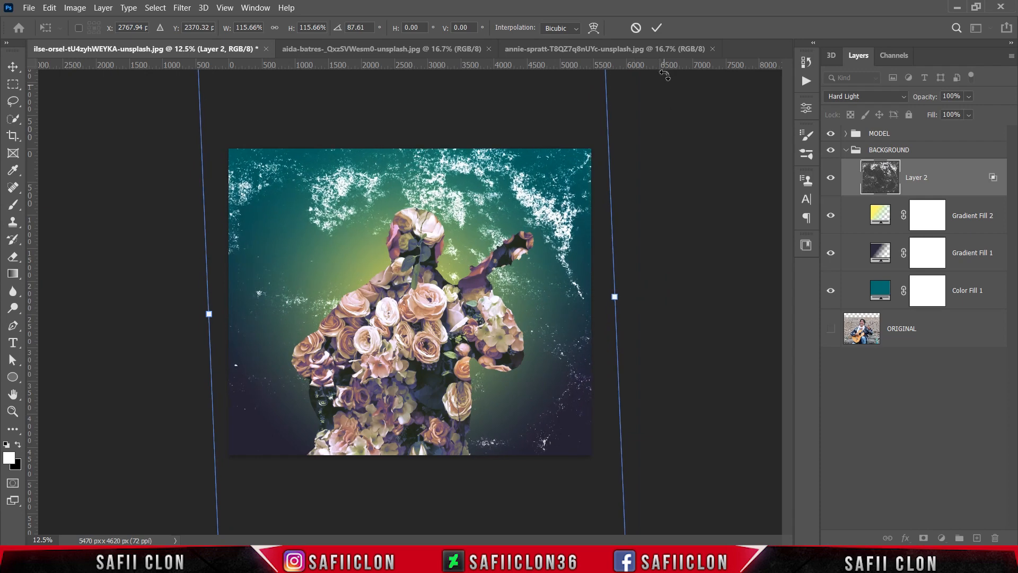
left_click(657, 29)
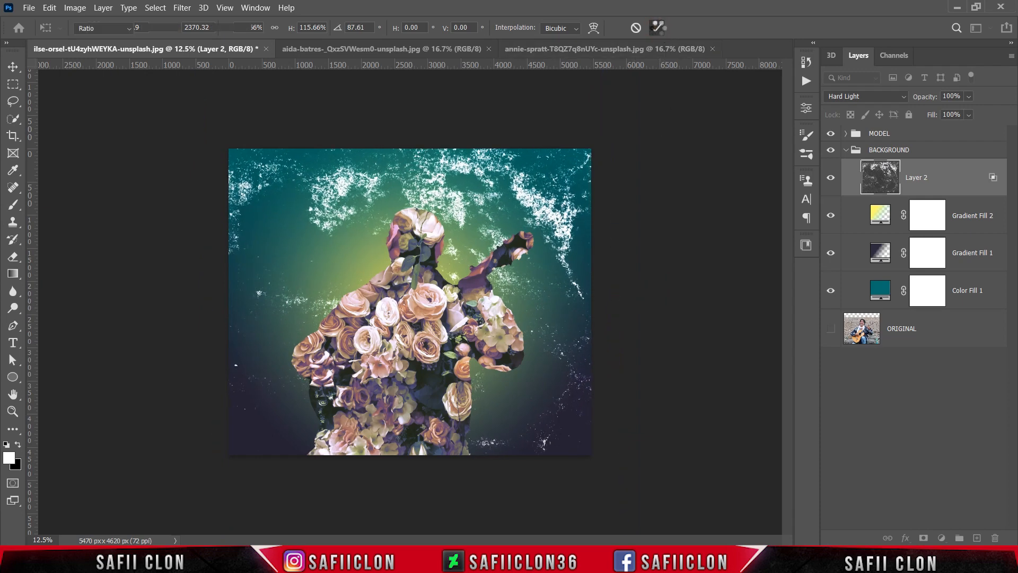
Step: Collapse the BACKGROUND group, expand the MODEL group and open the blending options of the masked MODEL layer
left_click(846, 151)
left_click(845, 133)
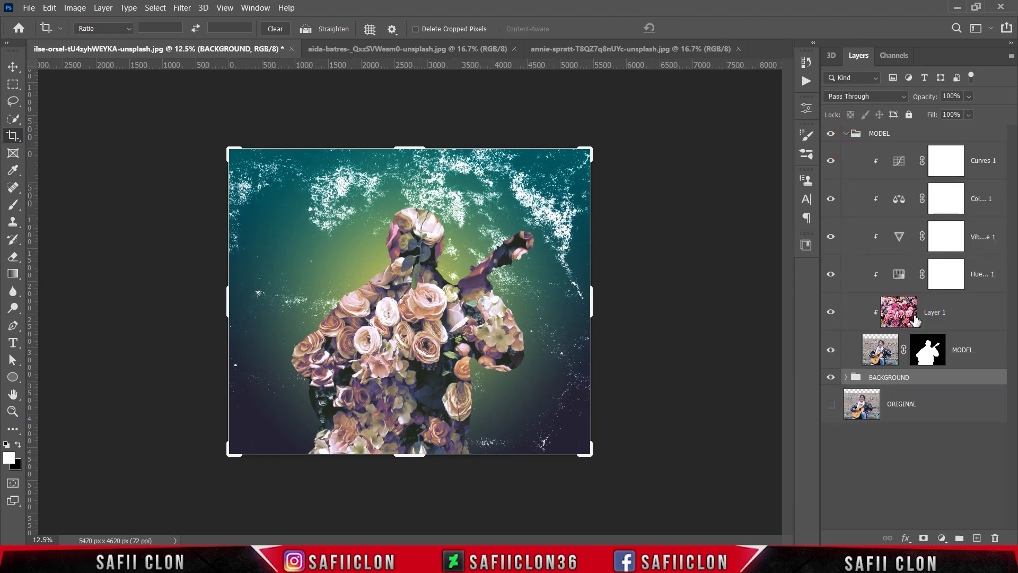
left_click(978, 345)
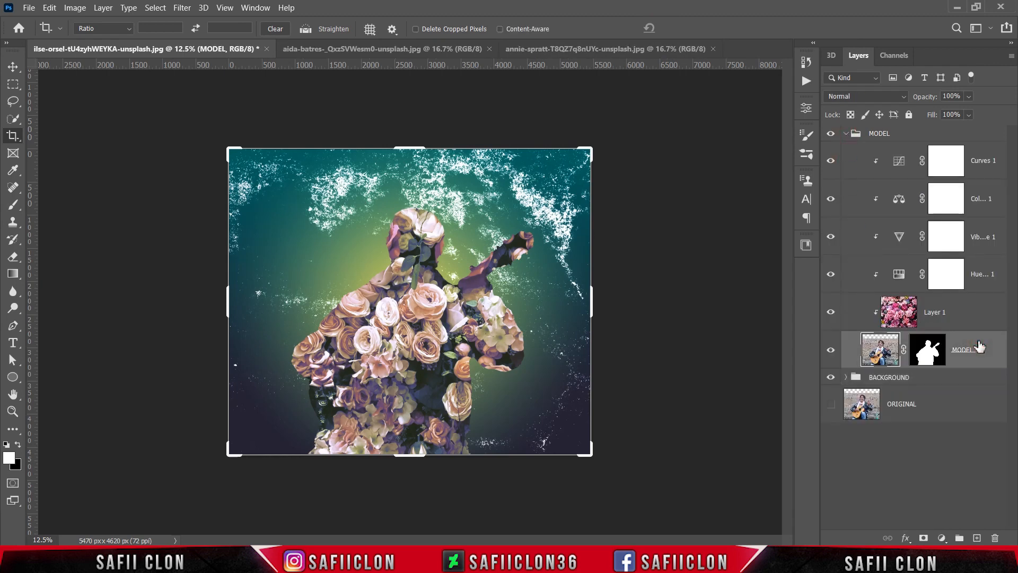
right_click(979, 346)
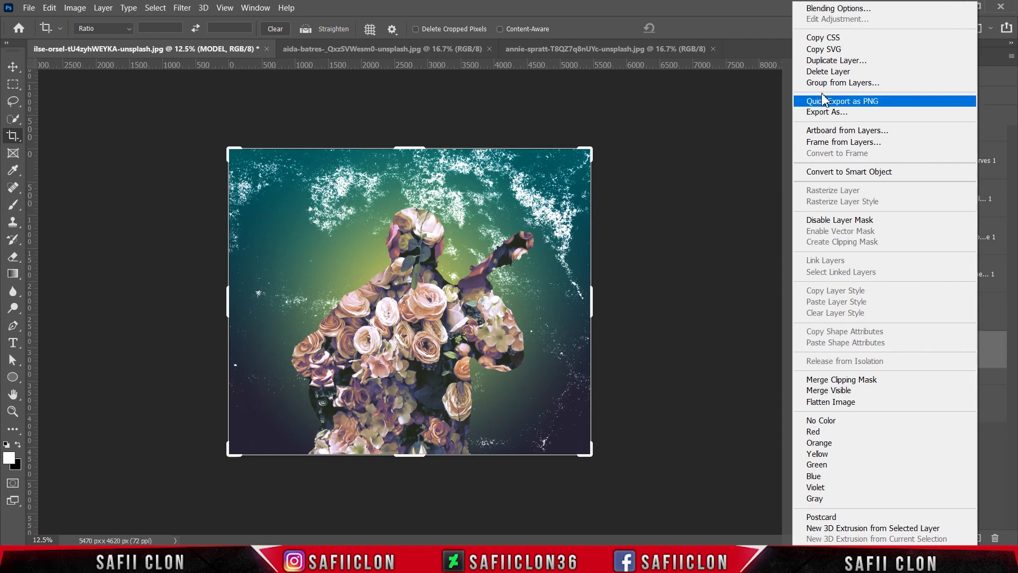
left_click(815, 10)
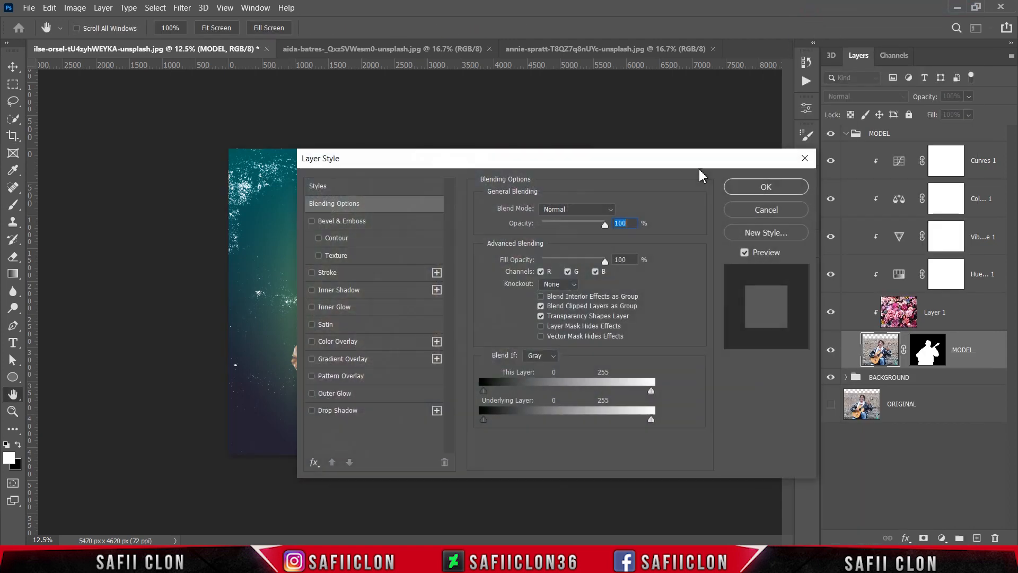
left_click_drag(518, 166, 730, 112)
key("ctrl+plus")
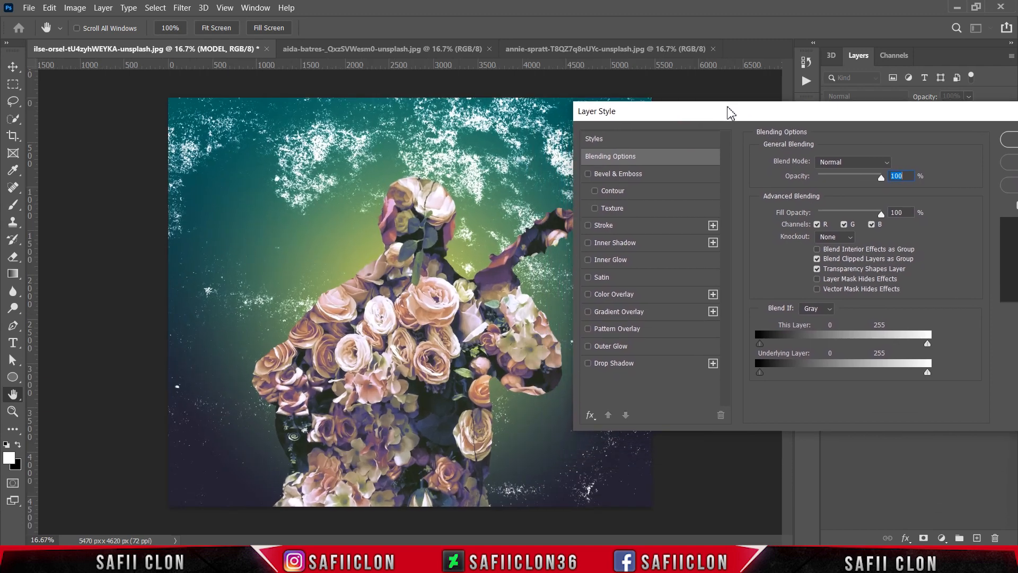
Step: Add a white 16 px stroke to the MODEL layer, positioned Inside, with Overlay blend mode and 100% opacity
left_click(605, 226)
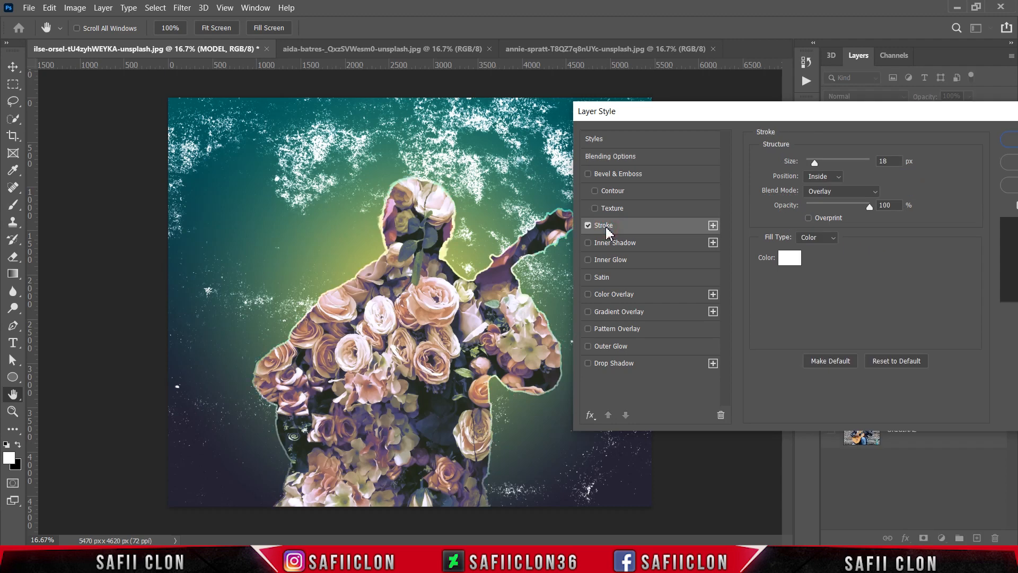
left_click(836, 178)
left_click(823, 197)
left_click(853, 191)
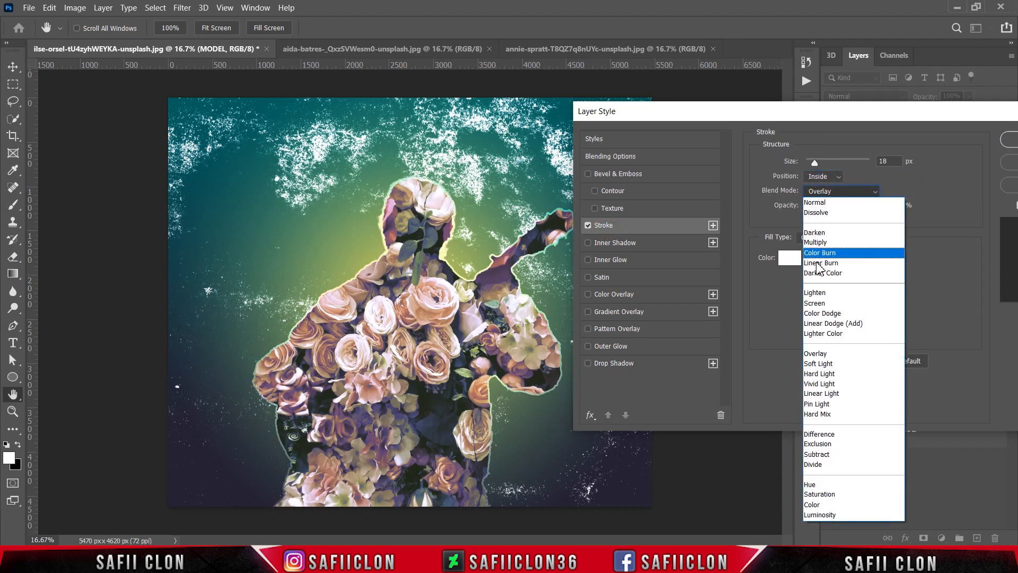
left_click(823, 354)
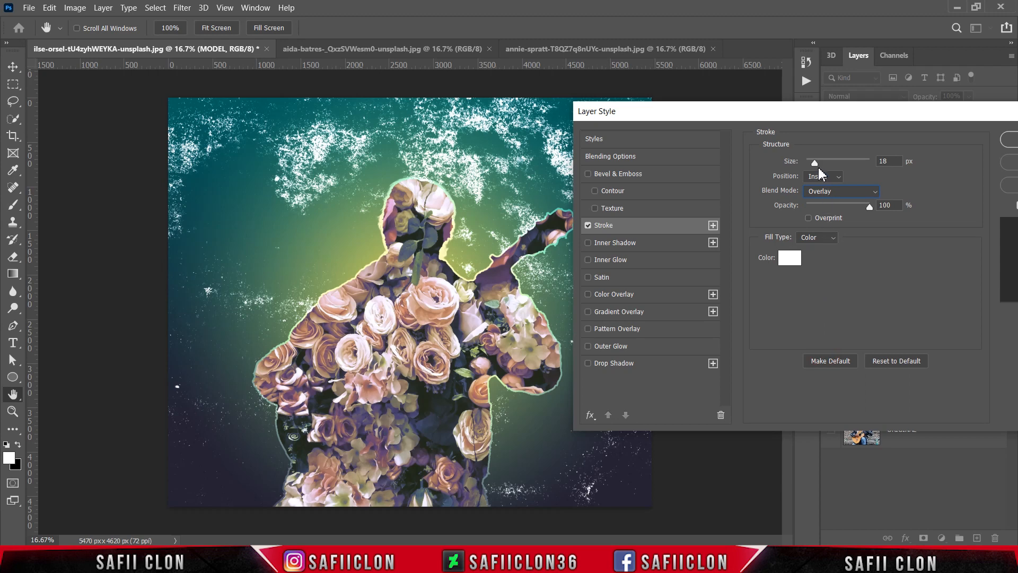
left_click_drag(815, 162, 812, 162)
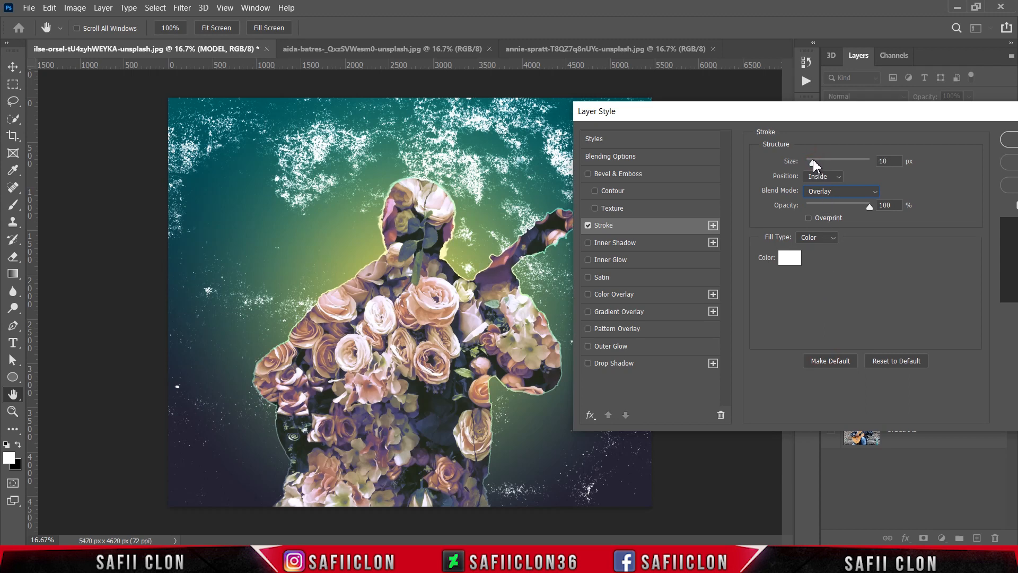
left_click(815, 165)
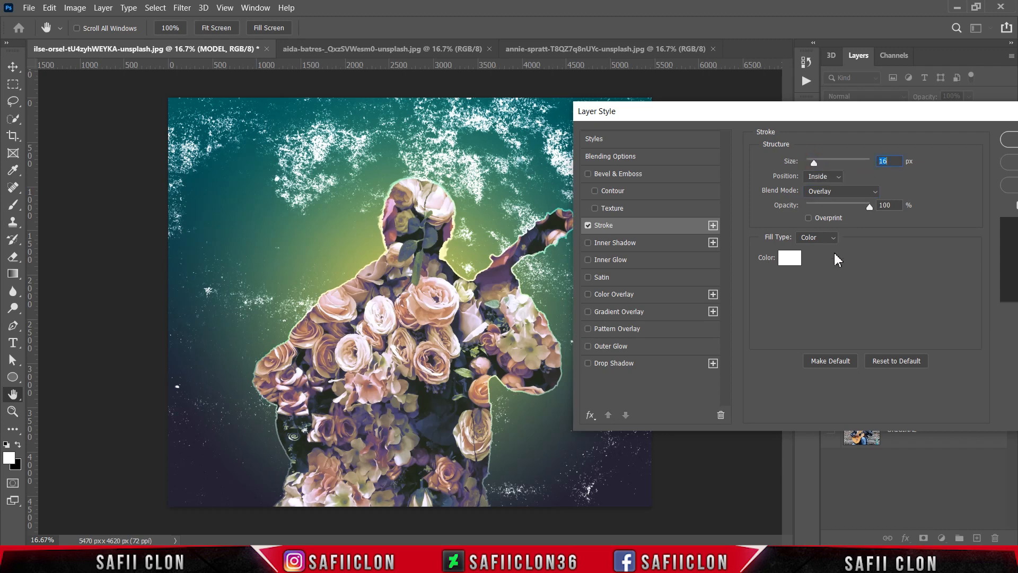
left_click(790, 259)
left_click(659, 153)
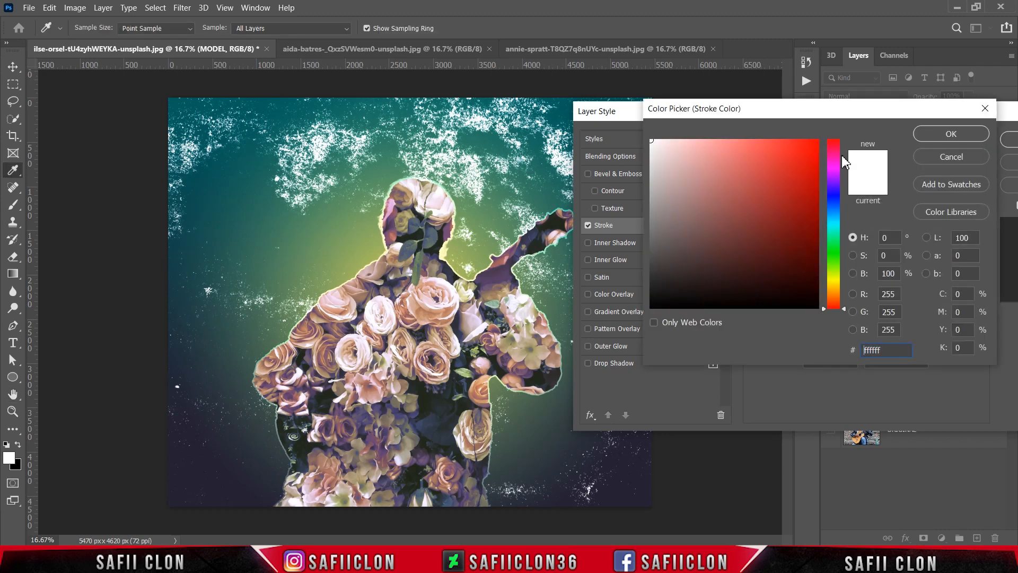
left_click(931, 138)
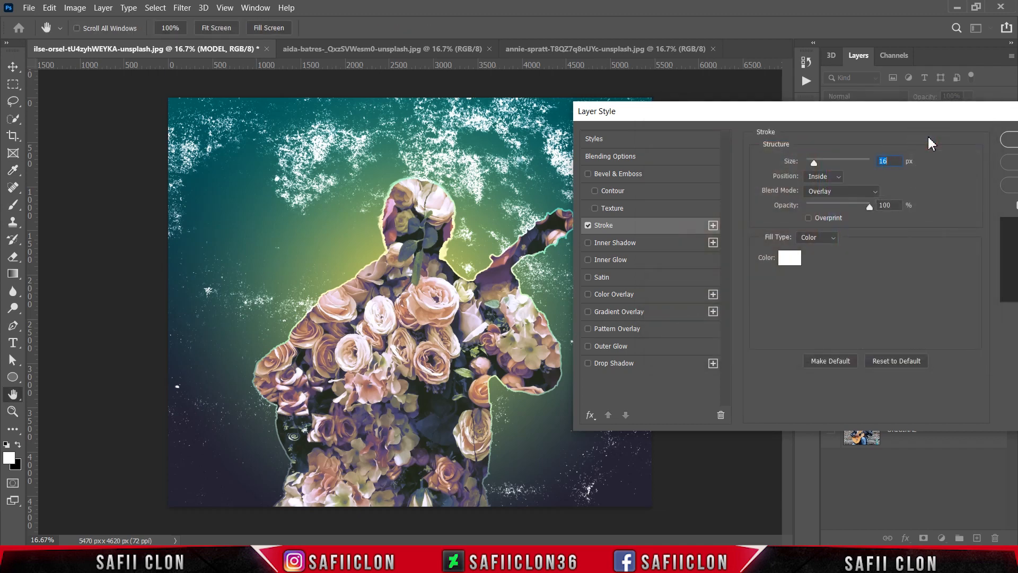
Step: Add a black Normal drop shadow to the MODEL layer with 55% opacity, angle -140°, distance 85 px, spread 0%, size 81 px and noise 0%
left_click(625, 365)
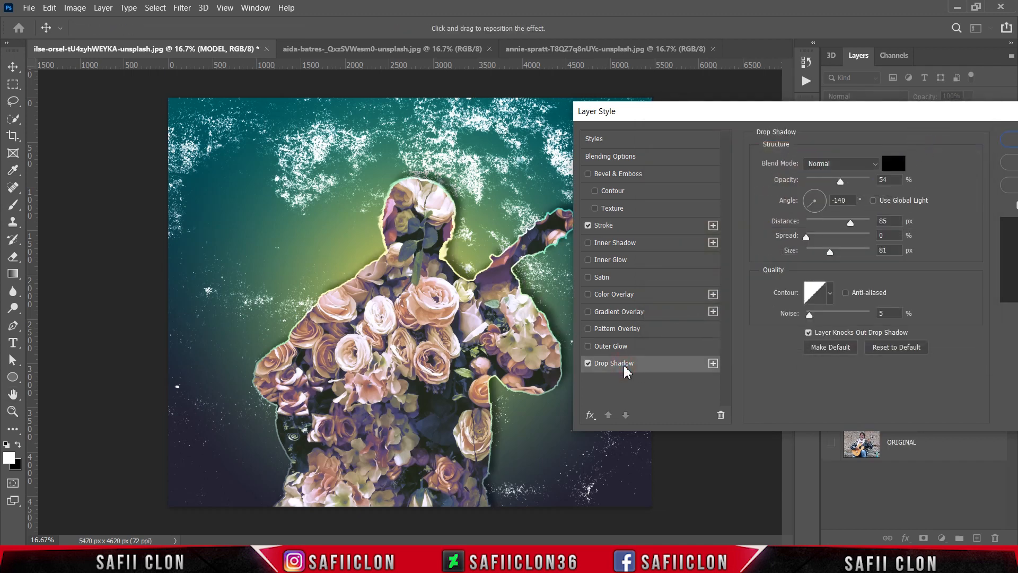
left_click(859, 171)
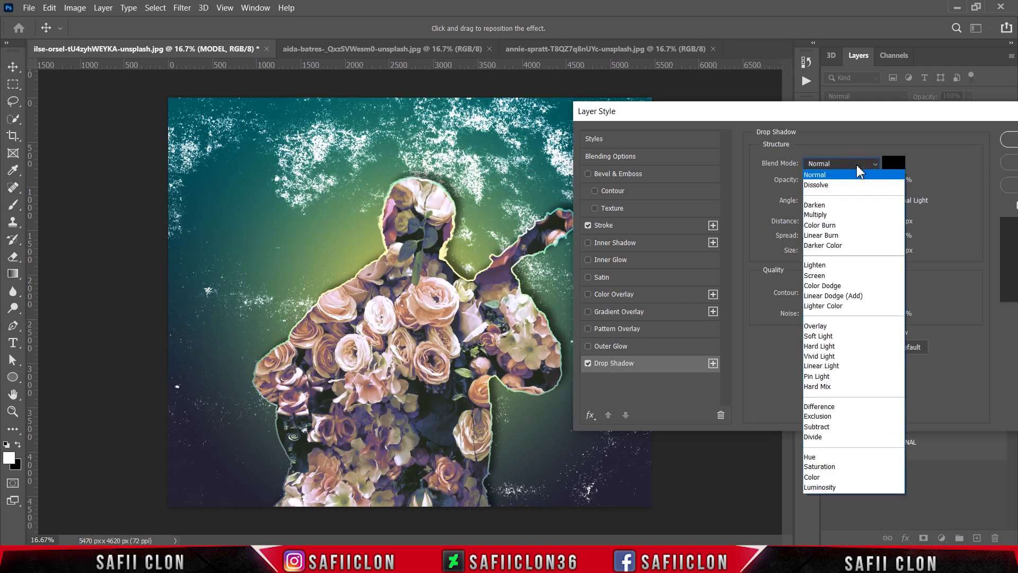
left_click(834, 177)
left_click(894, 163)
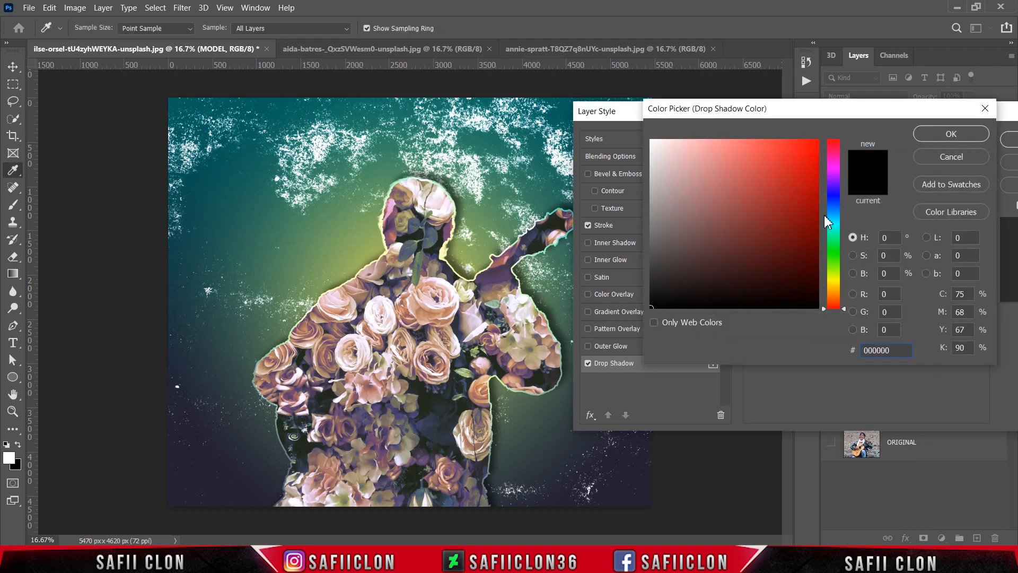
left_click(949, 135)
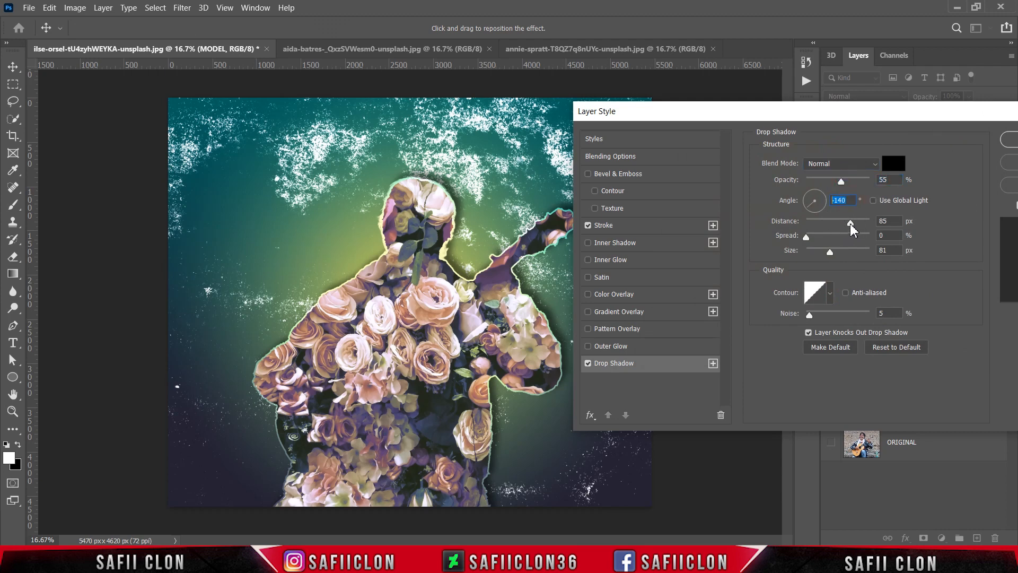
mouse_move(851, 227)
left_mouse_down()
mouse_move(817, 228)
mouse_move(850, 227)
left_mouse_up()
left_click(805, 237)
left_click_drag(807, 316, 805, 316)
left_click_drag(920, 117, 716, 149)
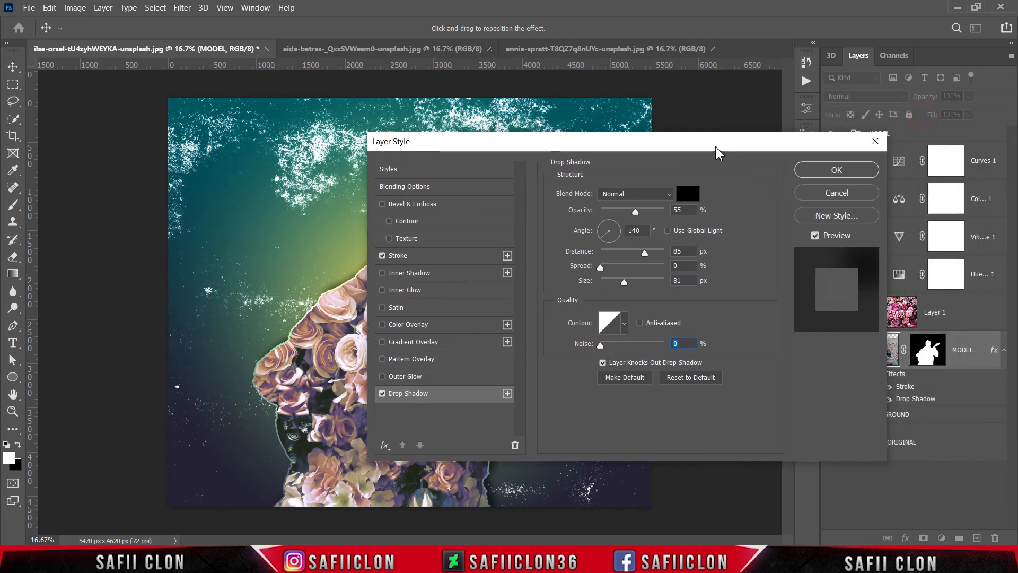
left_click(836, 170)
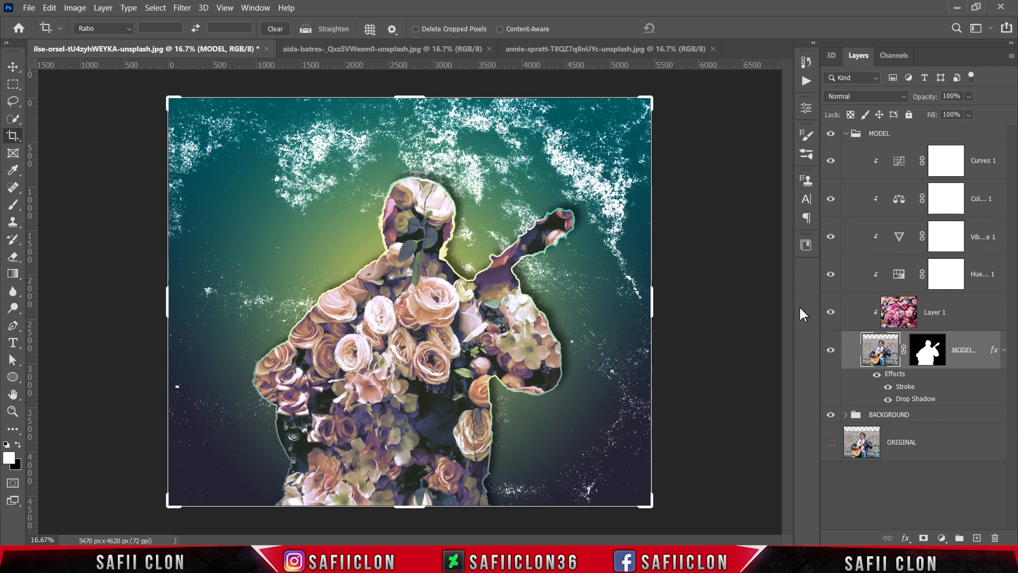
Step: Collapse the MODEL group and add a point text layer above it reading "Wall of Roses" in Akira Expanded Super Bold
left_click(845, 136)
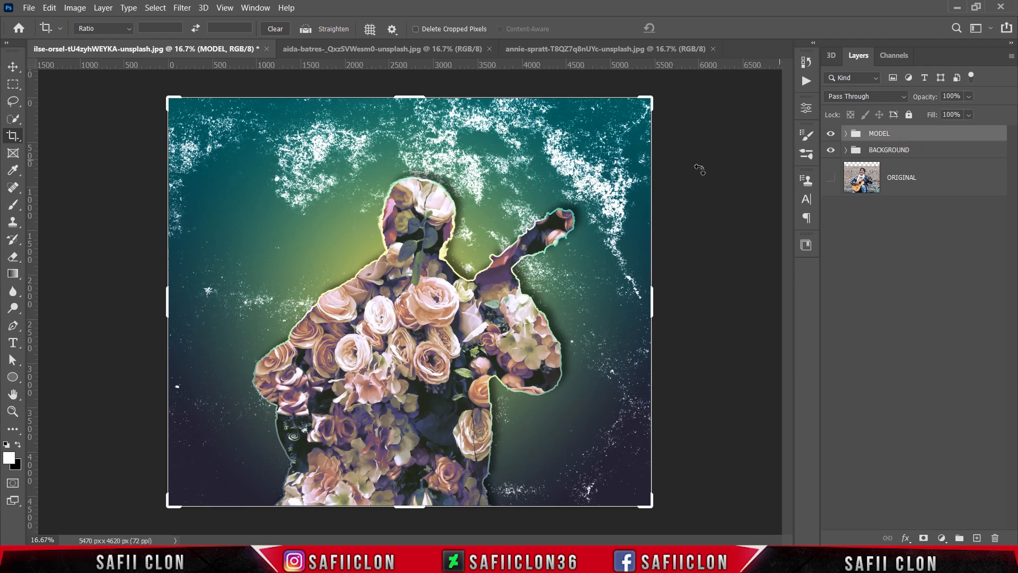
left_click(13, 68)
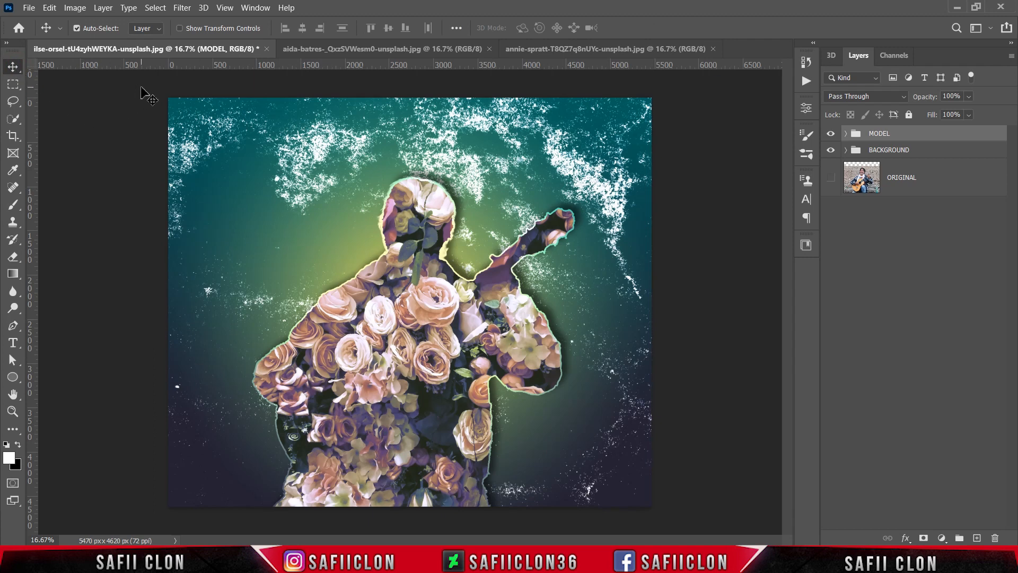
left_click(15, 346)
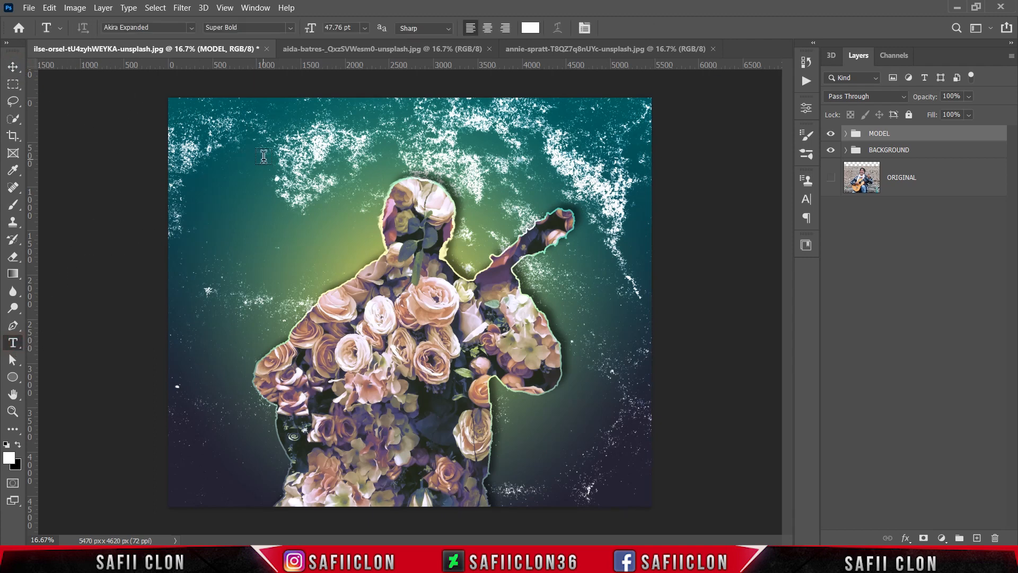
left_click(310, 201)
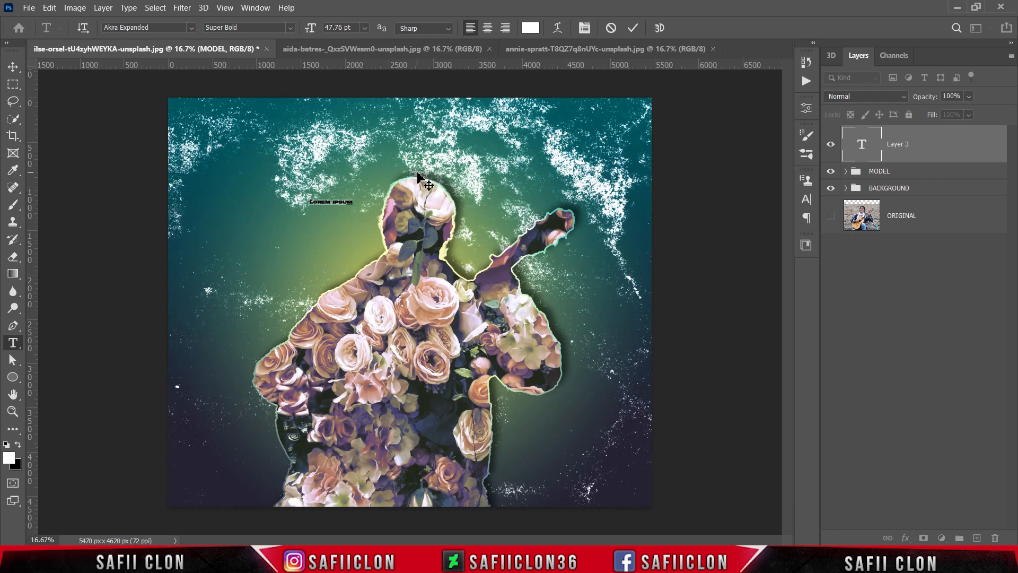
key("BackSpace")
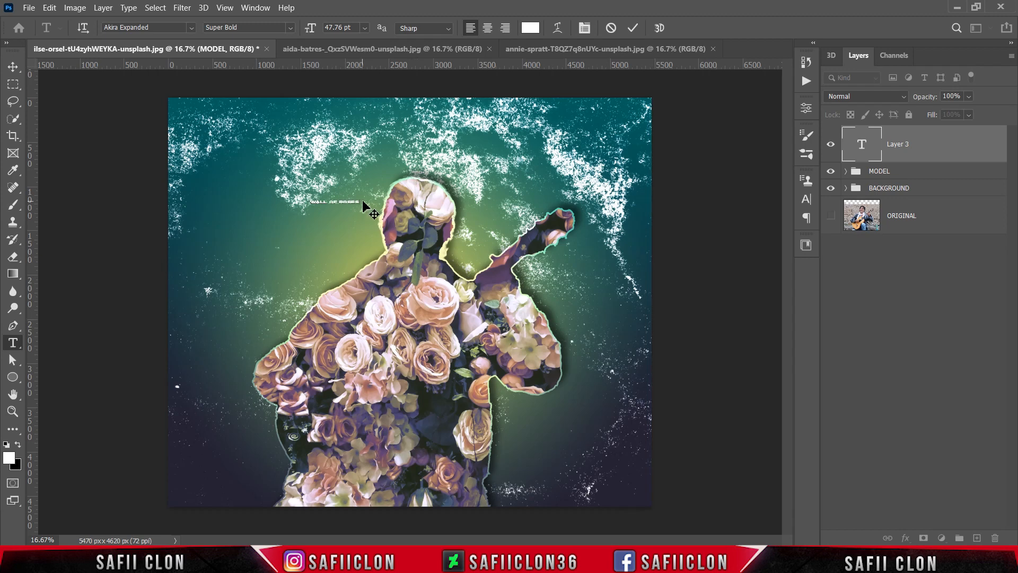
Step: Set the font size of the whole "Wall of Roses" text to 400 pt
left_click_drag(359, 202, 315, 200)
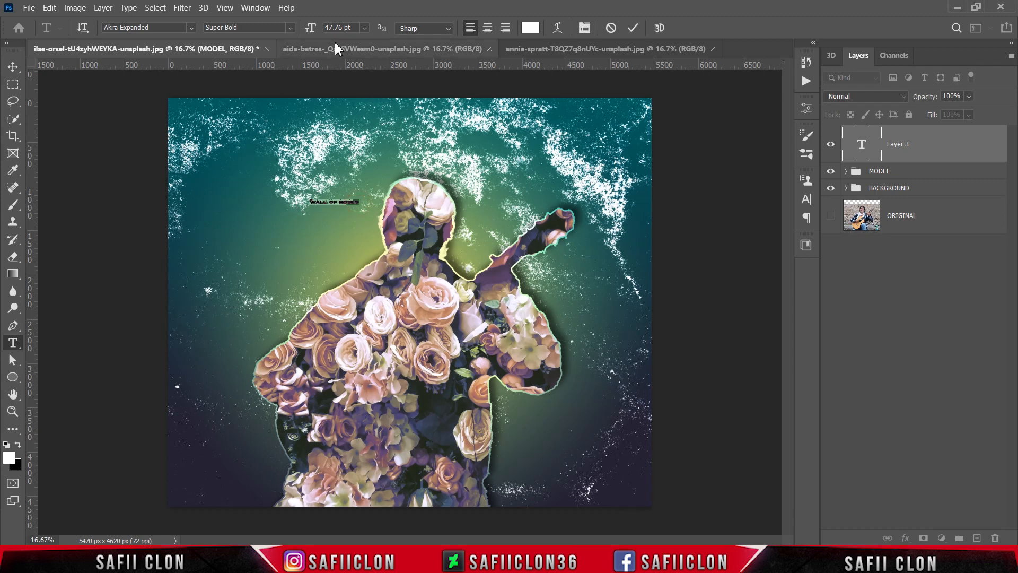
left_click_drag(316, 32, 425, 33)
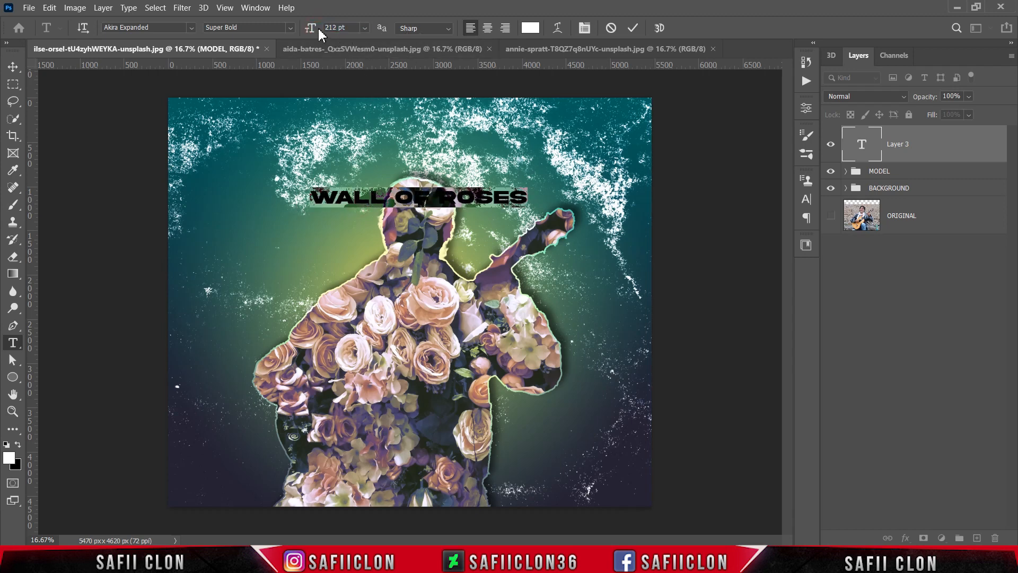
left_click_drag(317, 30, 438, 32)
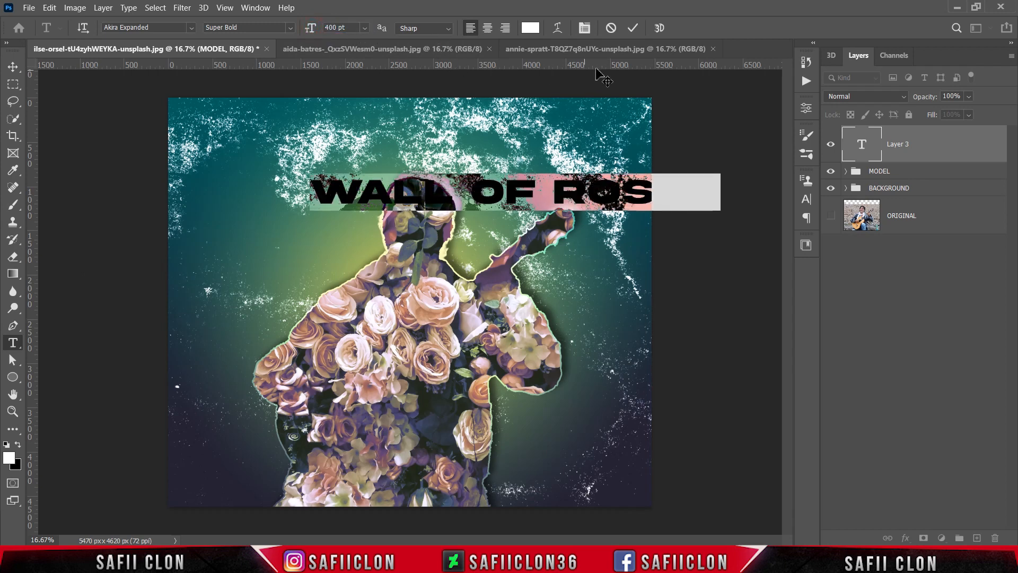
Step: Change the "Wall of Roses" text colour to yellow #e9dd1b and commit the text
left_click(530, 28)
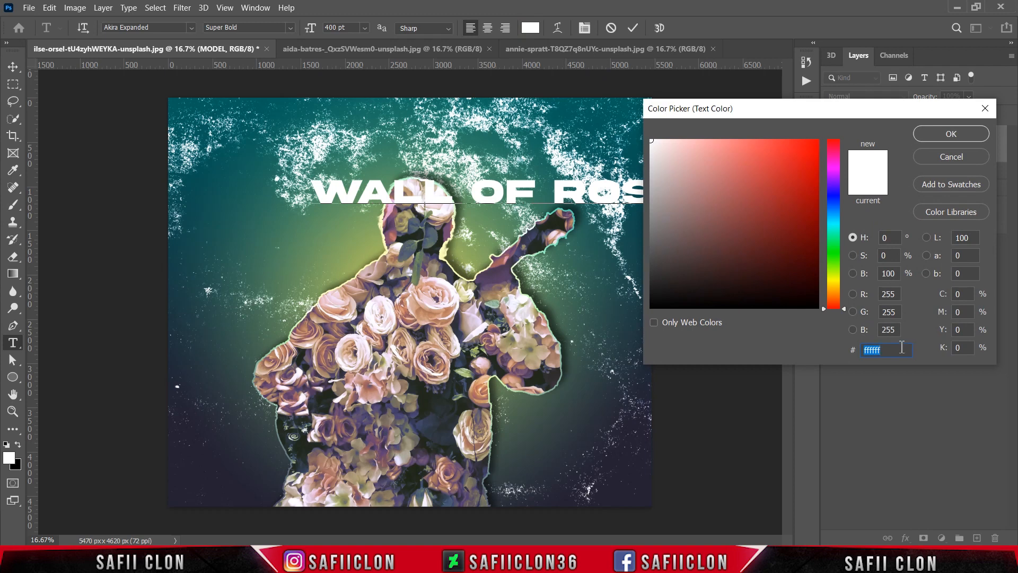
left_click(831, 303)
left_click_drag(831, 304, 831, 285)
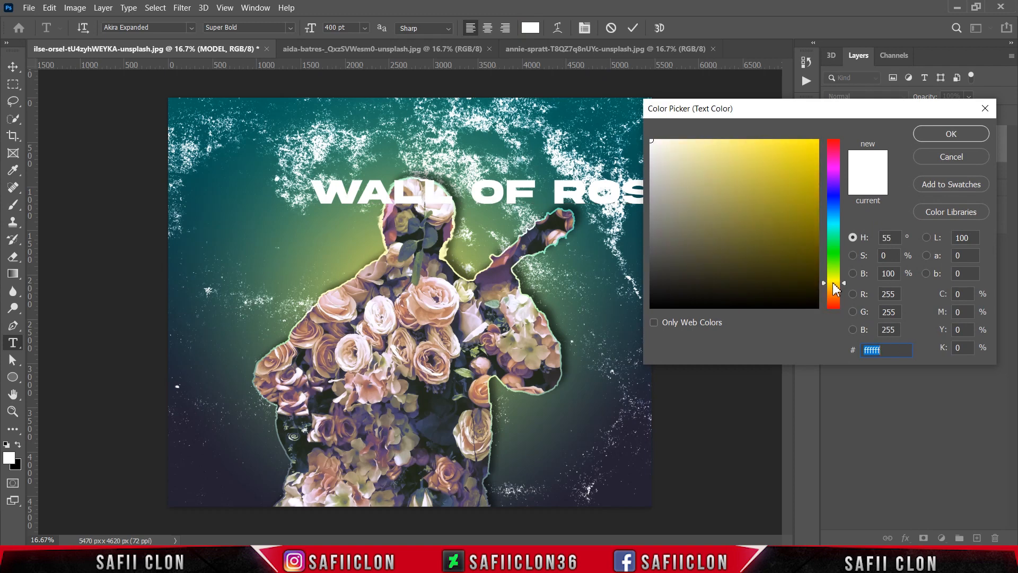
mouse_move(774, 193)
left_mouse_down()
mouse_move(782, 145)
mouse_move(793, 166)
mouse_move(791, 152)
mouse_move(799, 154)
left_mouse_up()
left_click_drag(834, 283, 832, 283)
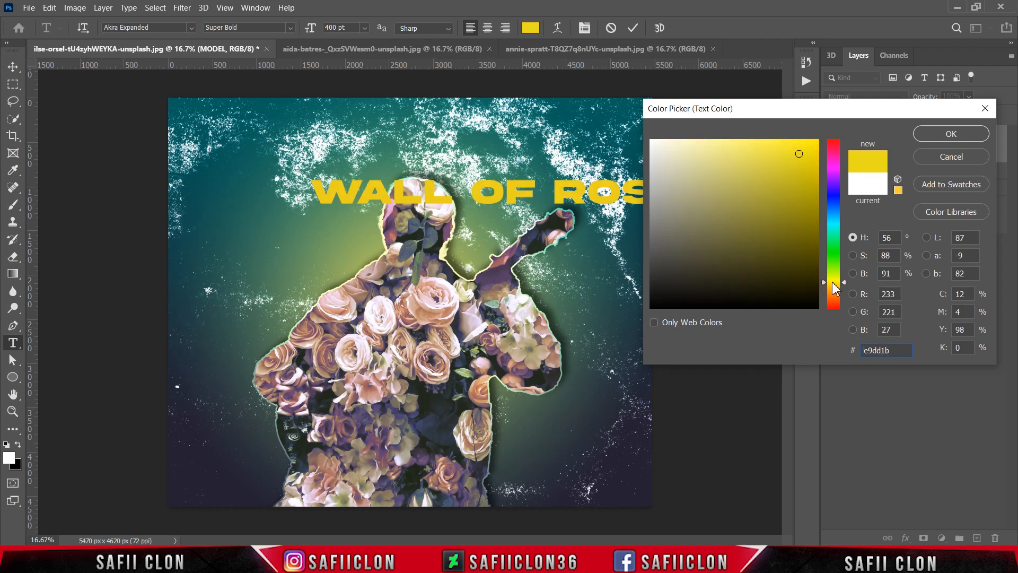
left_click(951, 134)
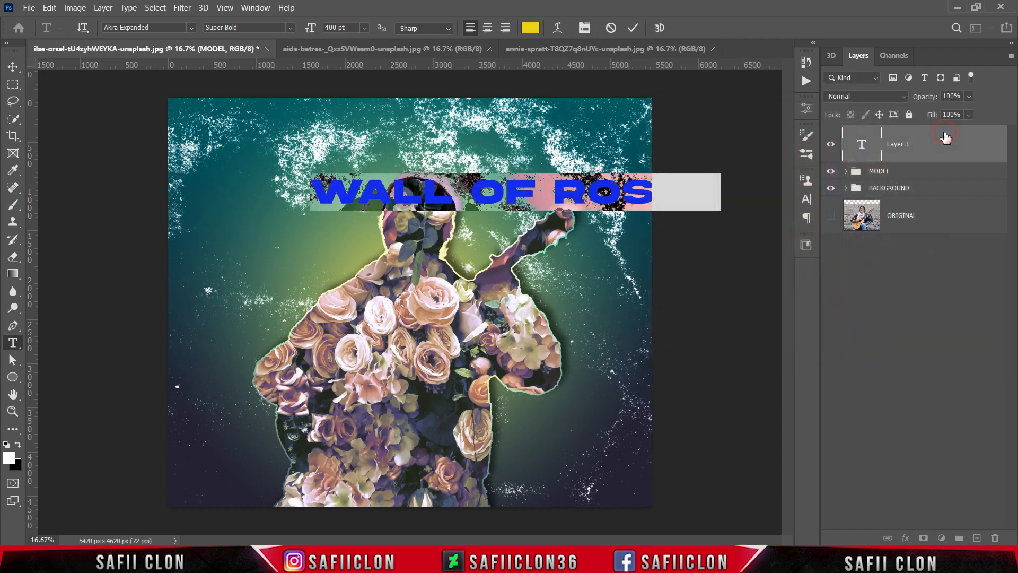
left_click(632, 28)
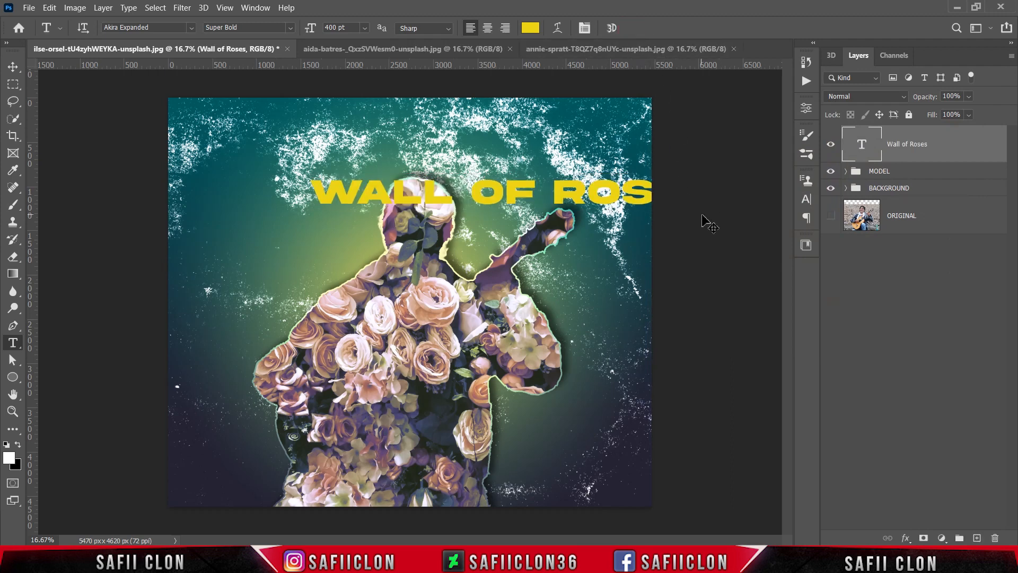
Step: Move the "Wall of Roses" text to the middle of the canvas, across the figure's chest, at its current scale
key("ctrl+t")
left_click_drag(615, 202, 492, 313)
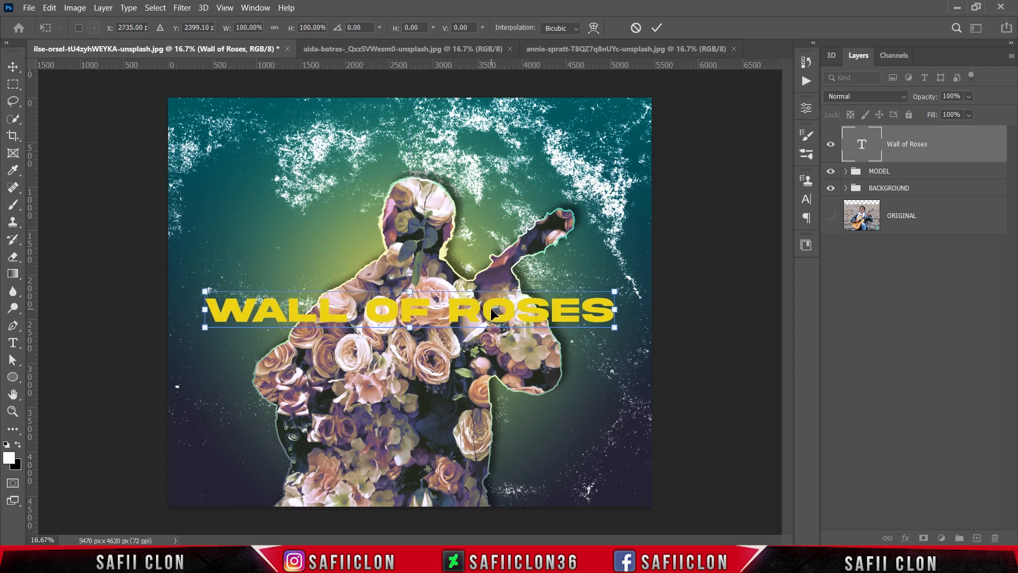
left_click(663, 24)
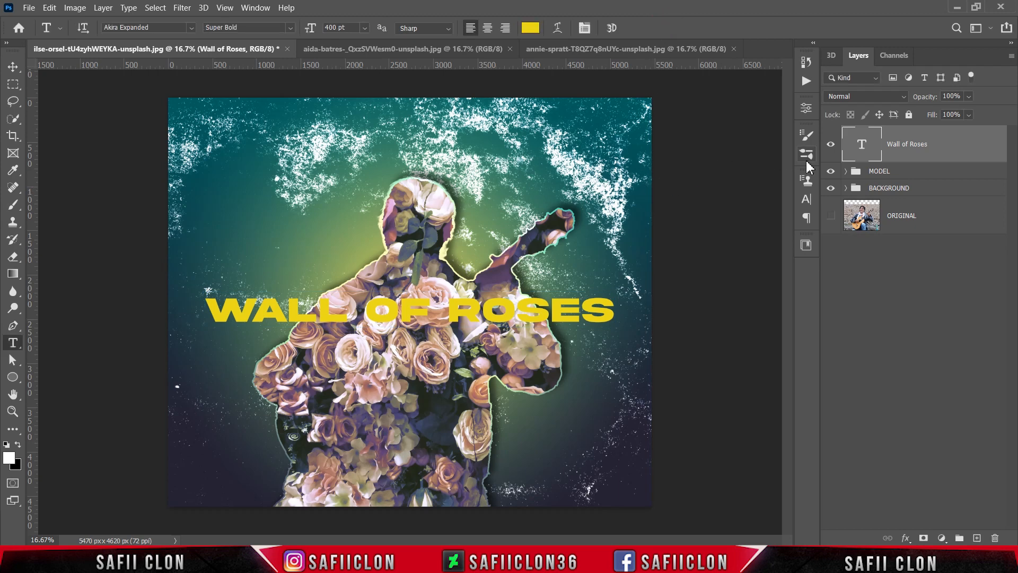
Step: Add a drop shadow with Normal blend mode to the Wall of Roses text layer
right_click(936, 141)
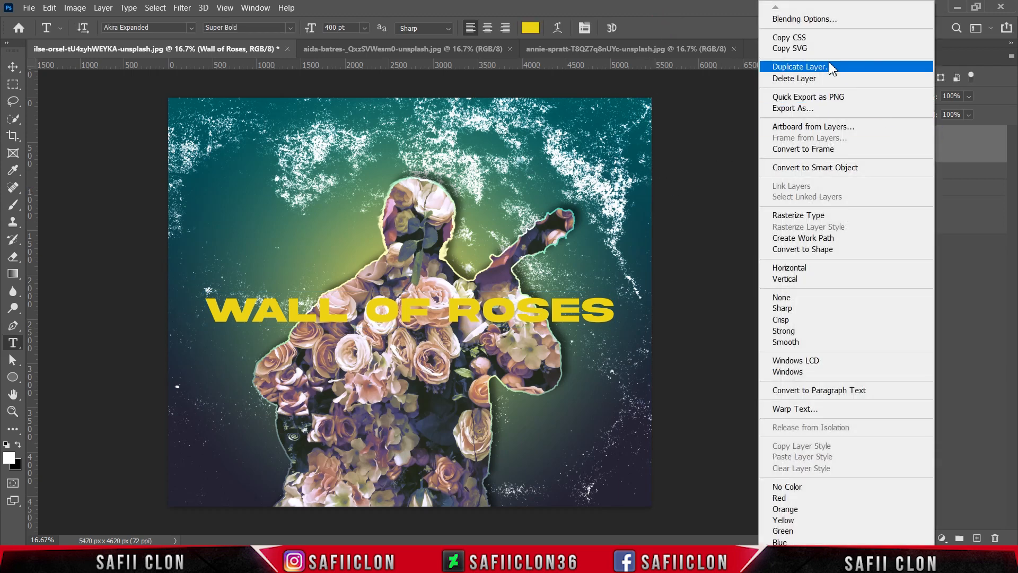
left_click(801, 19)
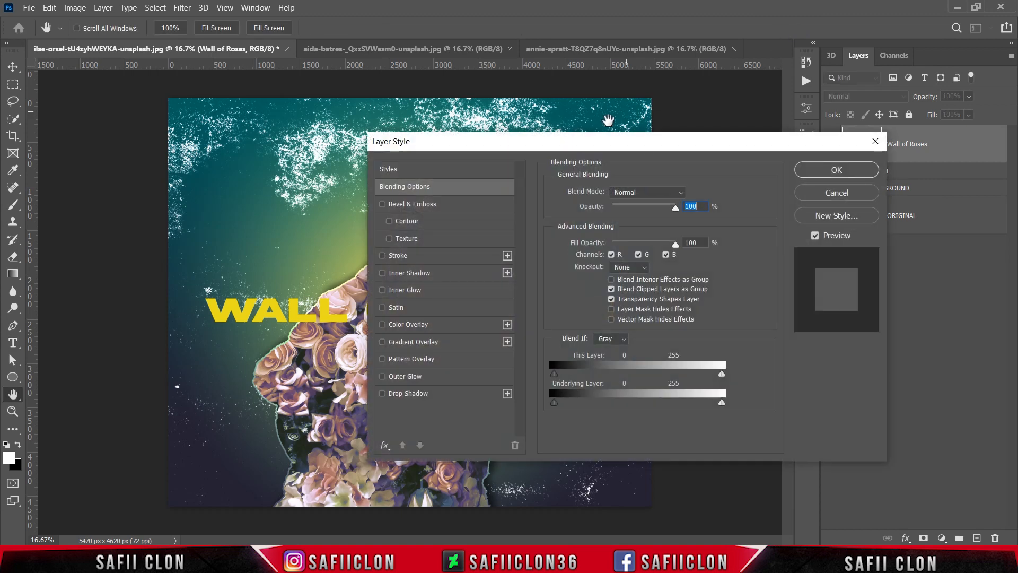
left_click_drag(548, 138, 726, 115)
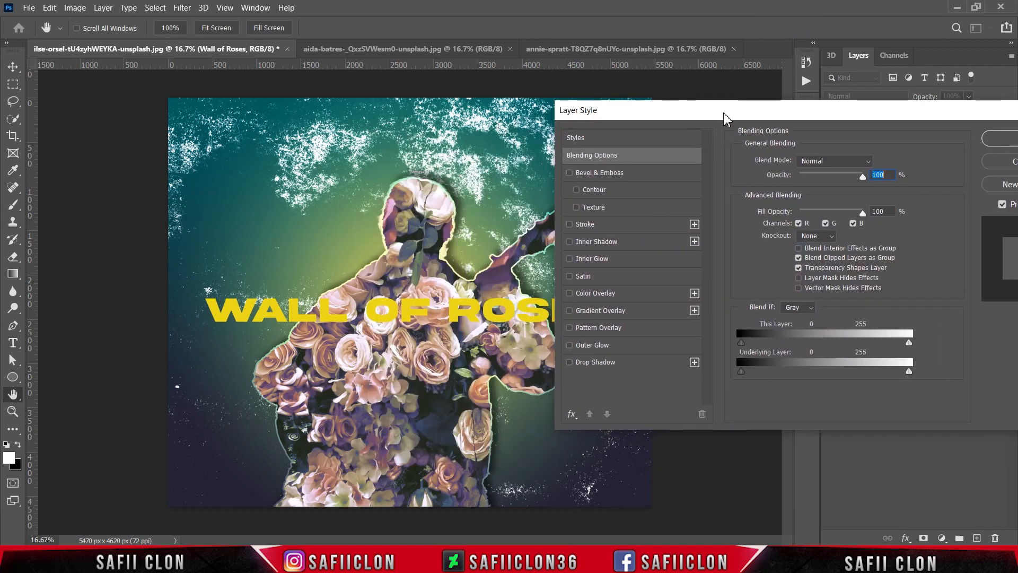
left_click(608, 363)
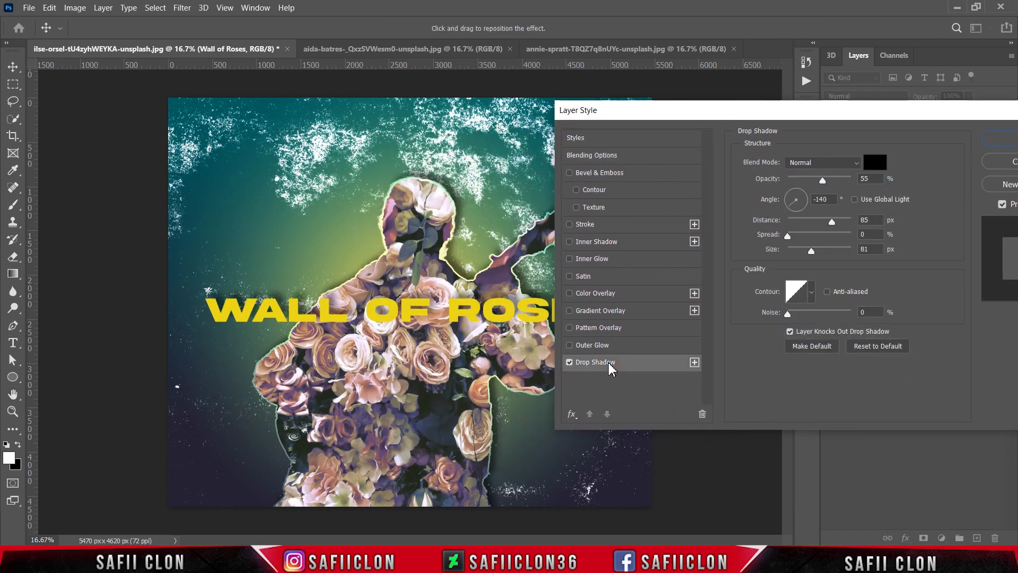
left_click(852, 163)
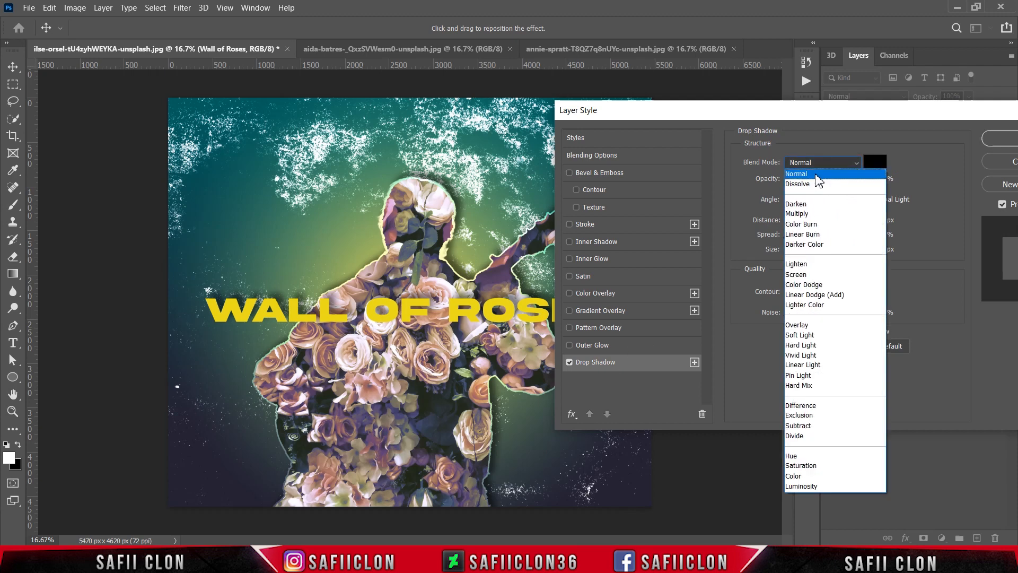
left_click(816, 175)
Step: Set the text's drop shadow to red #e50b39 with 92% opacity, distance 83 px, spread 1% and size 90 px
left_click(875, 162)
left_click_drag(898, 348, 793, 324)
type("e50")
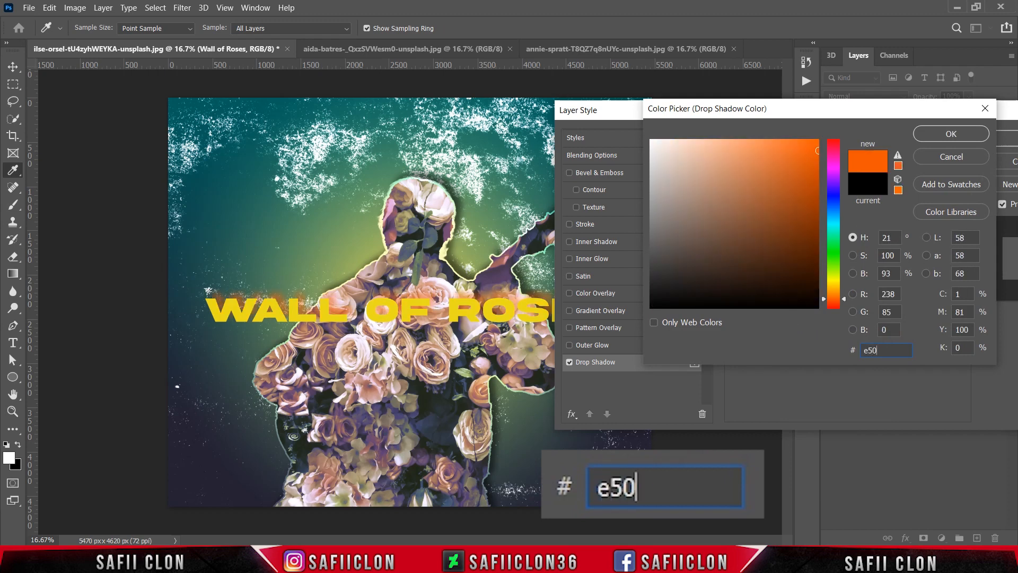
type("b39")
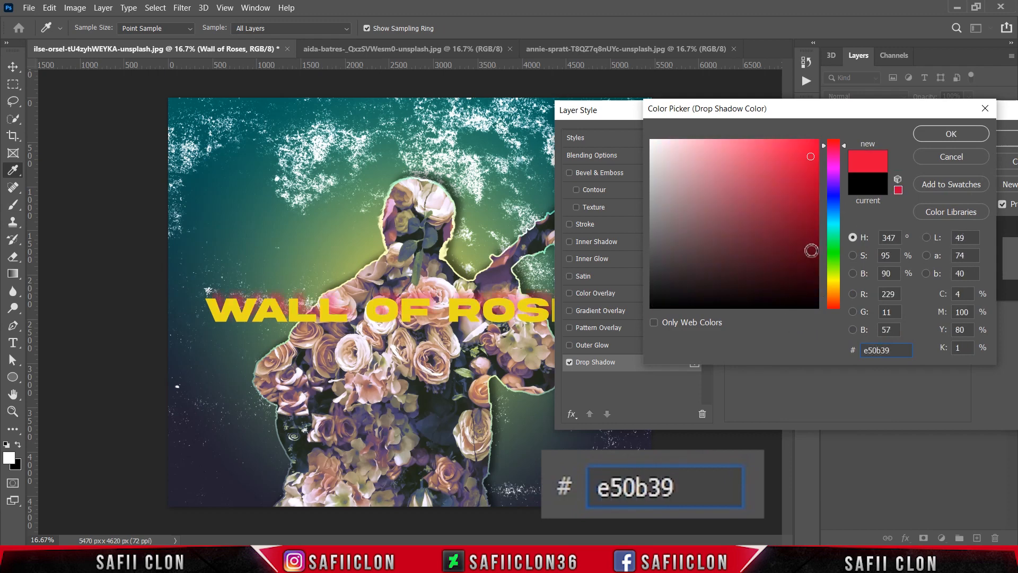
left_click(933, 136)
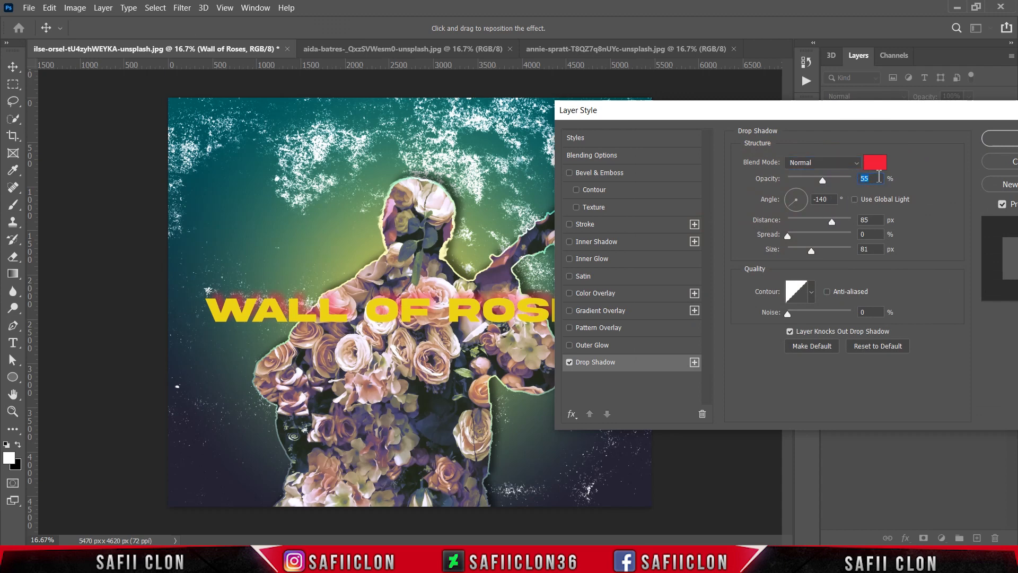
type("92")
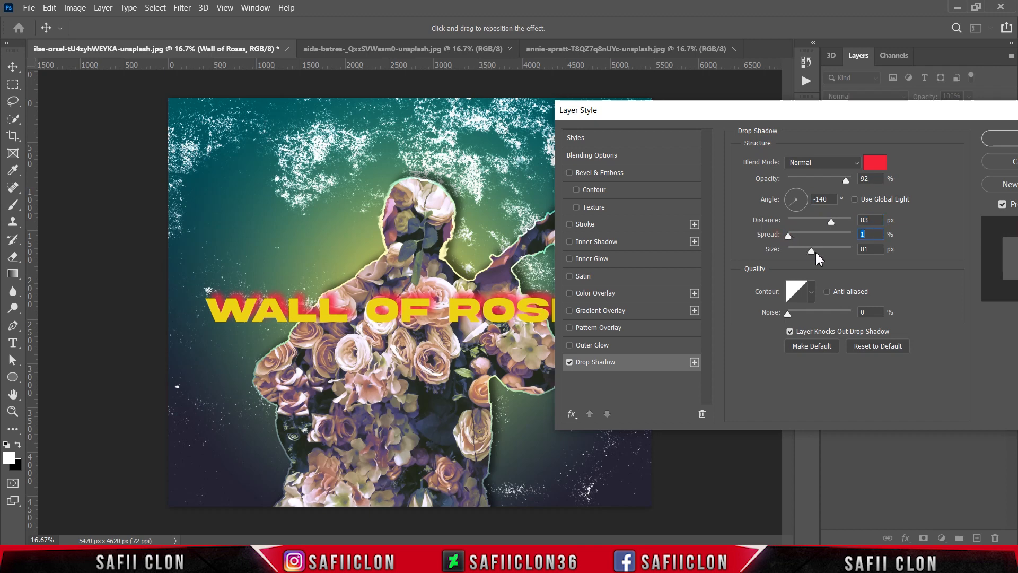
left_click_drag(815, 250, 814, 252)
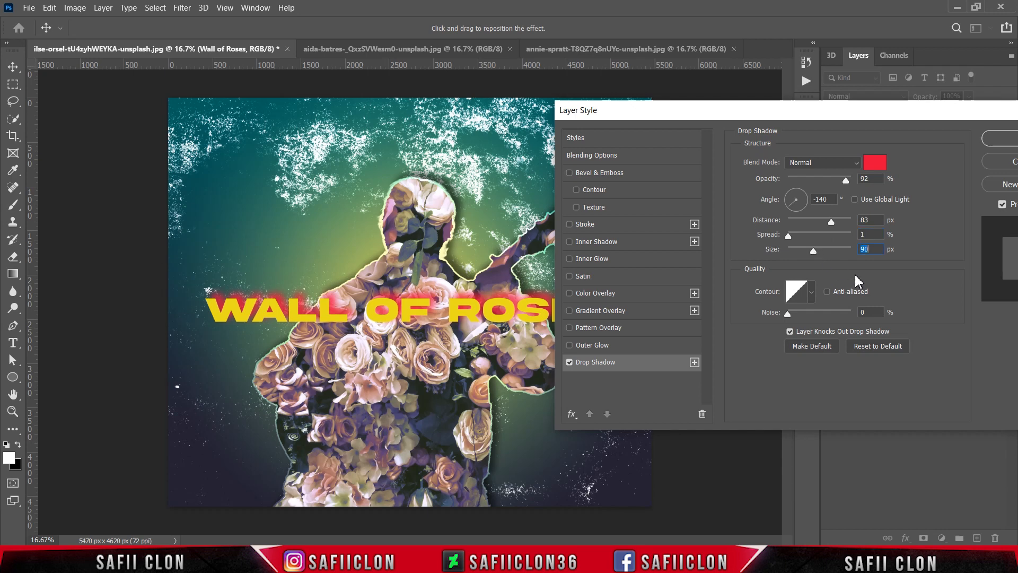
Step: Add a second drop shadow to the text with Normal blend mode and dark maroon colour #240c11
left_click(694, 362)
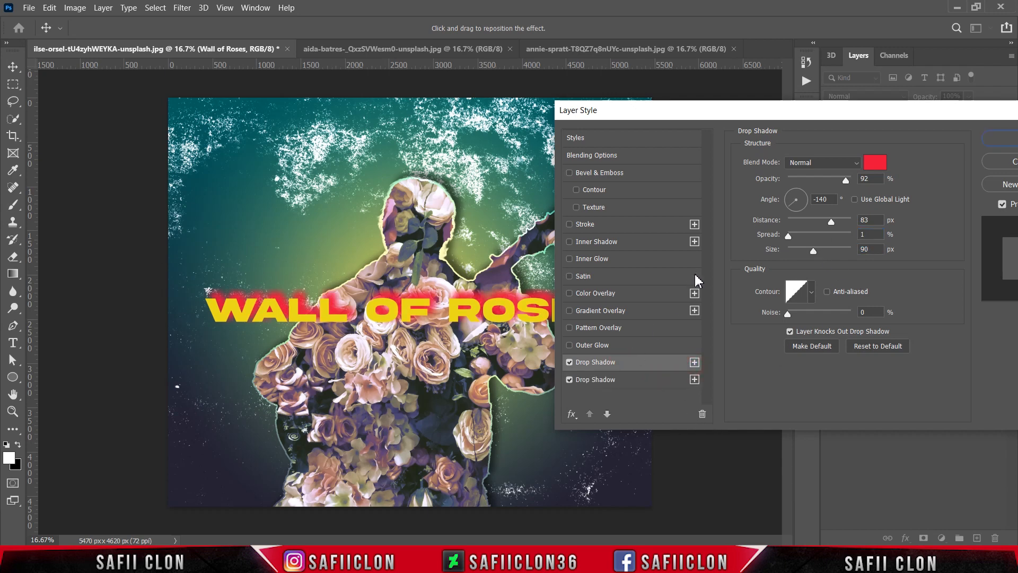
left_click(857, 163)
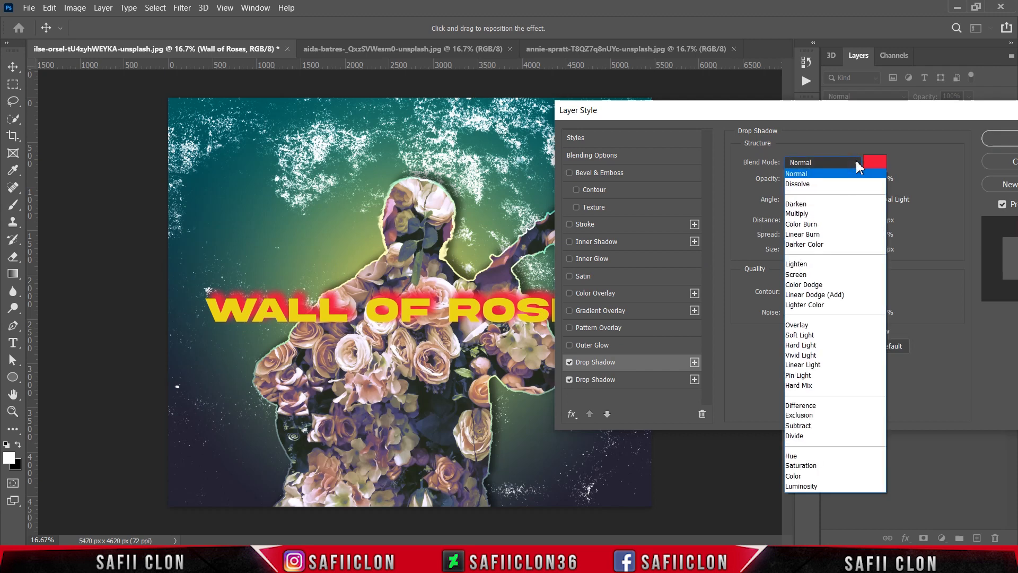
left_click(842, 175)
left_click(875, 162)
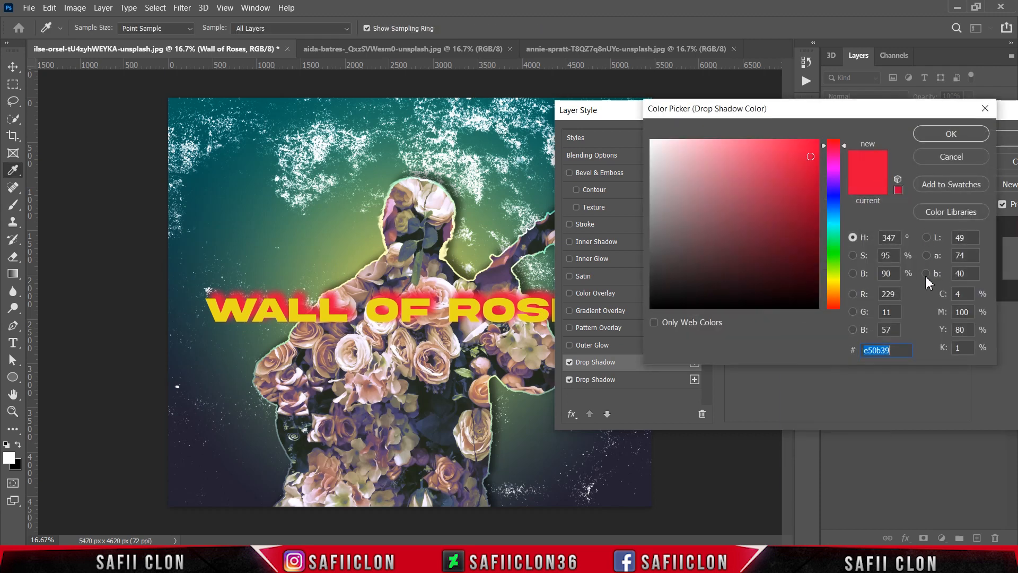
type("24")
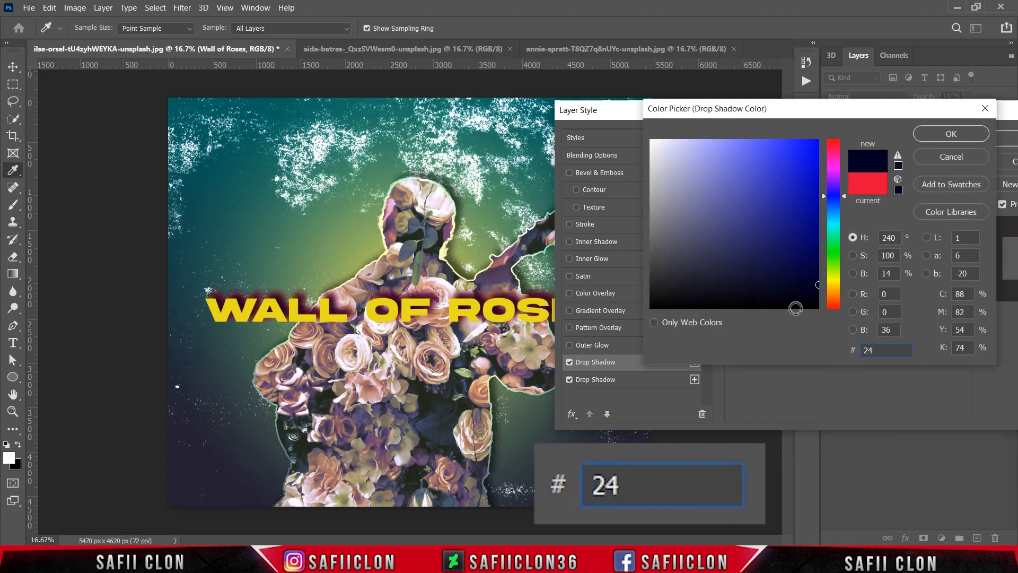
type("0c11")
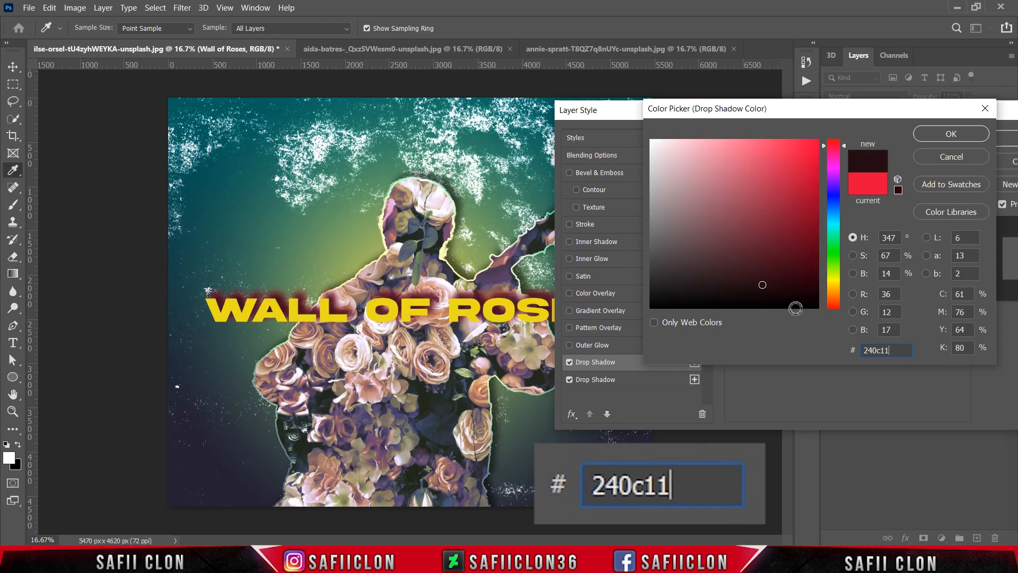
left_click(972, 136)
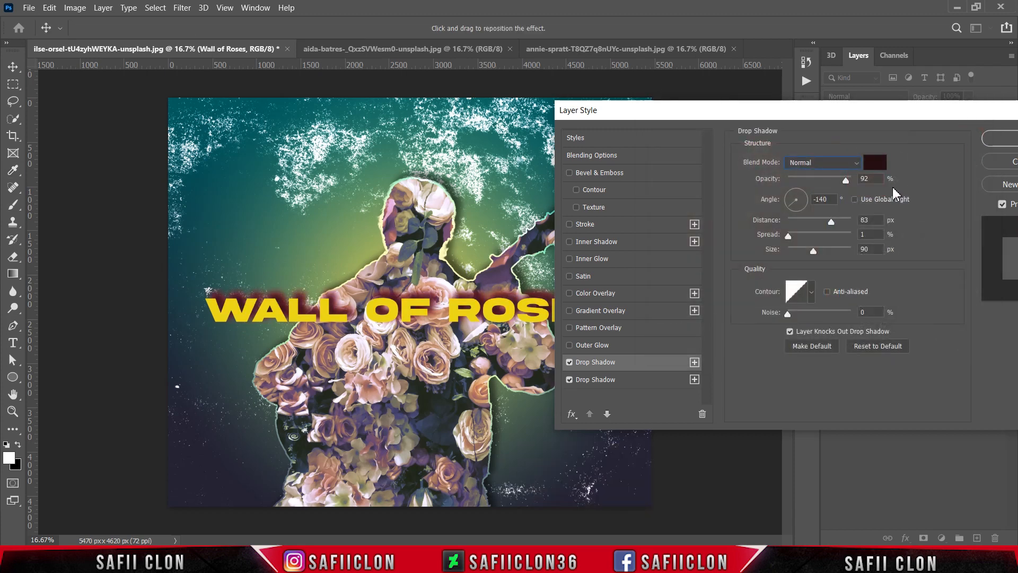
Step: Set the dark maroon drop shadow to 77% opacity, distance 36 px and size 49 px, keeping the angle at -140°
left_click_drag(847, 181, 846, 181)
left_click(821, 200)
left_click_drag(831, 222, 816, 221)
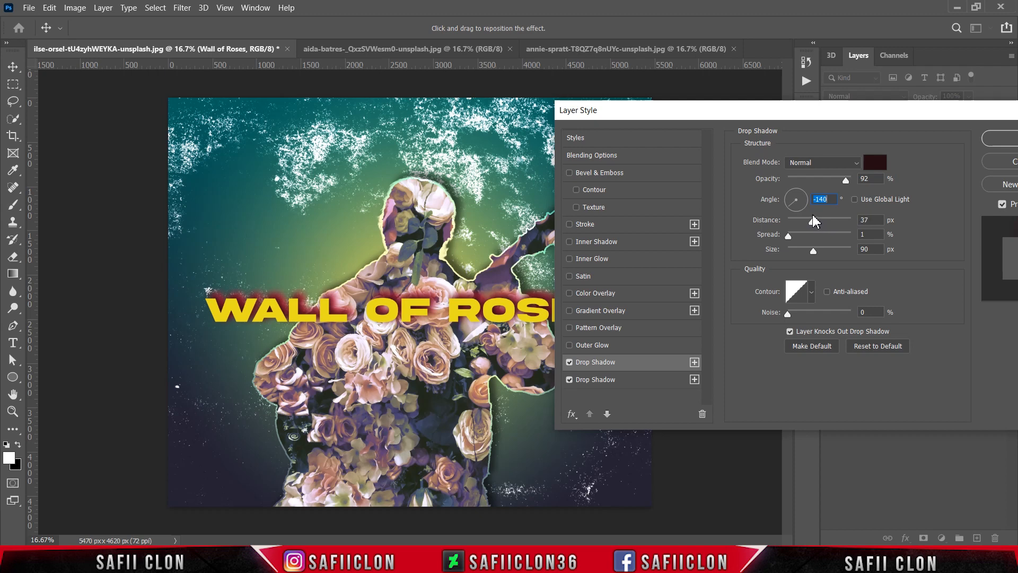
left_click(814, 221)
left_click_drag(813, 250, 805, 252)
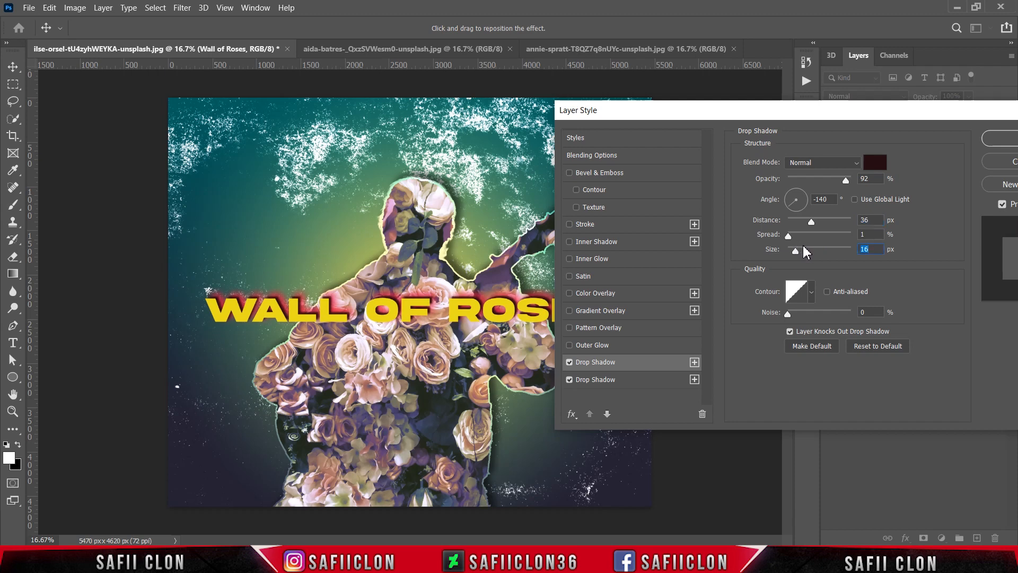
left_click_drag(801, 254, 803, 253)
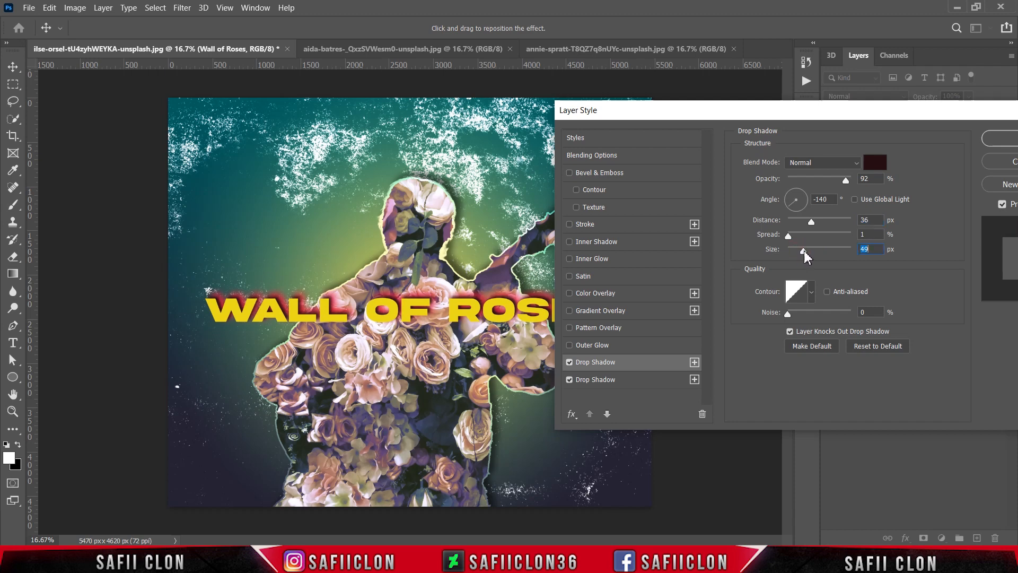
left_click_drag(844, 185, 838, 186)
left_click_drag(919, 112, 736, 139)
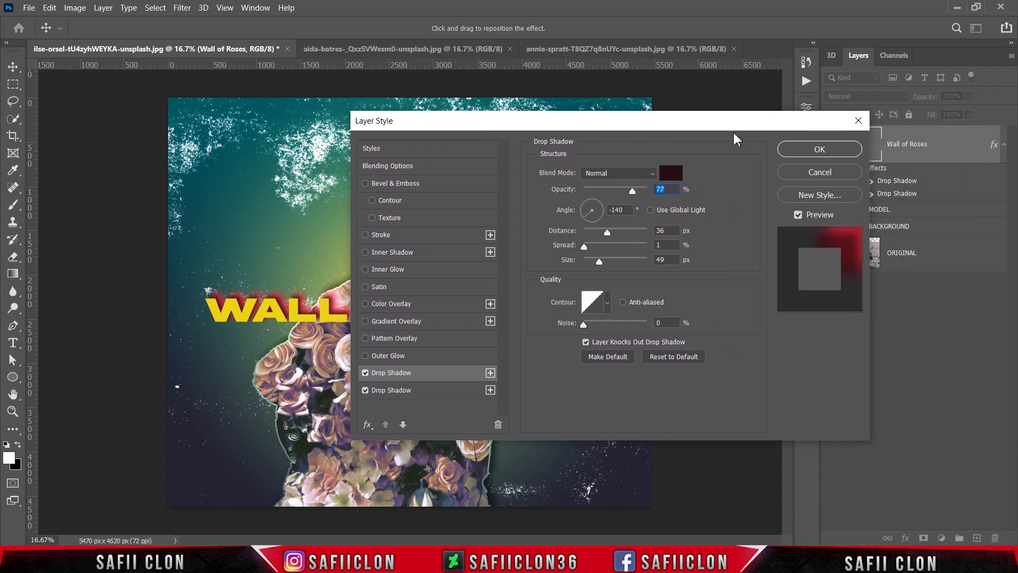
Step: Apply the title's layer style and add a separate "Single" text layer below the Wall of Roses title
left_click(846, 148)
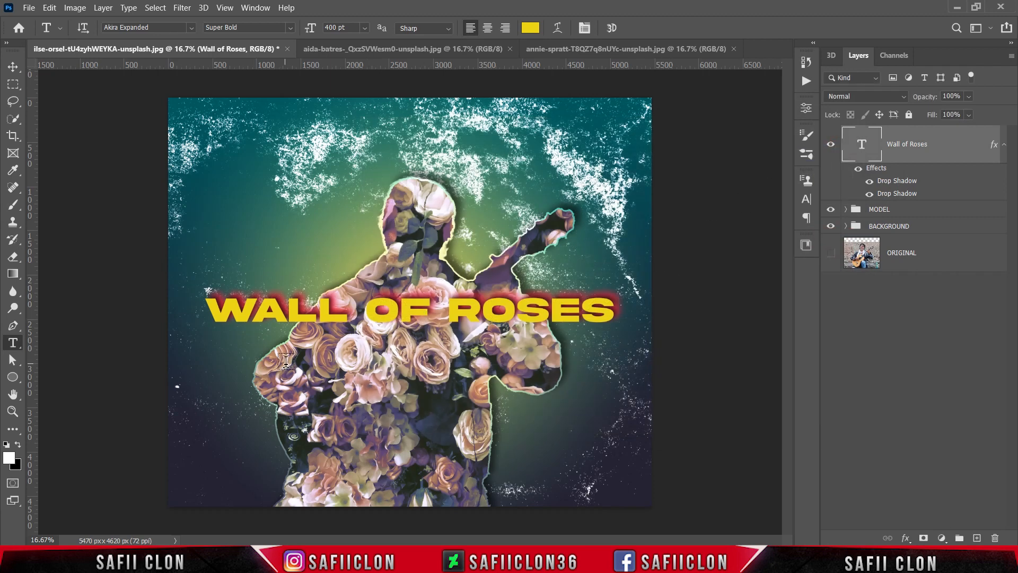
left_click(378, 370)
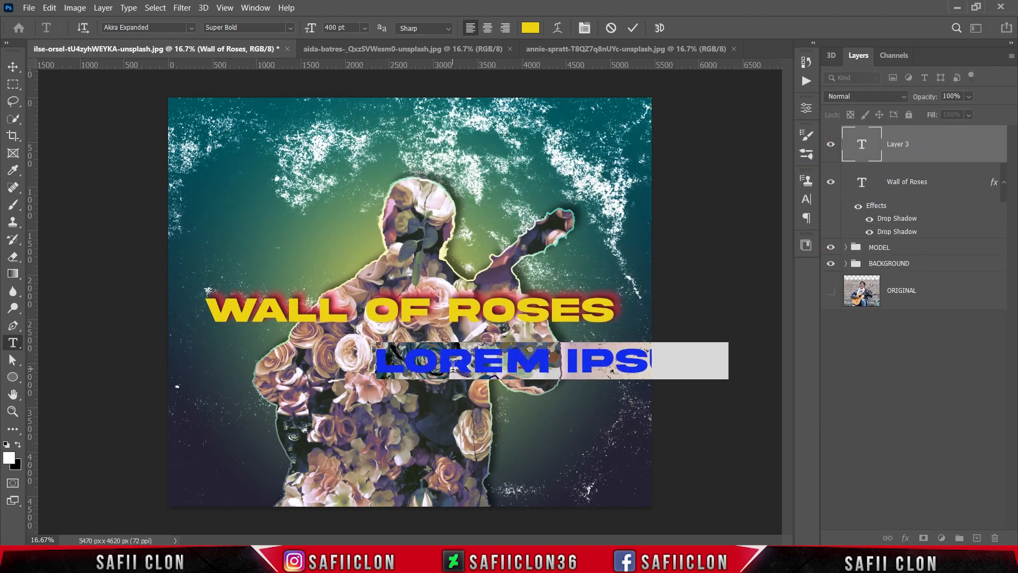
type("SINGLE")
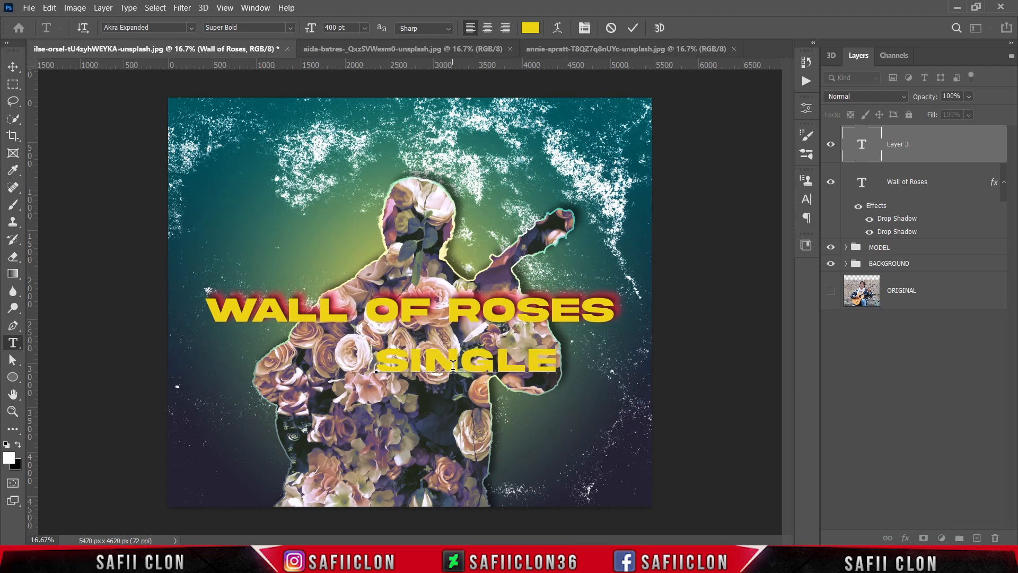
left_click_drag(567, 368, 297, 355)
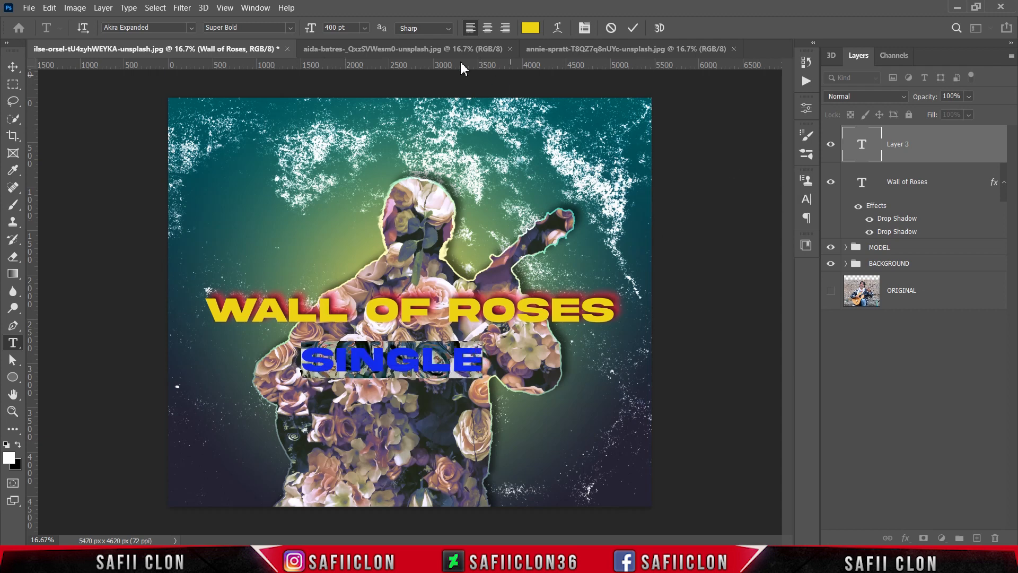
Step: Change the font of the Single text to Bell MT Regular
left_click(256, 8)
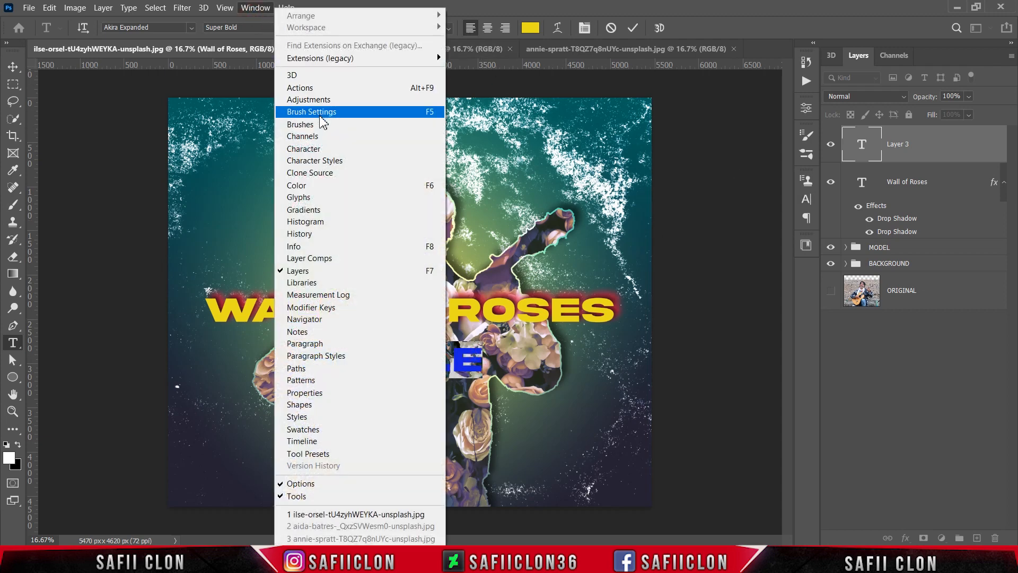
left_click(313, 153)
left_click(729, 199)
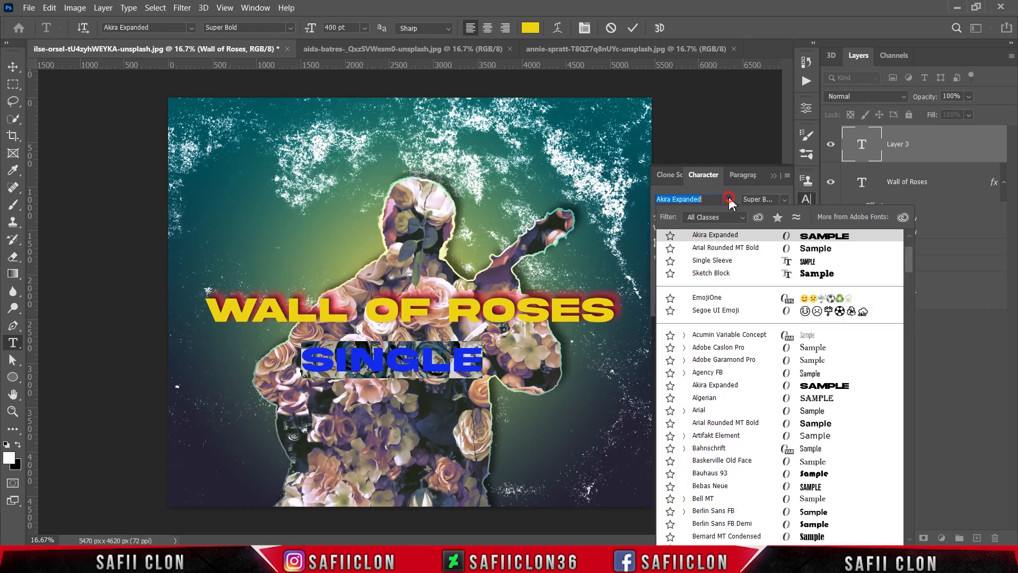
scroll(743, 233, "up", 1)
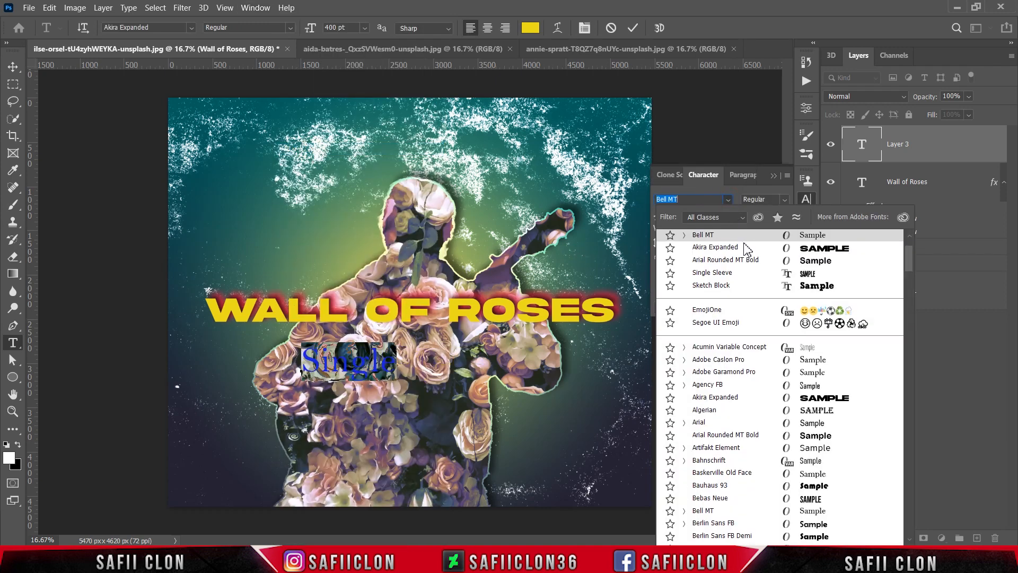
scroll(744, 244, "up", 3)
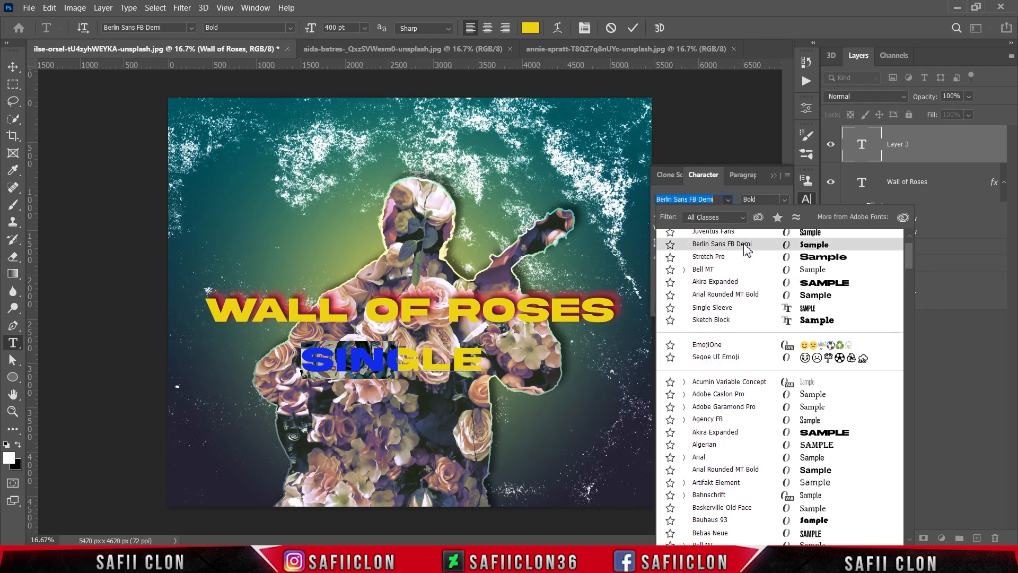
left_click(743, 271)
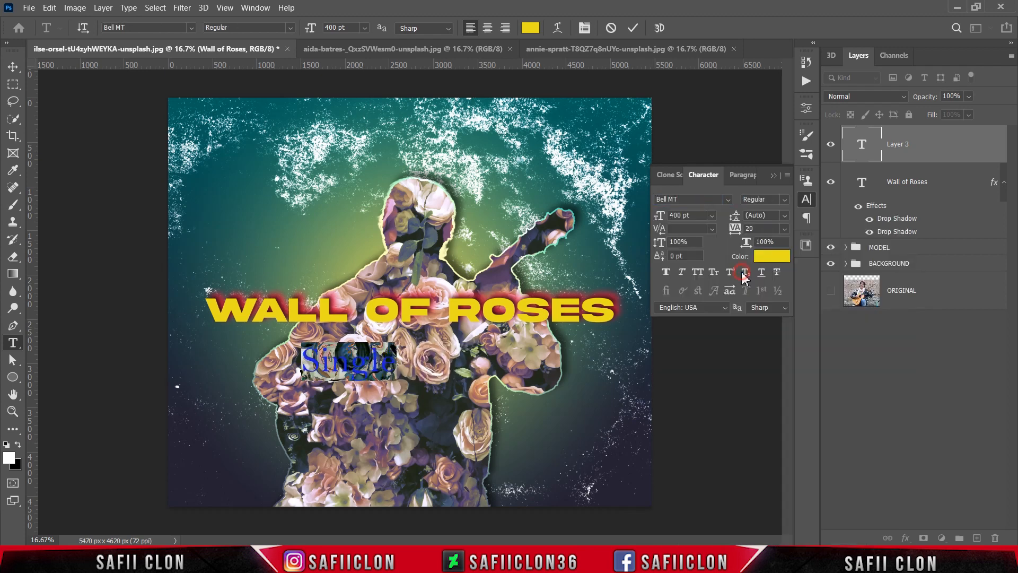
left_click(775, 175)
left_click(632, 28)
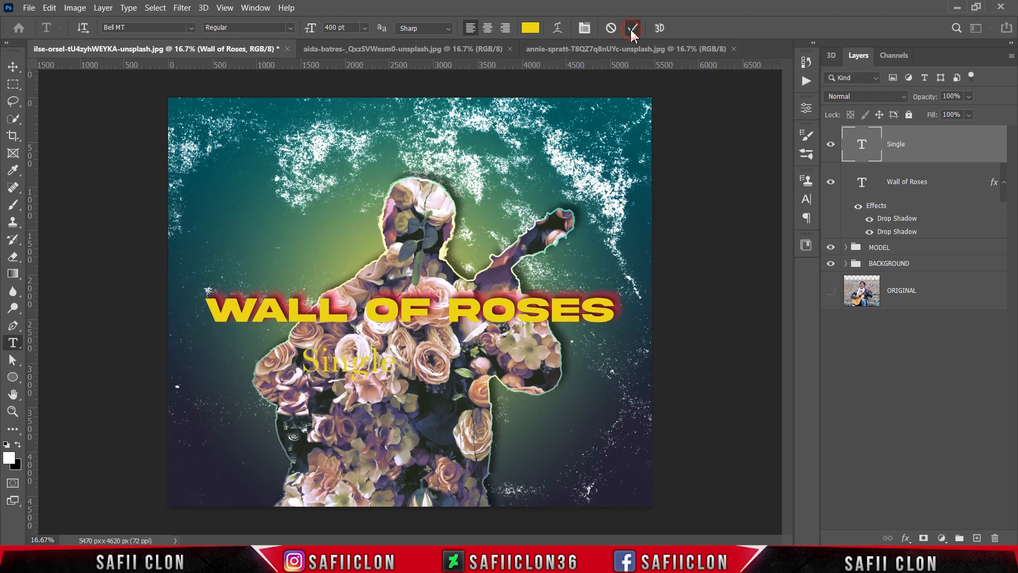
Step: Recolour the Single text to white #ffffff
double_click(390, 364)
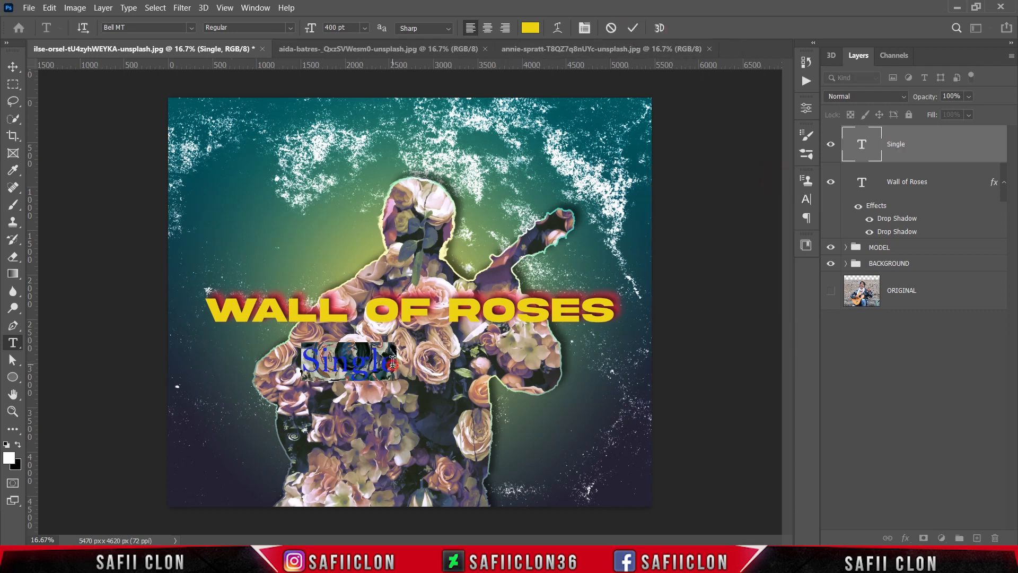
left_click(531, 29)
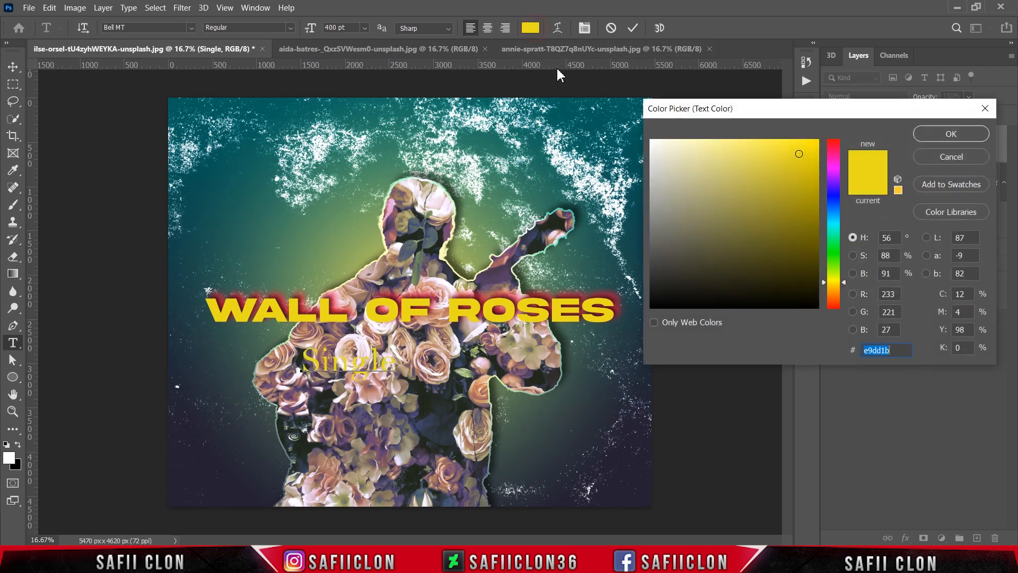
type("ffffff")
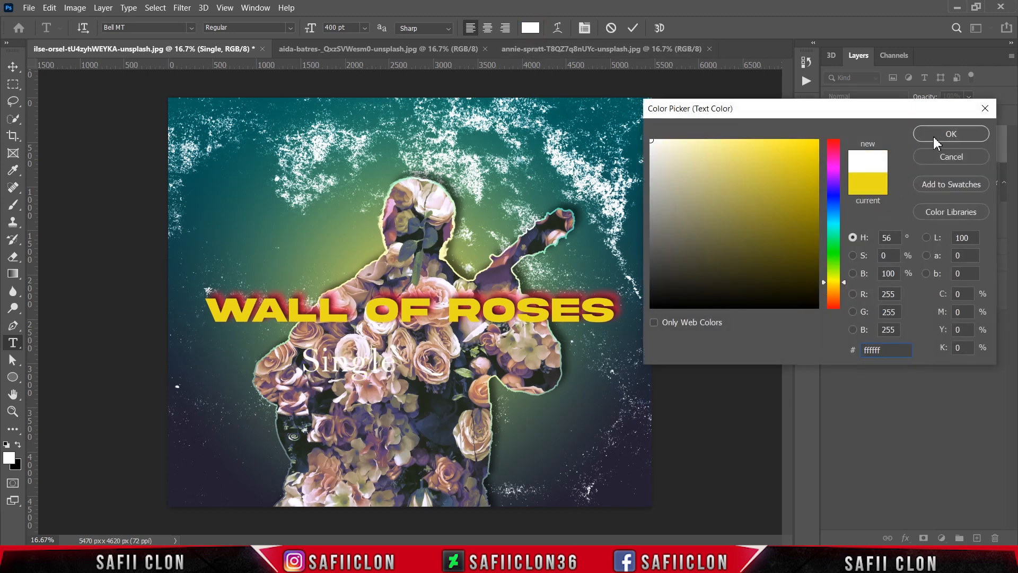
left_click(935, 139)
left_click(634, 28)
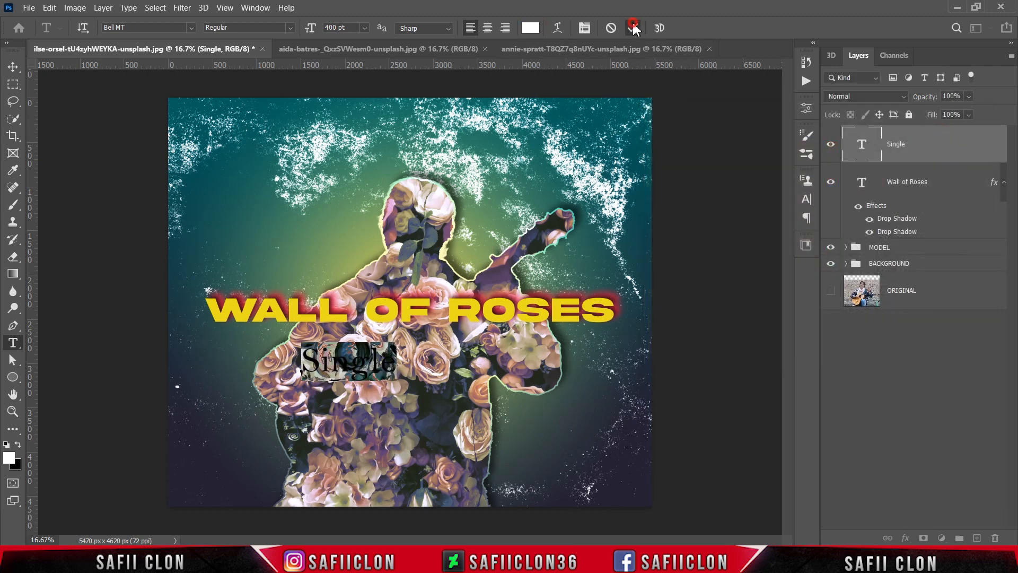
Step: Centre the Single text directly beneath the Wall of Roses title and scale it to about 65%
key("ctrl+t")
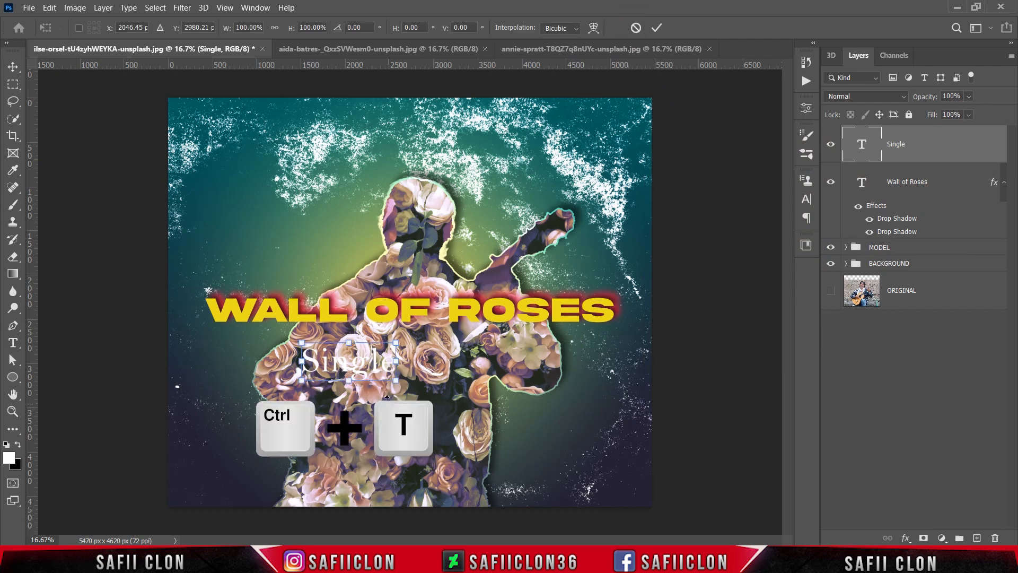
left_click_drag(357, 369, 418, 350)
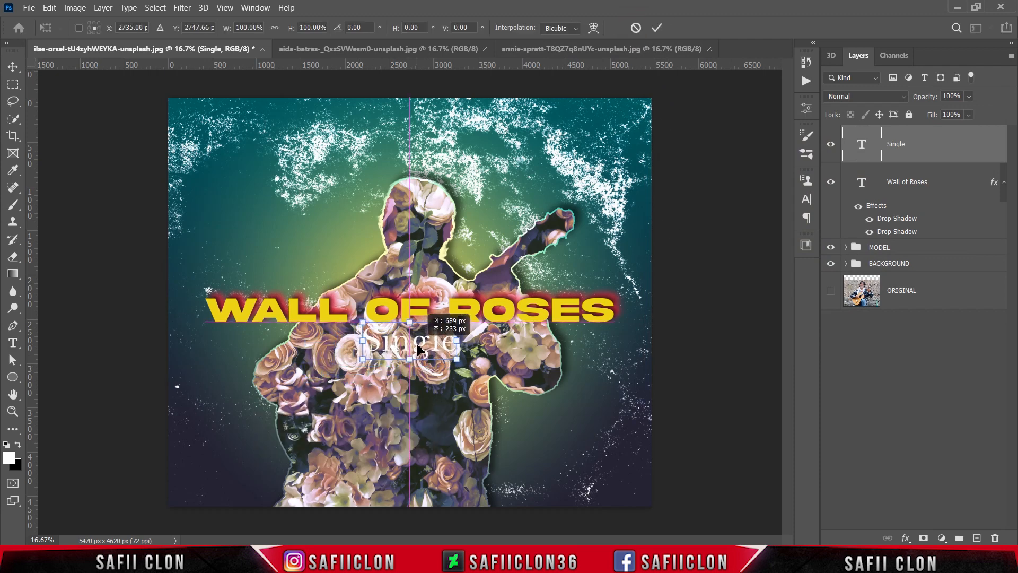
left_click_drag(458, 320, 417, 344)
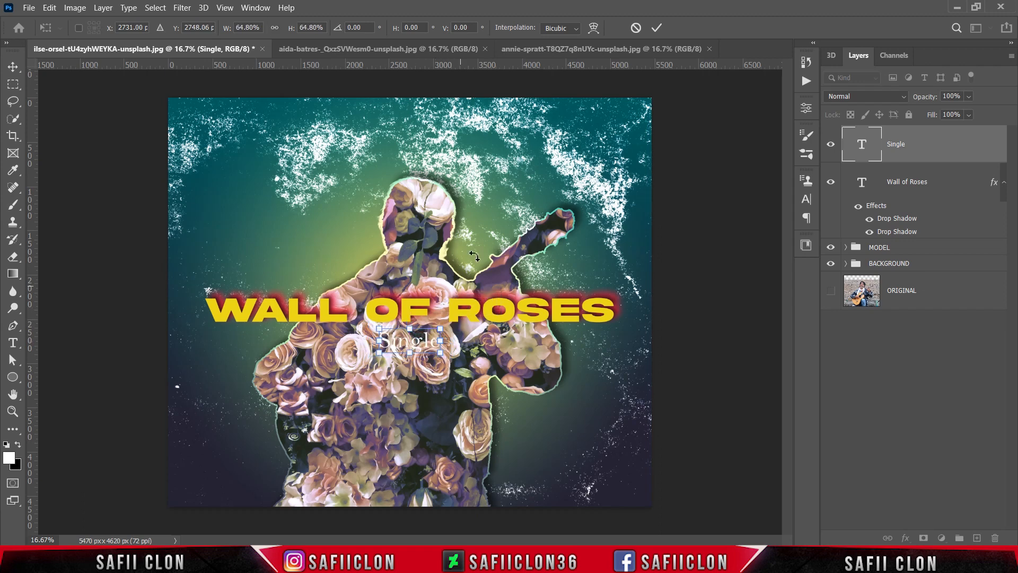
left_click(656, 29)
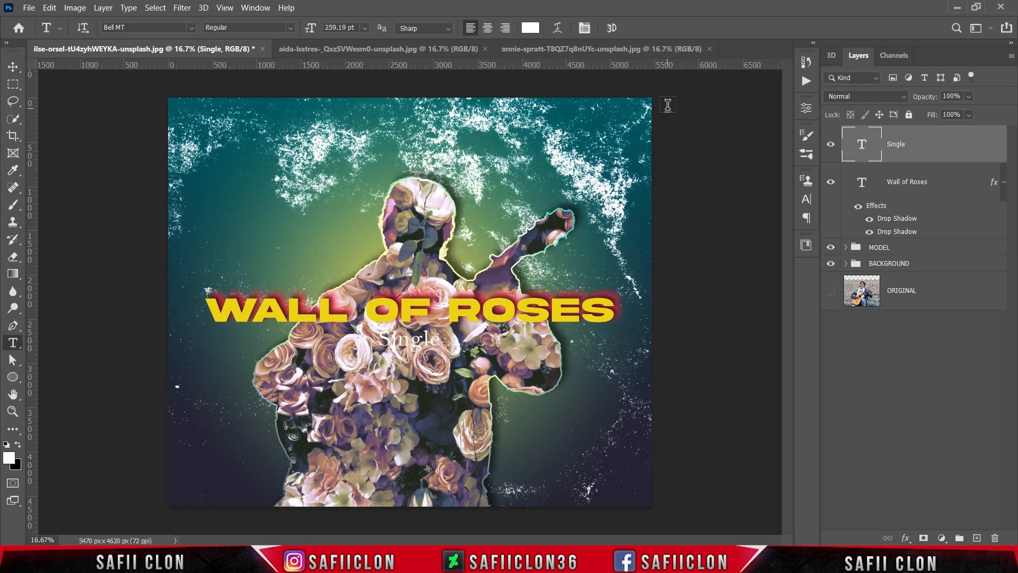
Step: Add a drop shadow with Normal blend mode and purple colour #451c89 to the Single text layer
right_click(933, 143)
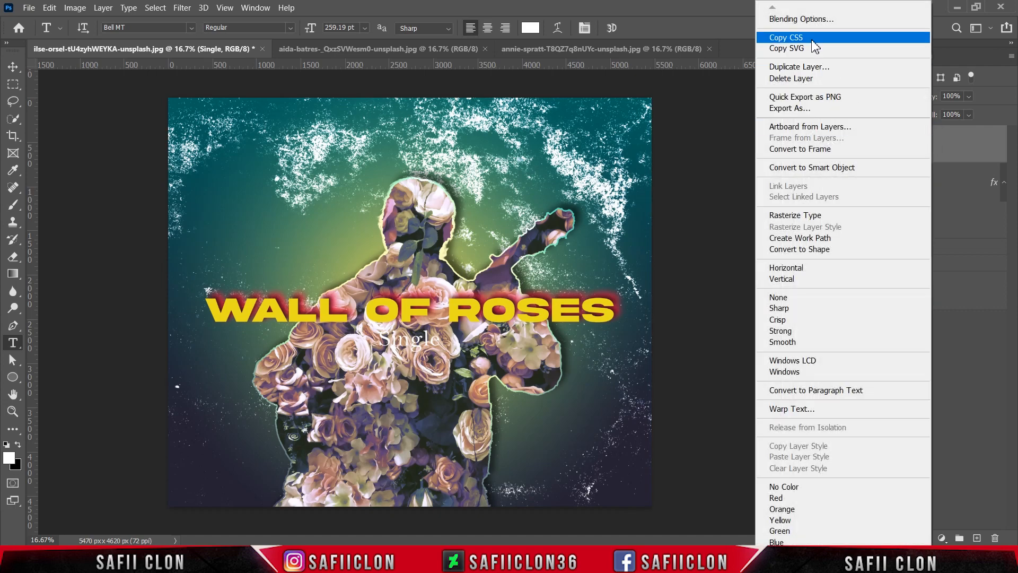
left_click(804, 28)
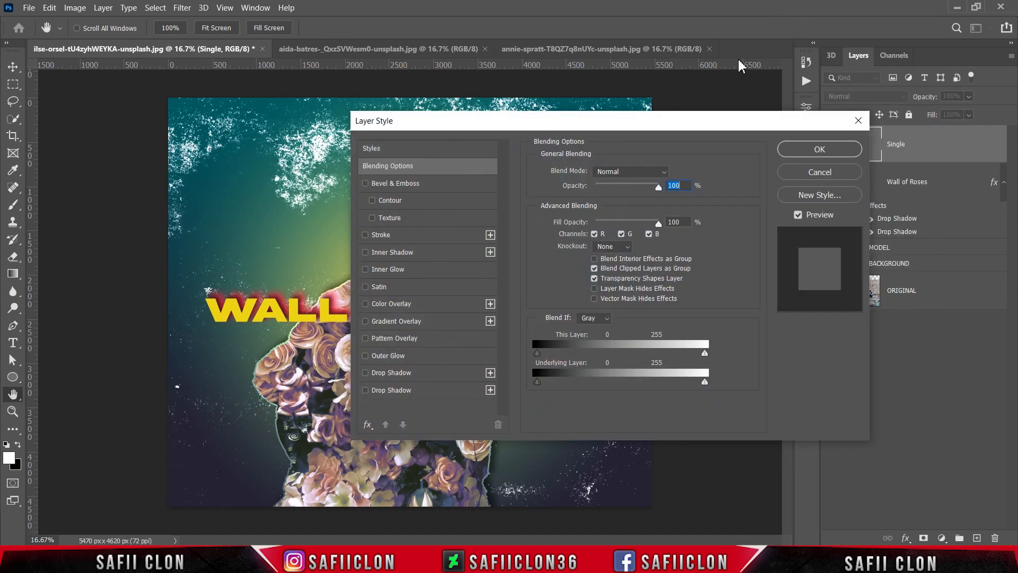
left_click_drag(510, 122, 750, 89)
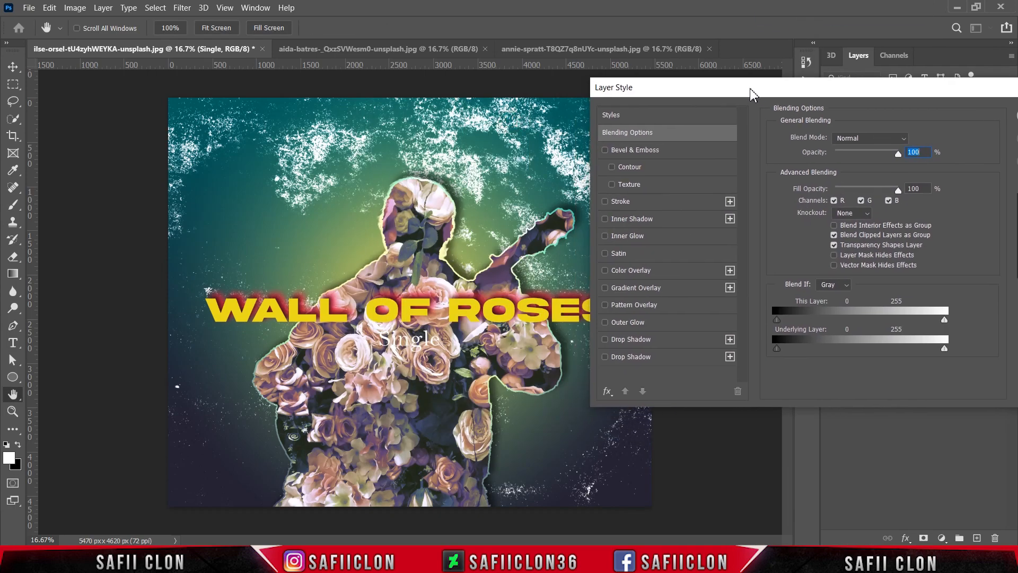
left_click(631, 340)
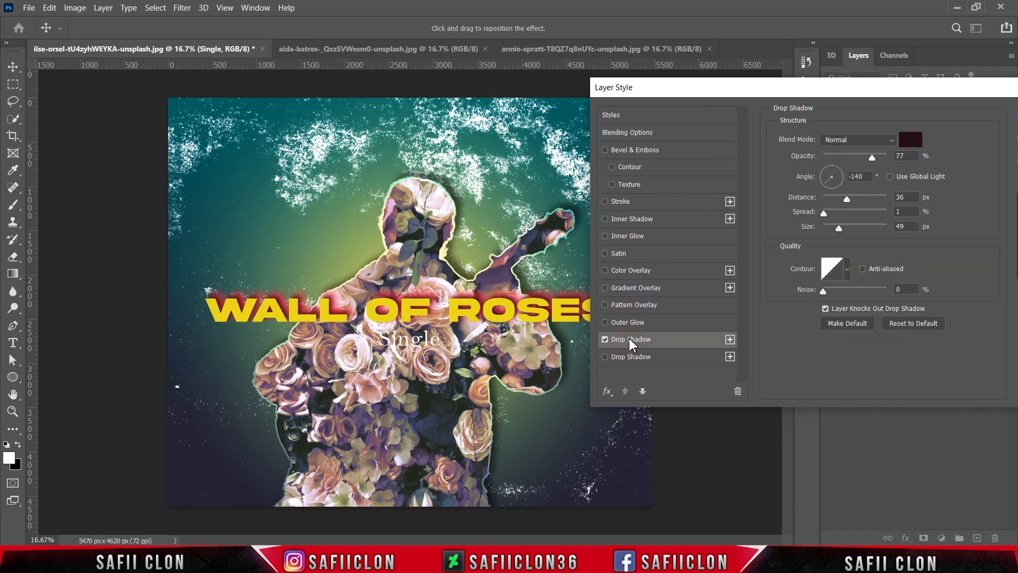
left_click(855, 140)
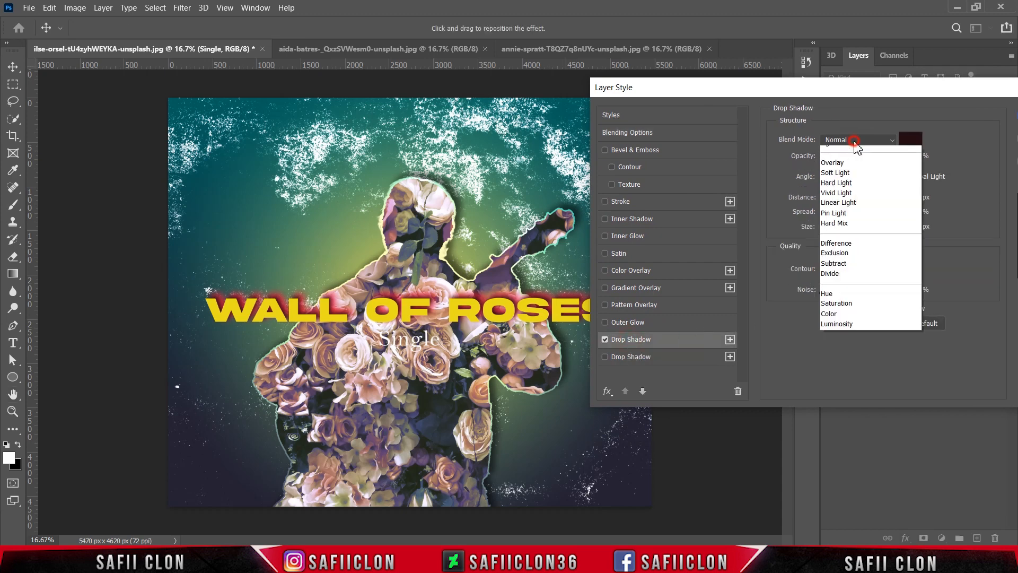
left_click(853, 152)
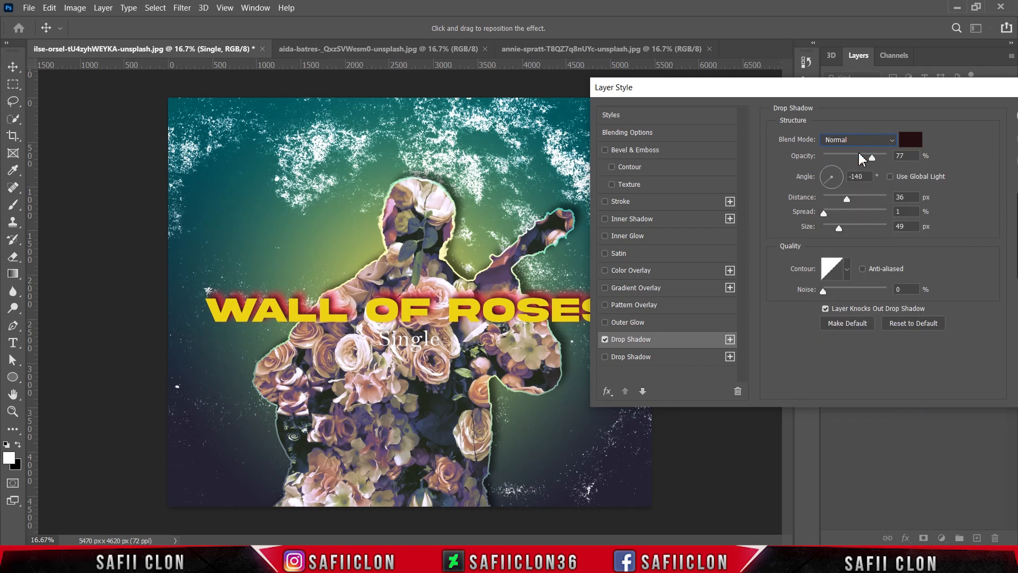
left_click(915, 141)
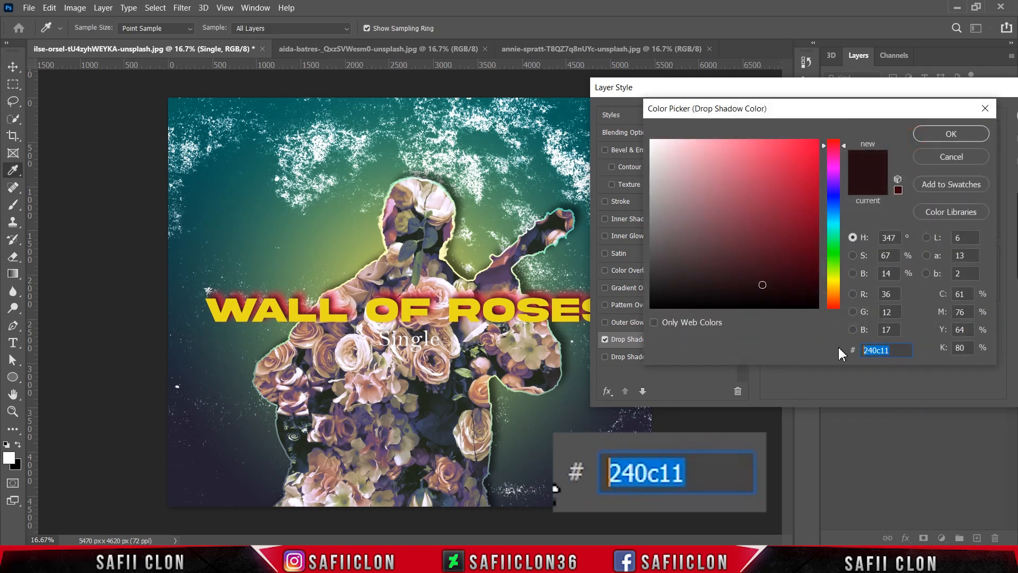
type("45")
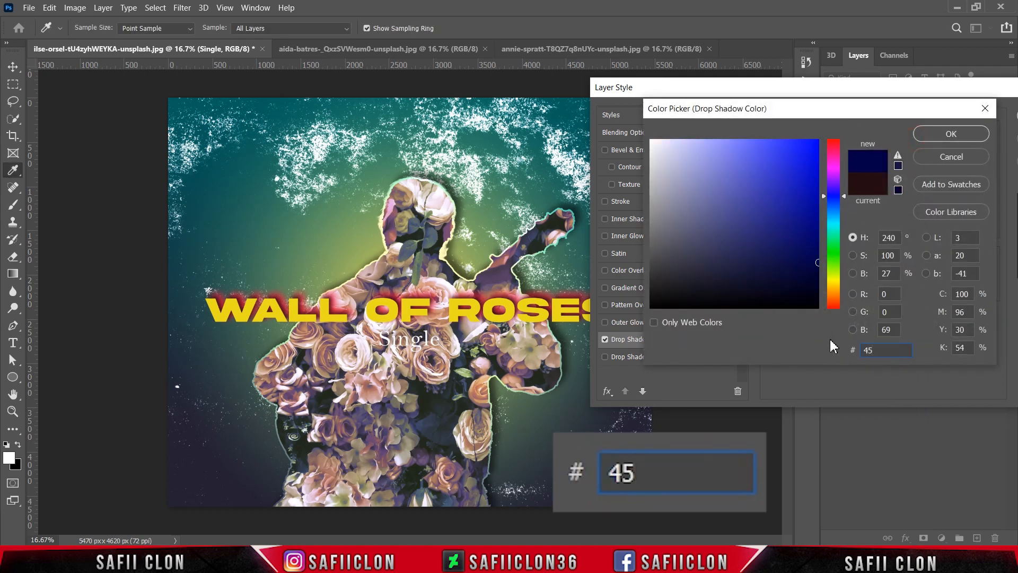
type("1c89")
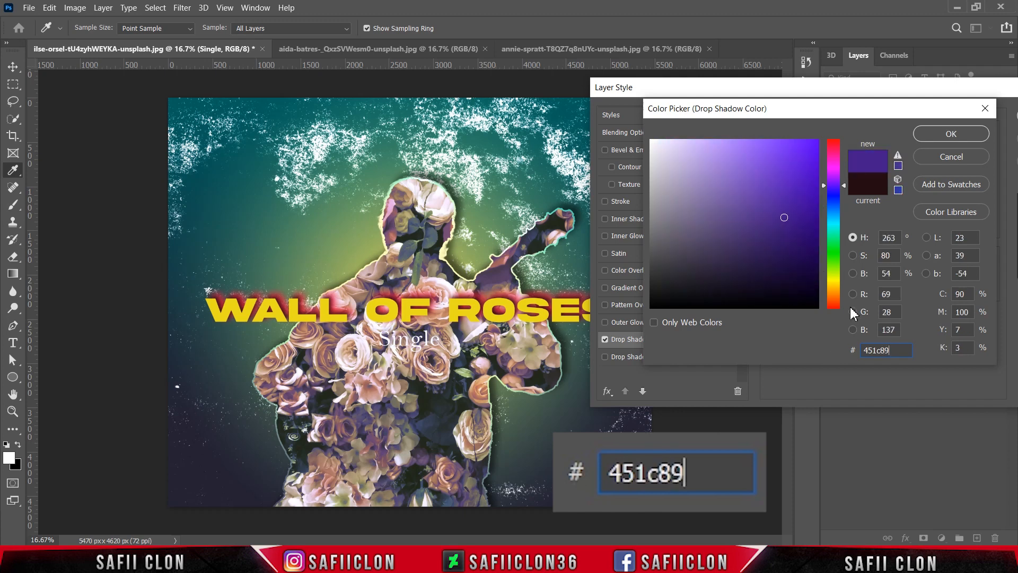
left_click(947, 133)
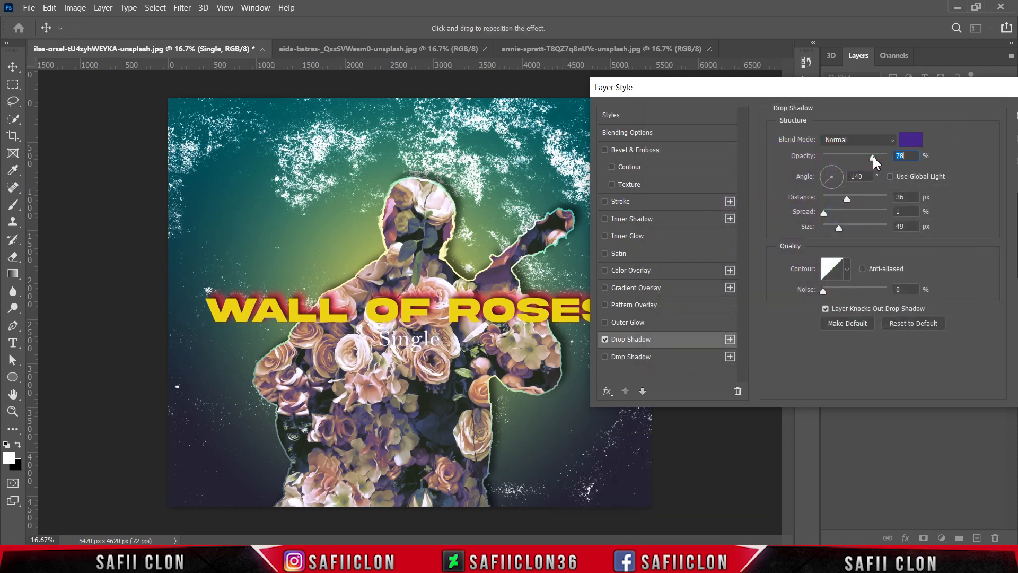
Step: Set the Single text's drop shadow to 100% opacity, distance 44 px, spread 3% and size 57 px, and compare the layer hidden and shown
left_click_drag(850, 204, 841, 229)
left_click(890, 159)
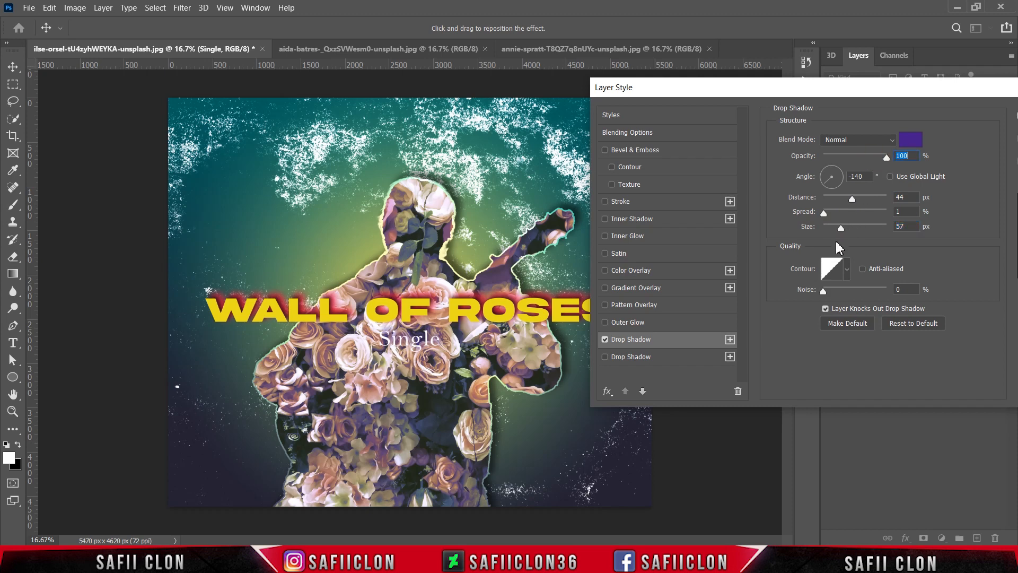
left_click_drag(824, 214, 825, 211)
left_click_drag(899, 100, 640, 129)
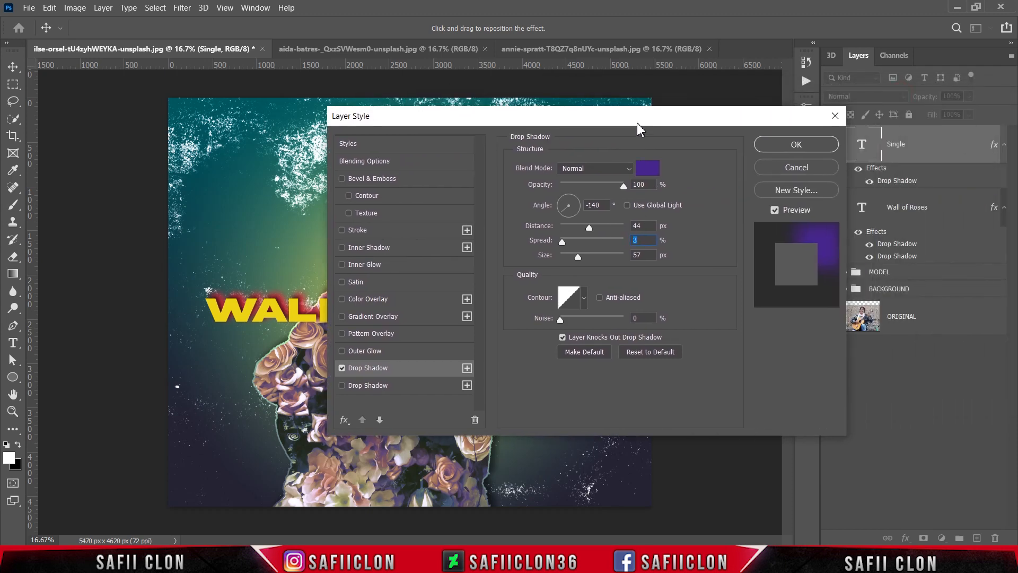
left_click(791, 151)
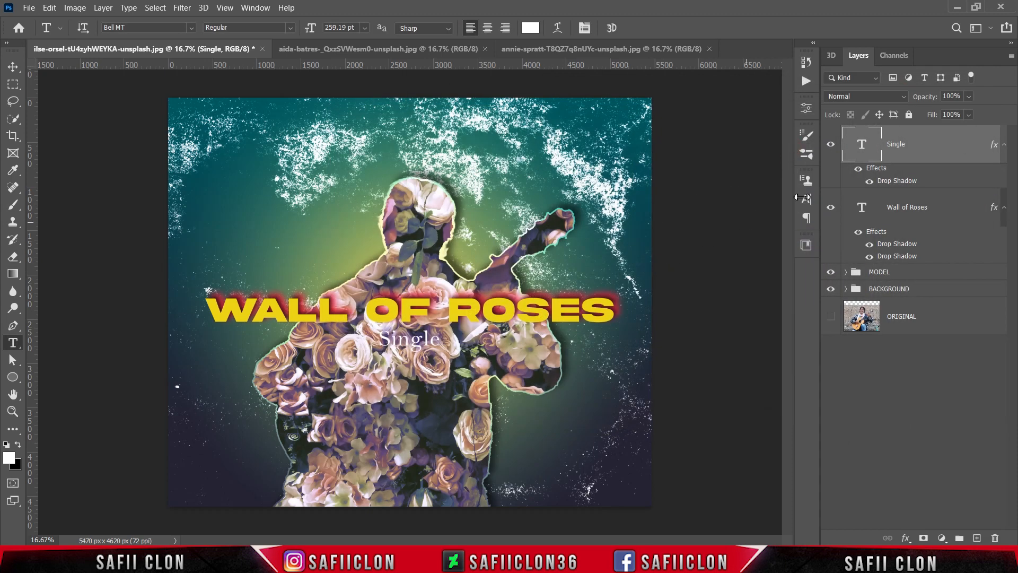
left_click(831, 145)
left_click(831, 147)
Step: Scale the MODEL group to about 122%, rotate it about -1.4°, and reposition the silhouette lower behind the titles
left_click(857, 274)
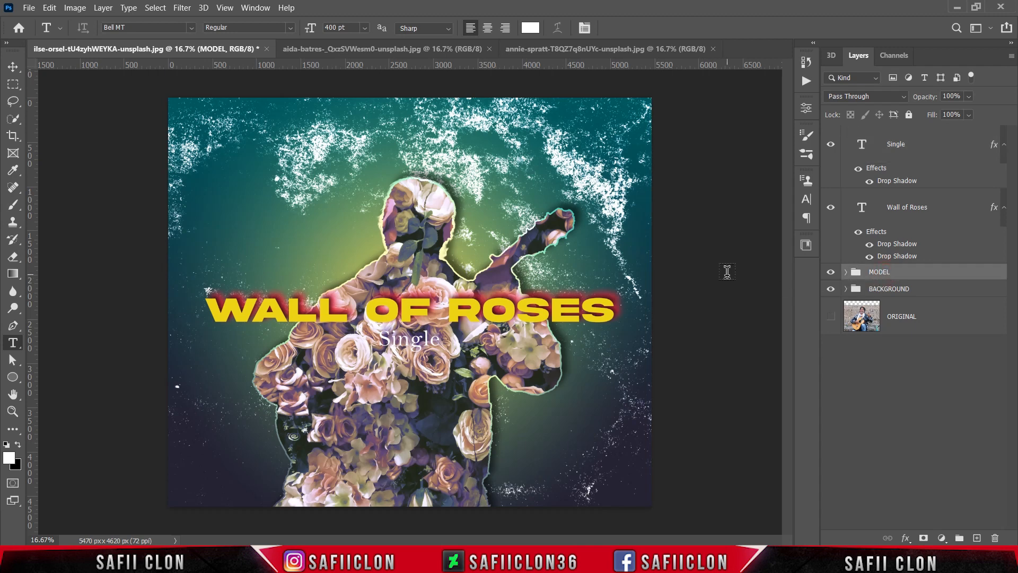
key("ctrl+t")
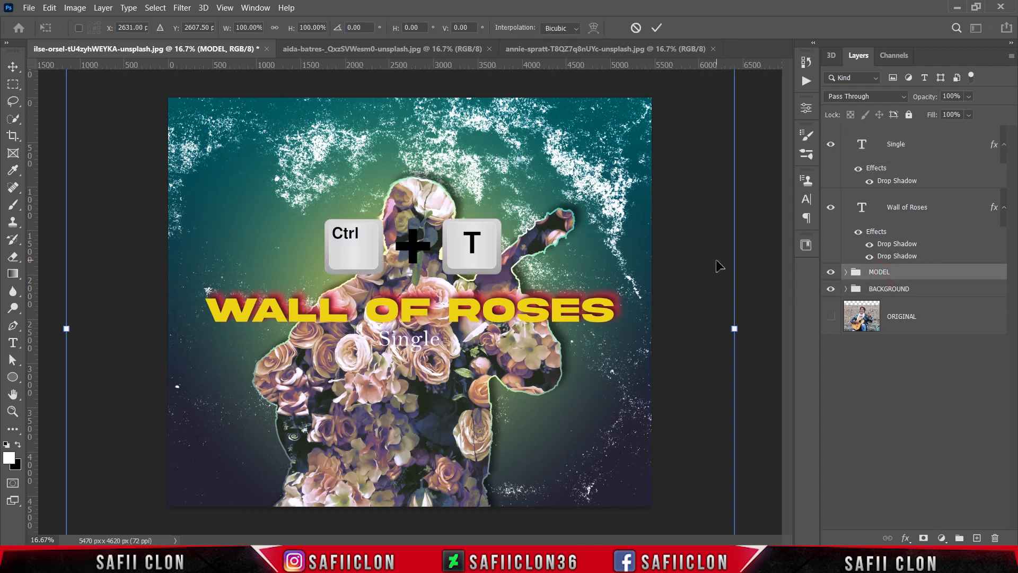
key("ctrl+minus")
key("ctrl+minus")
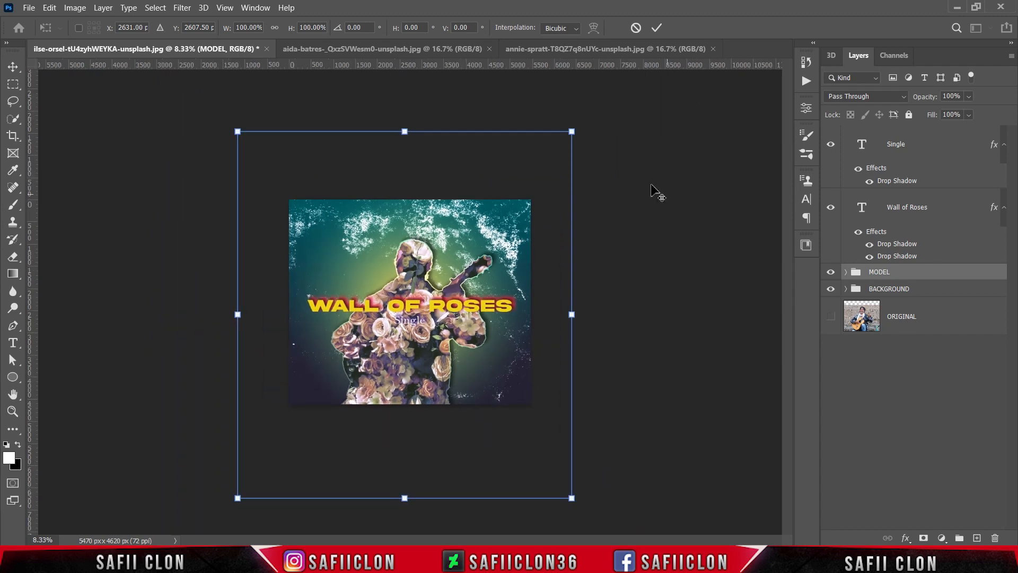
left_click_drag(573, 131, 612, 103)
left_click_drag(661, 331, 664, 320)
left_click(473, 345)
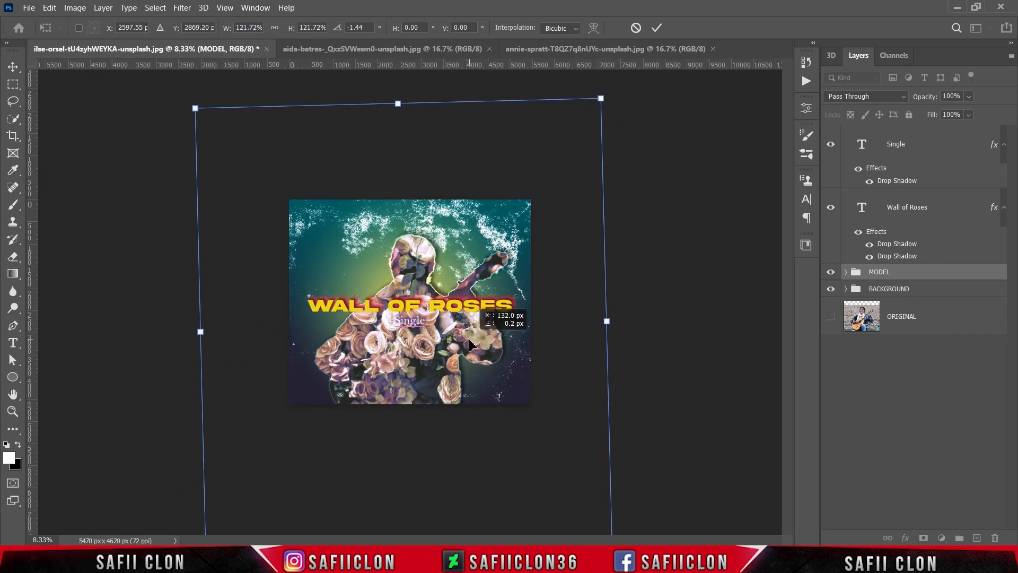
left_click_drag(474, 344, 468, 345)
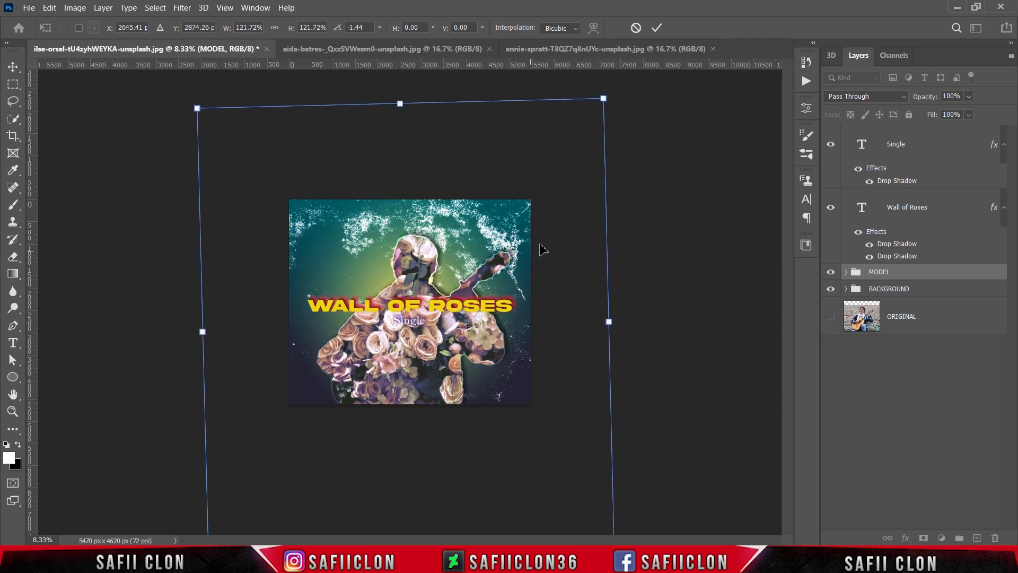
left_click(657, 28)
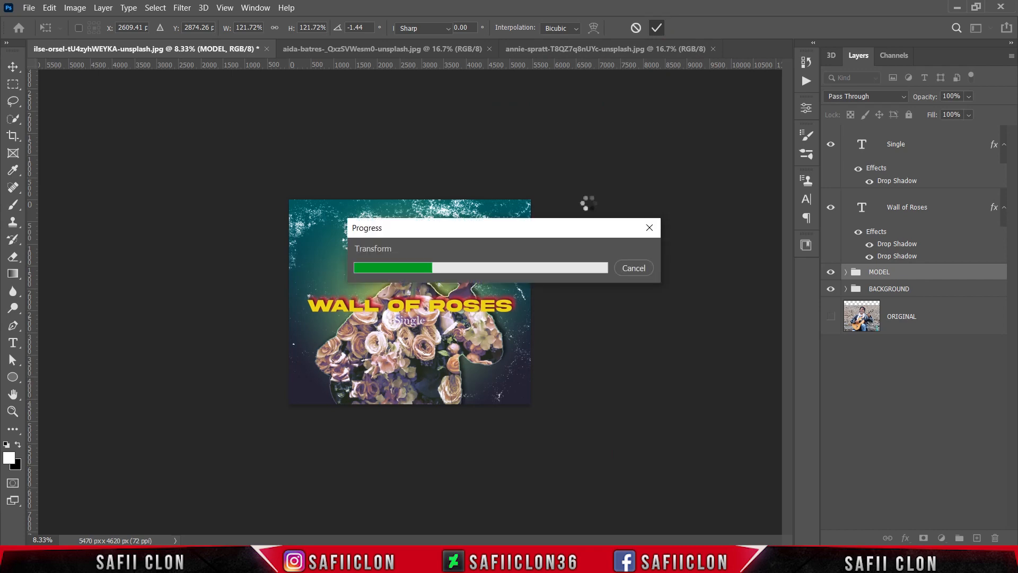
key("ctrl+plus")
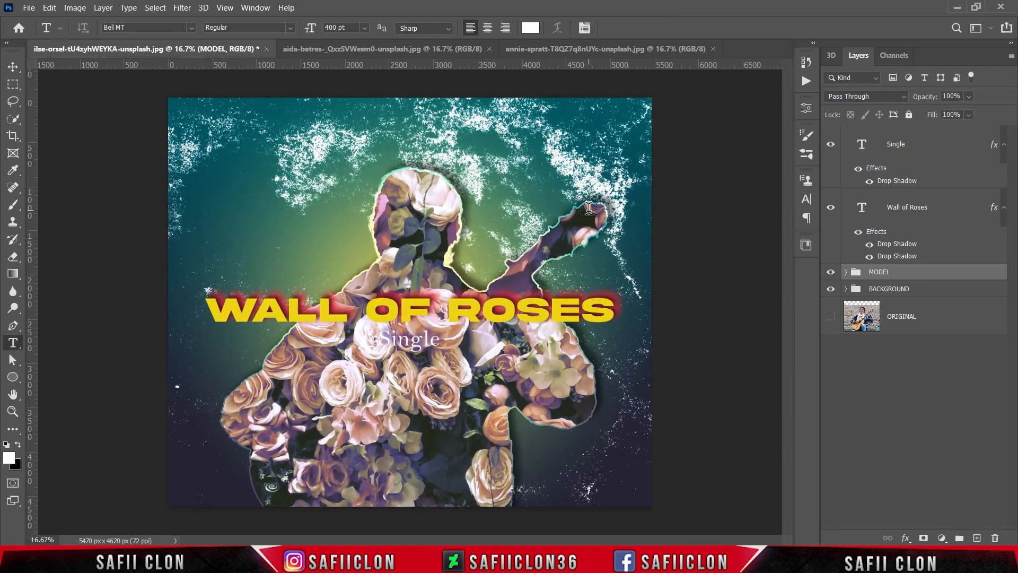
Step: Add a Curves adjustment layer above the Single text, with a midtone point at input 127 and output 129
left_click(937, 141)
left_click(943, 535)
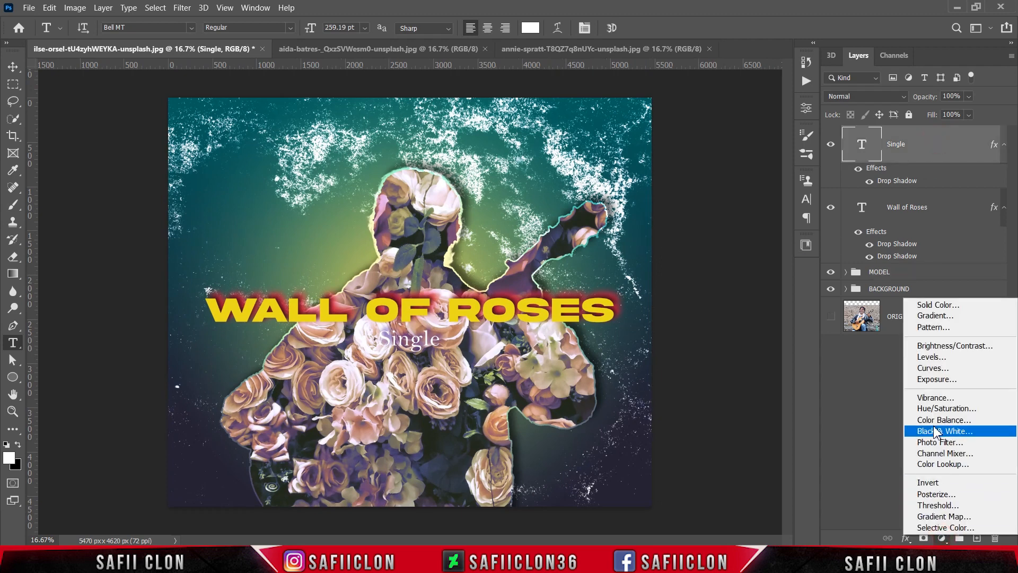
left_click(928, 368)
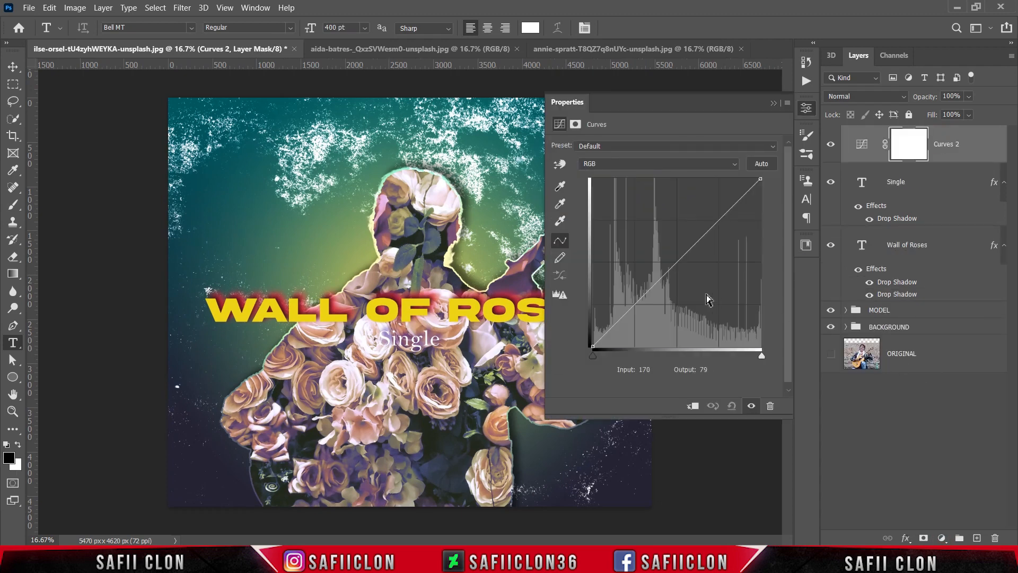
left_click(677, 264)
left_click(654, 369)
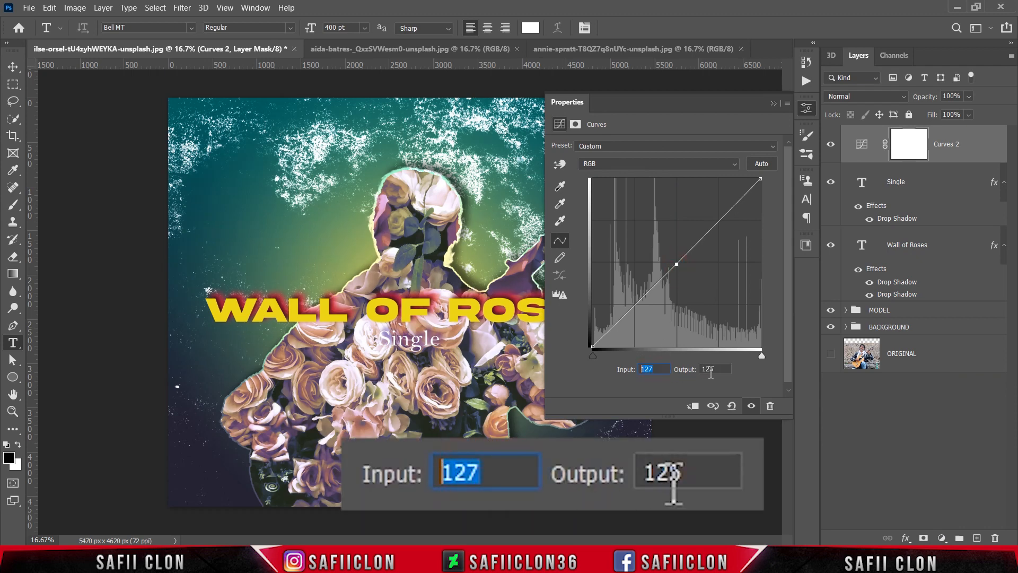
left_click(710, 369)
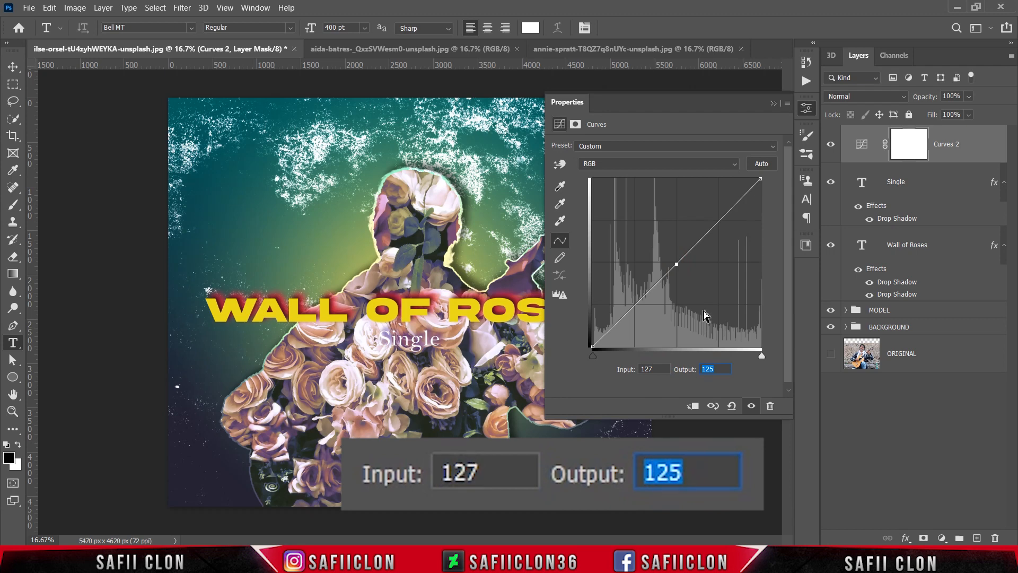
type("129")
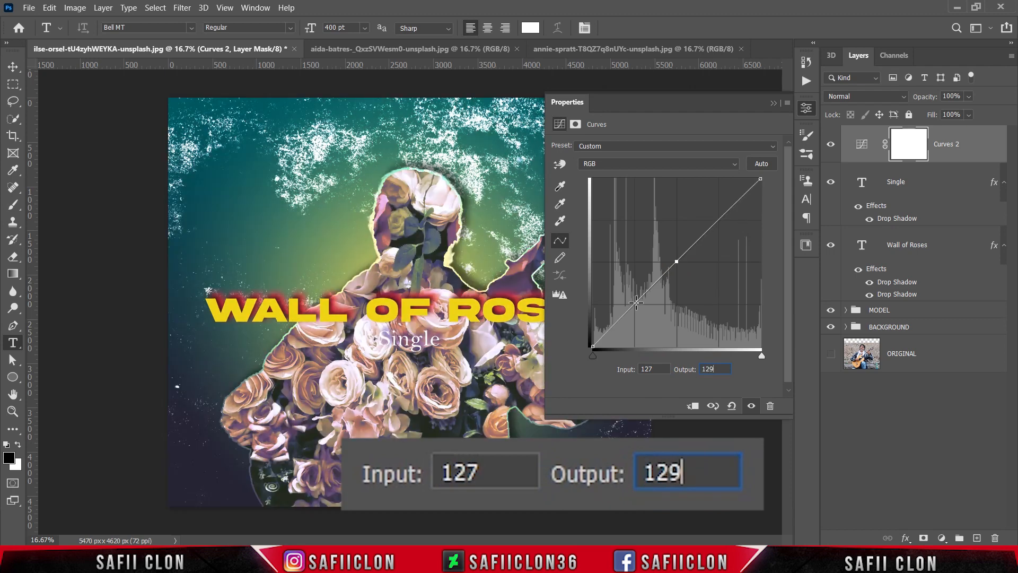
Step: Add a second point on the RGB curve in the darker tones with input 63 and output 62
left_click(636, 303)
left_click(656, 368)
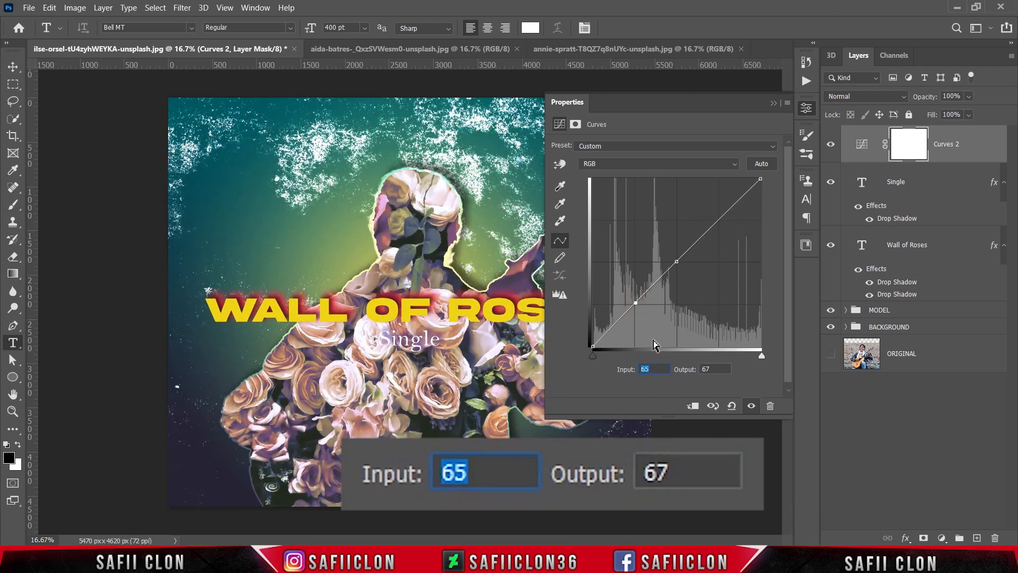
type("63")
left_click(713, 369)
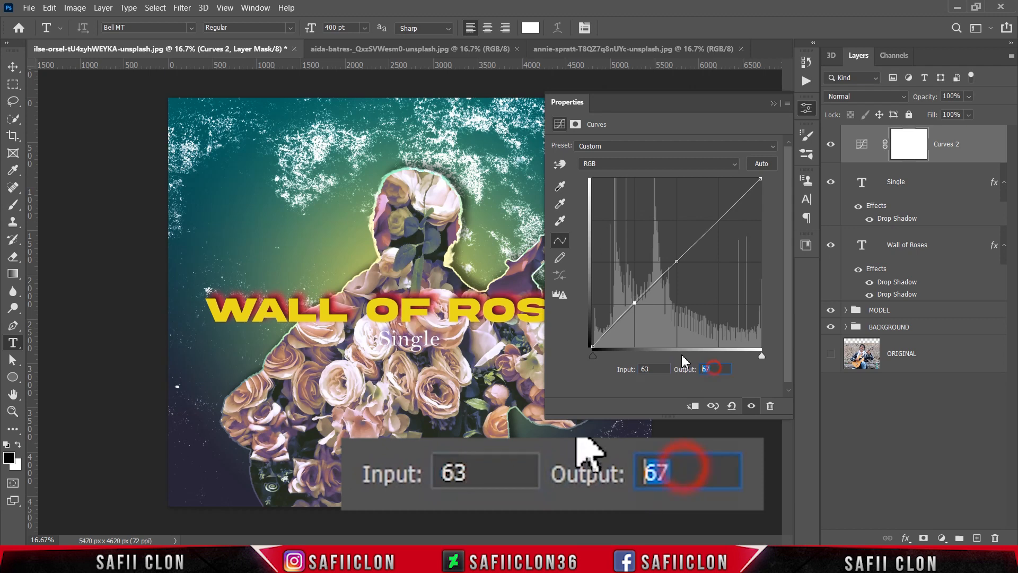
type("62")
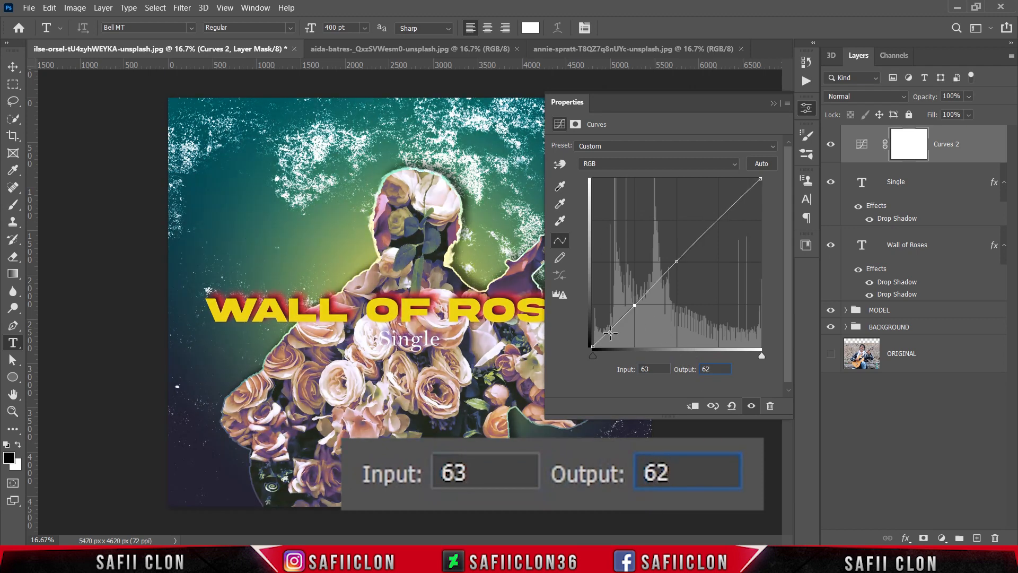
Step: Add a shadow point near the low end of the RGB curve with input 21 and output 34
left_click(608, 330)
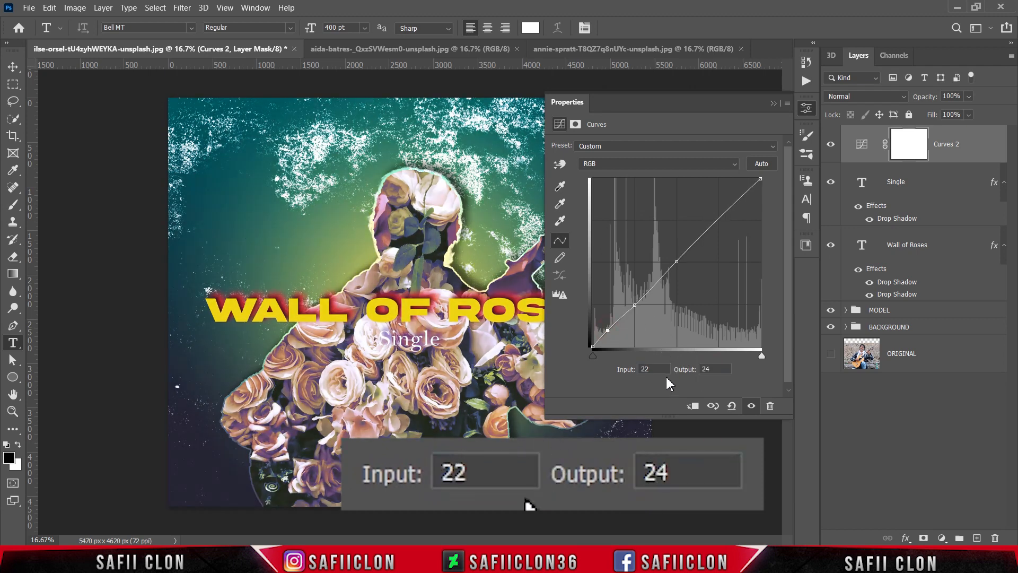
left_click(659, 369)
type("21")
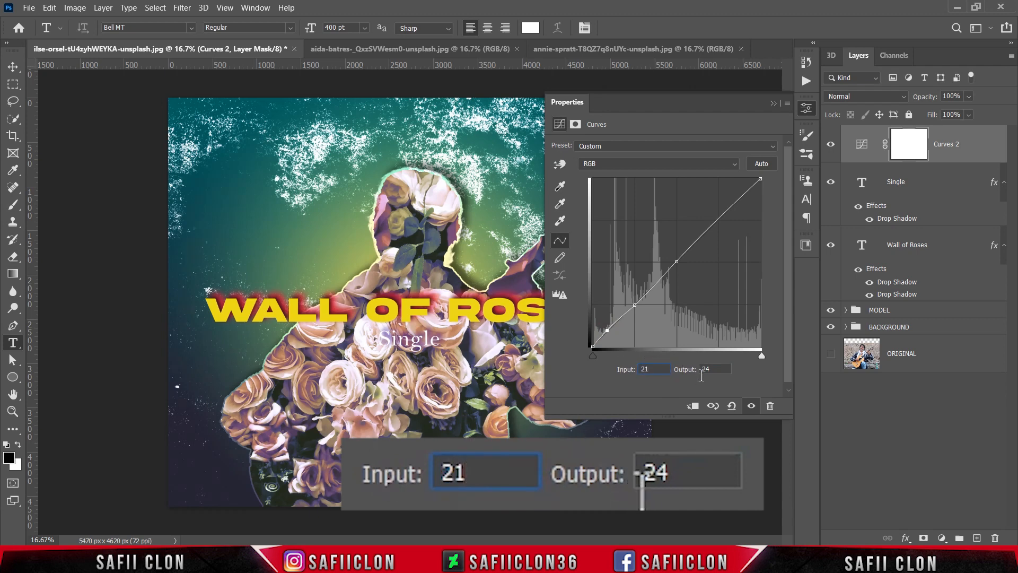
left_click(716, 369)
type("34")
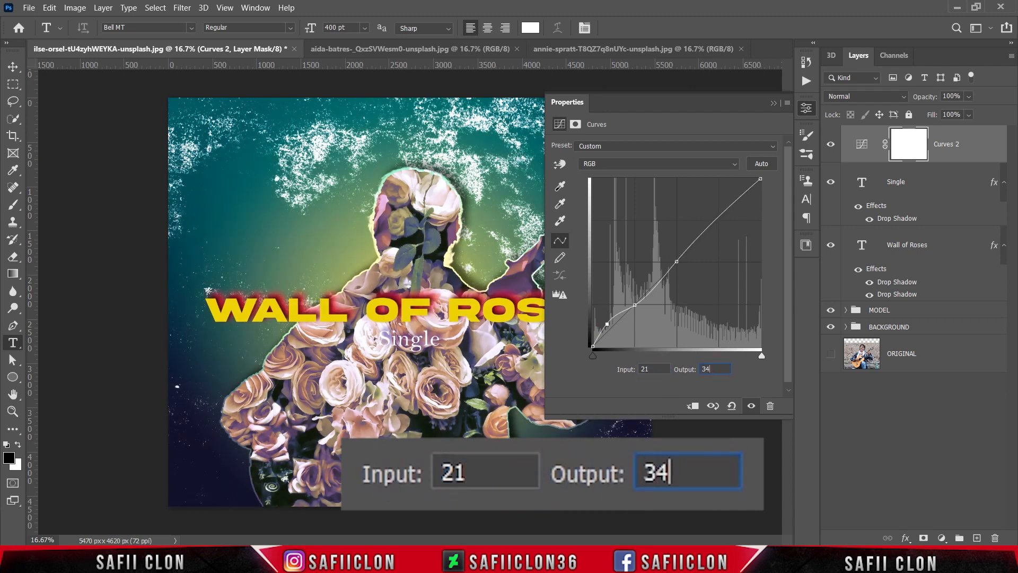
Step: Raise the curve's black endpoint to output 8 at input 0 and close the curve settings
left_click(593, 347)
left_click(653, 369)
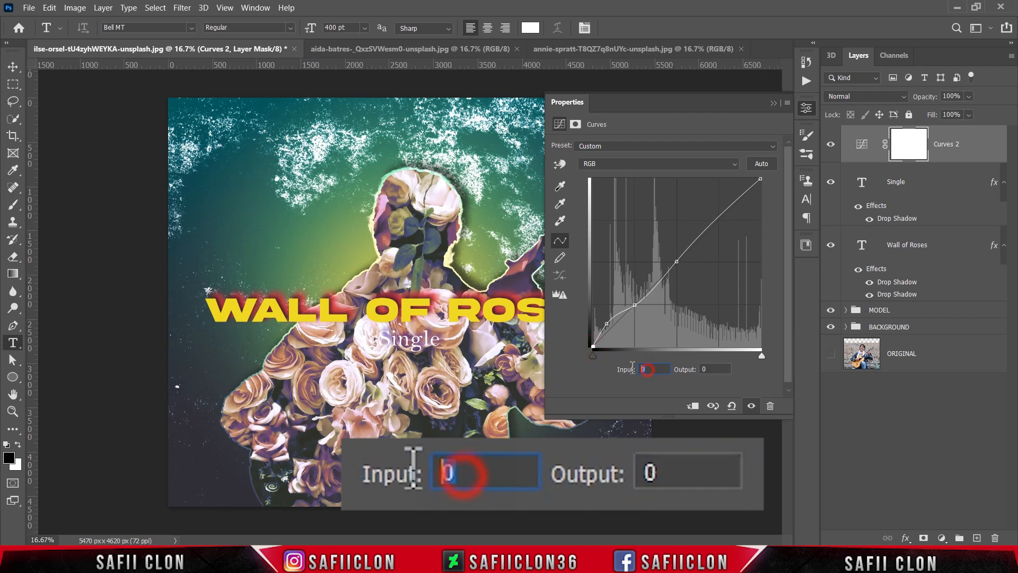
left_click(711, 369)
type("8")
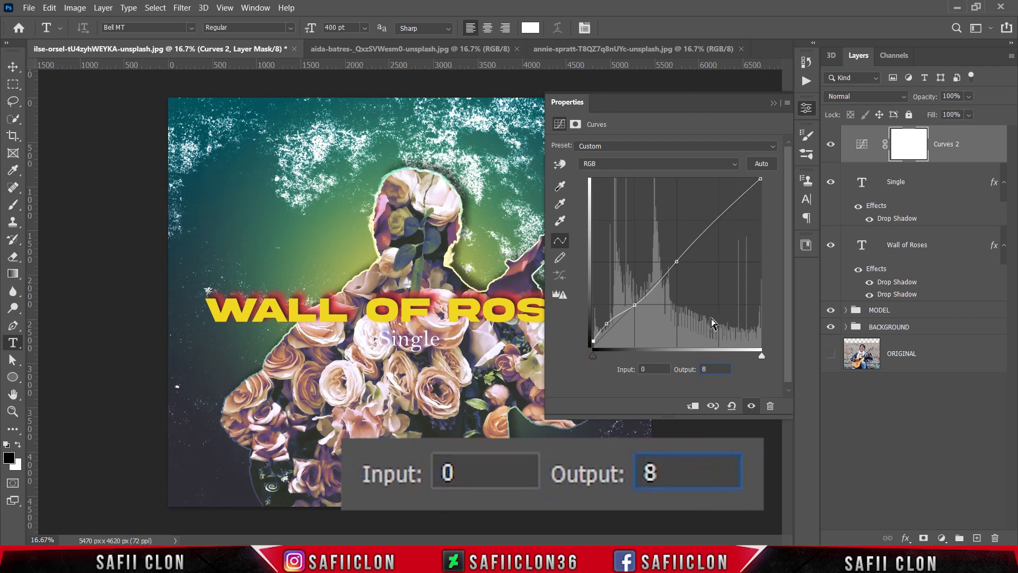
left_click(774, 104)
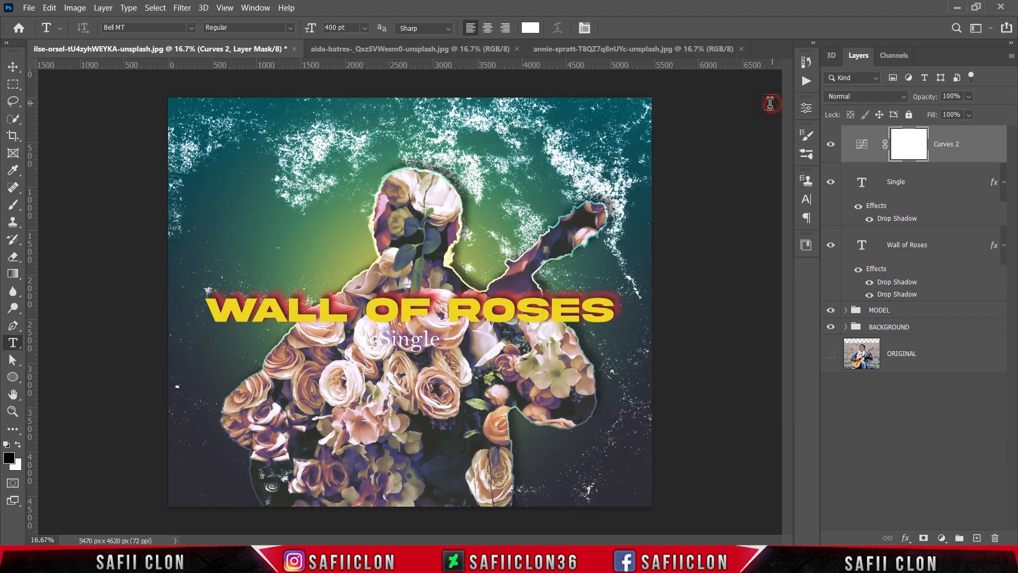
Step: Compare the poster with the new Curves adjustment hidden and shown, and examine the whole composition up close and from afar
left_click(831, 144)
left_click(831, 144)
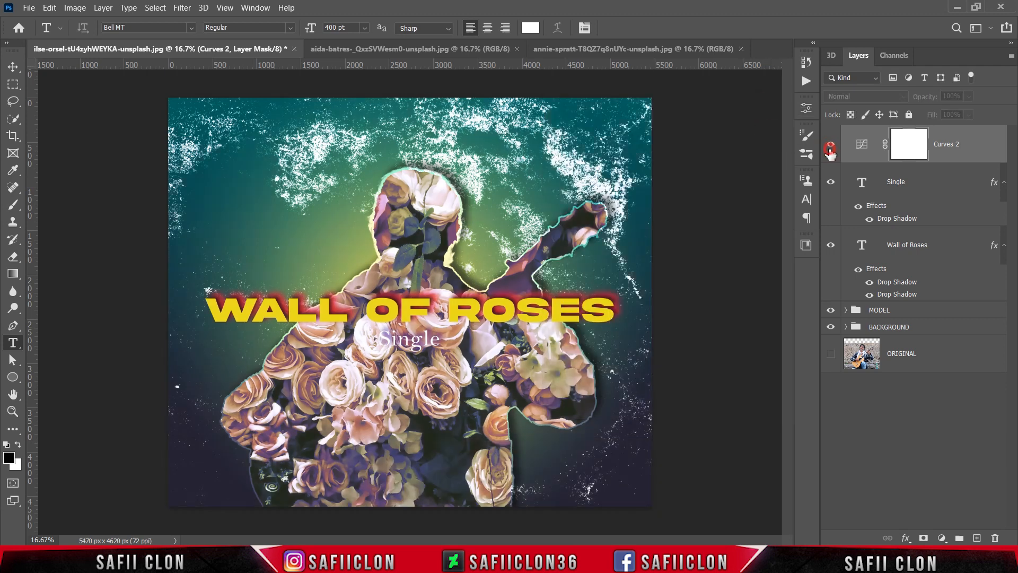
left_click(830, 144)
left_click(830, 145)
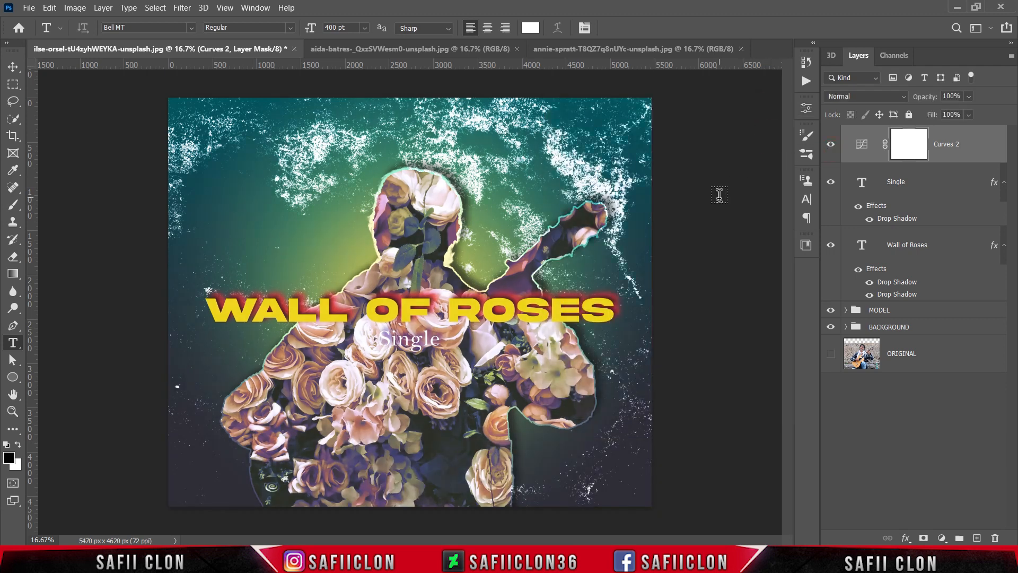
key("ctrl+minus")
key("ctrl+minus")
key("ctrl+minus")
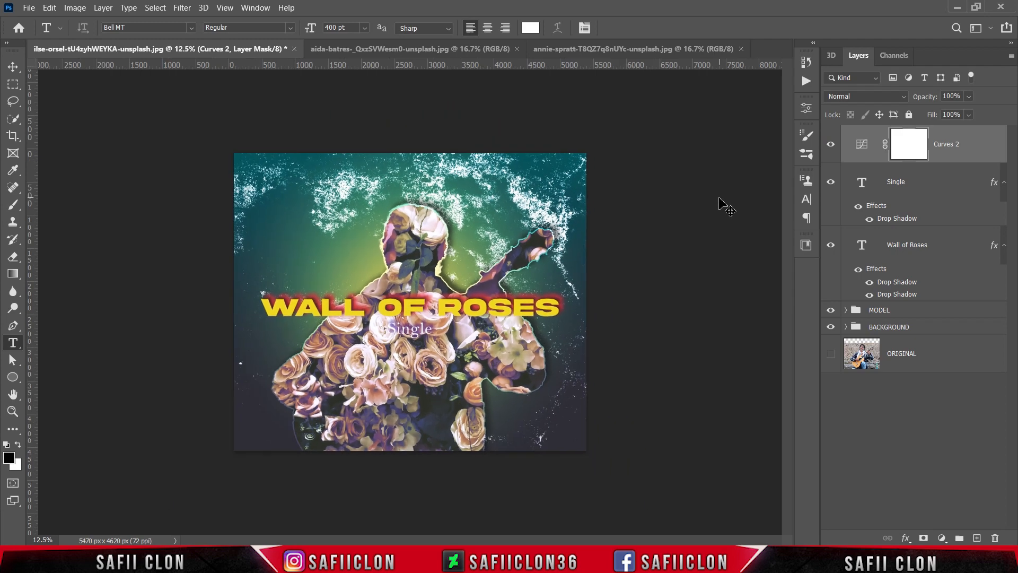
key("ctrl+plus")
key("ctrl+plus")
key("ctrl+plus")
key("ctrl+plus")
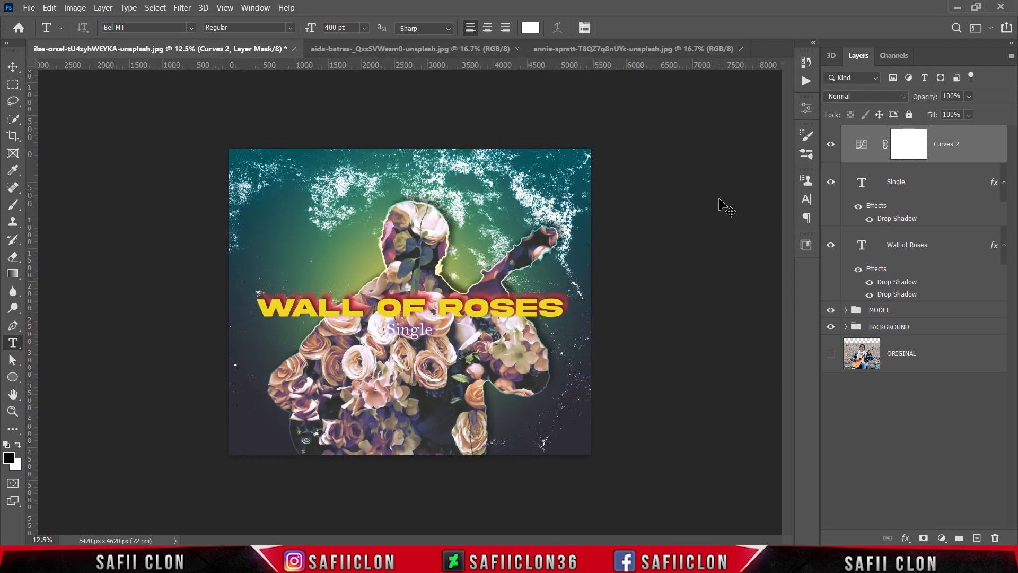
key("ctrl+minus")
key("ctrl+minus")
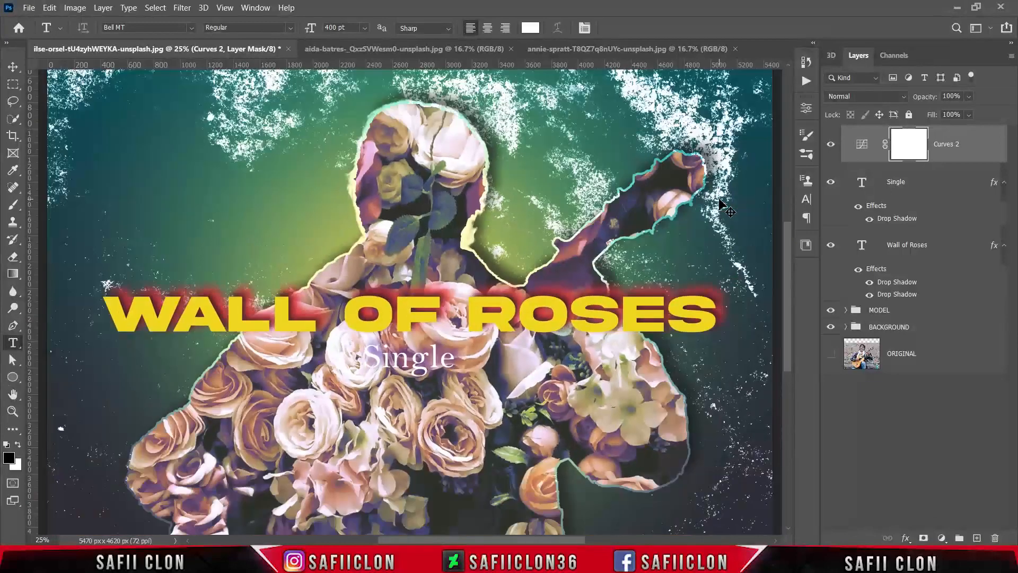
key("ctrl+plus")
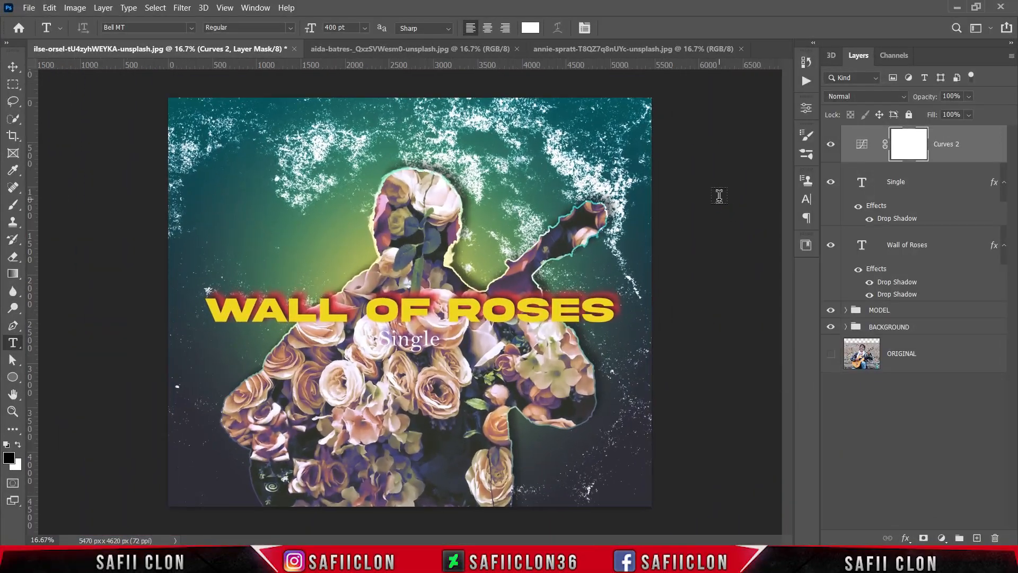